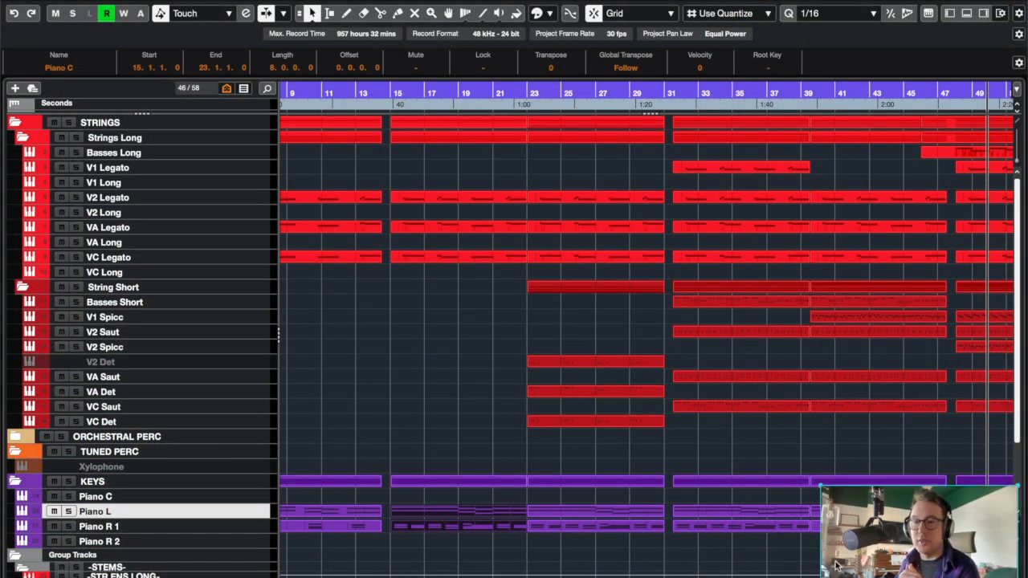
Zoom out the project timeline and examine the layout of the string, keys, group and FX return tracks
drag(883, 560, 73, 37)
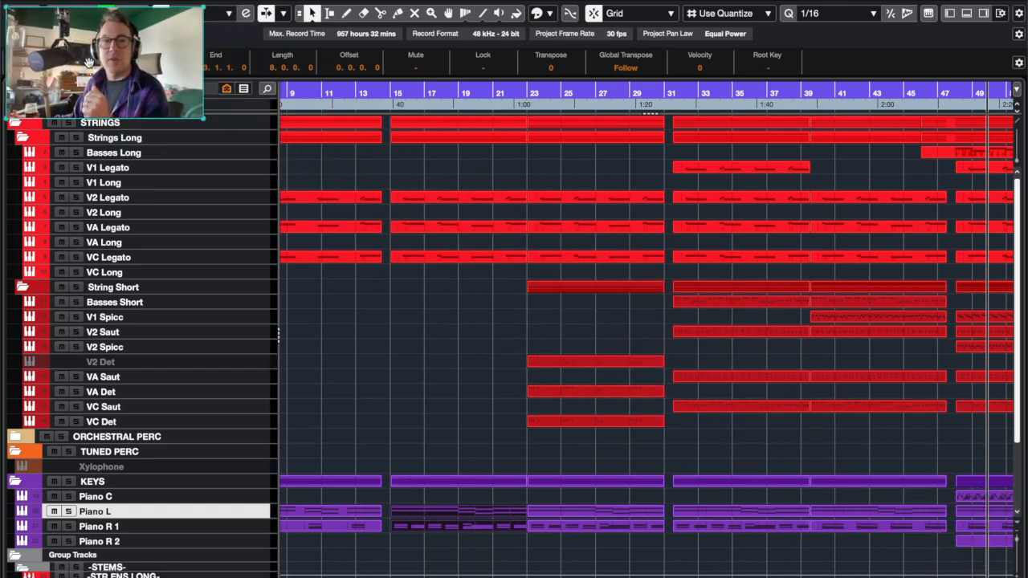
key(g)
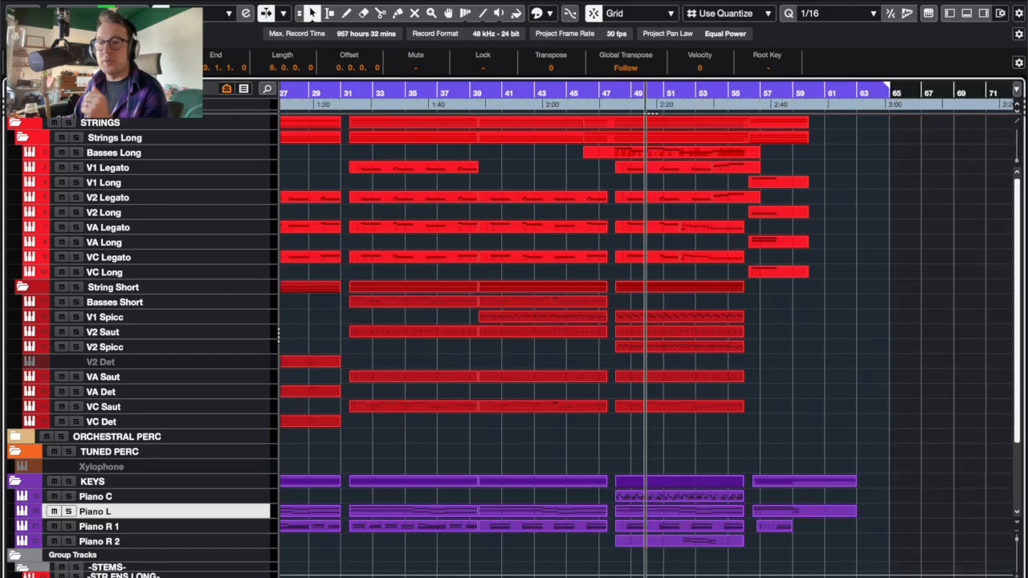
scroll(646, 329, left, 5)
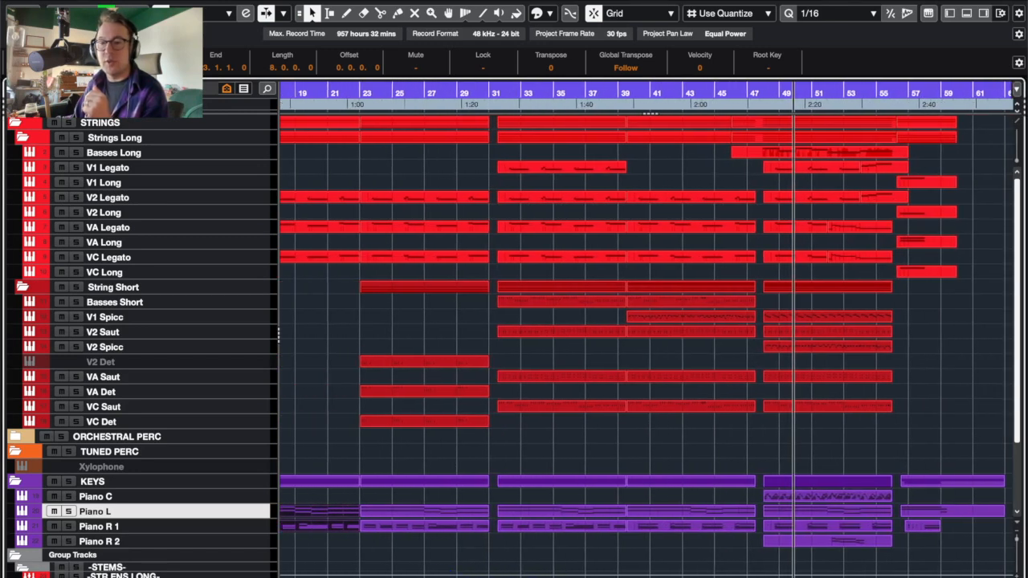
key(g)
scroll(646, 329, left, 2)
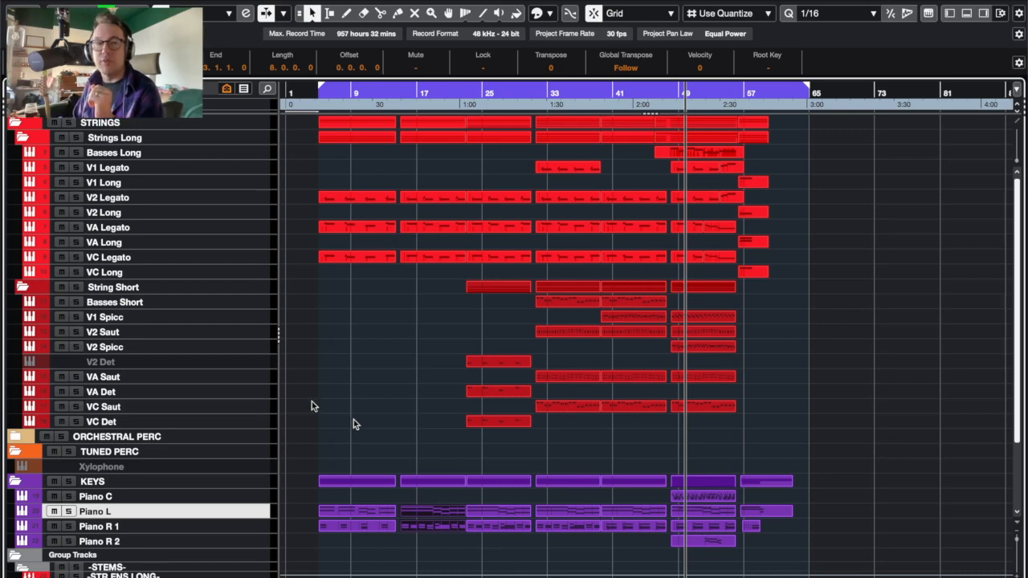
scroll(166, 335, down, 5)
scroll(164, 287, up, 3)
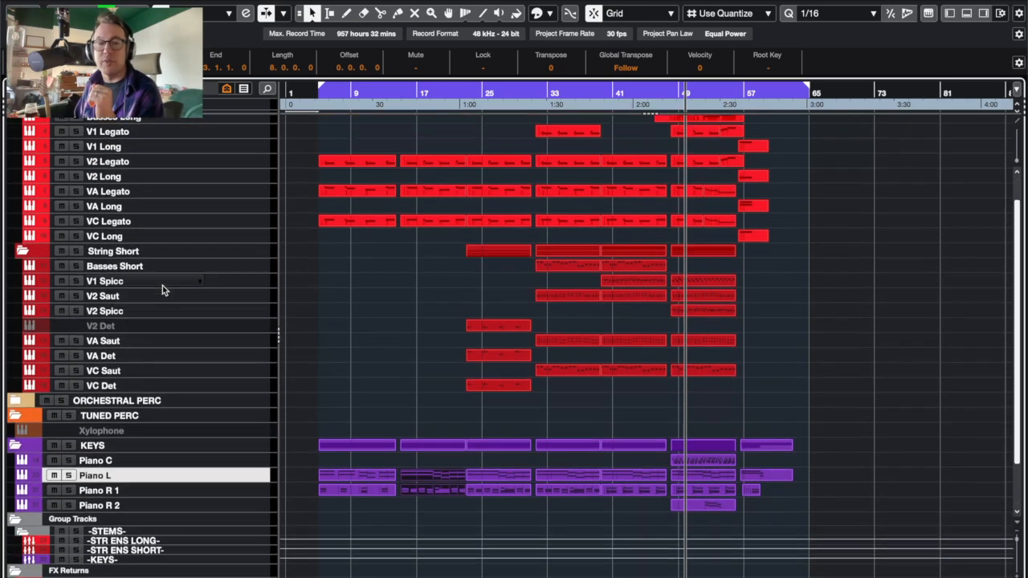
scroll(162, 285, up, 2)
scroll(248, 230, down, 1)
scroll(249, 232, up, 1)
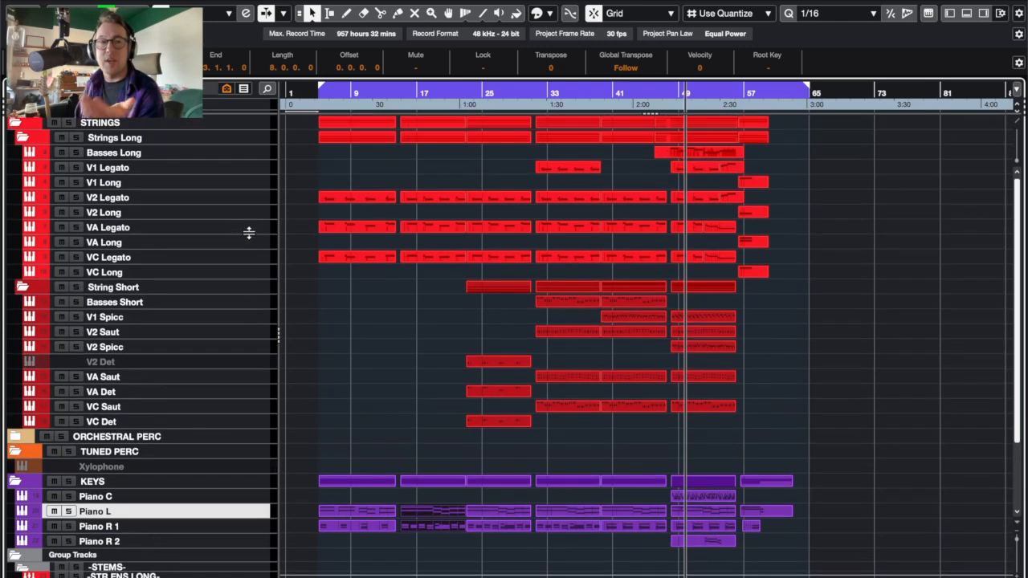
scroll(185, 145, down, 1)
scroll(193, 143, up, 1)
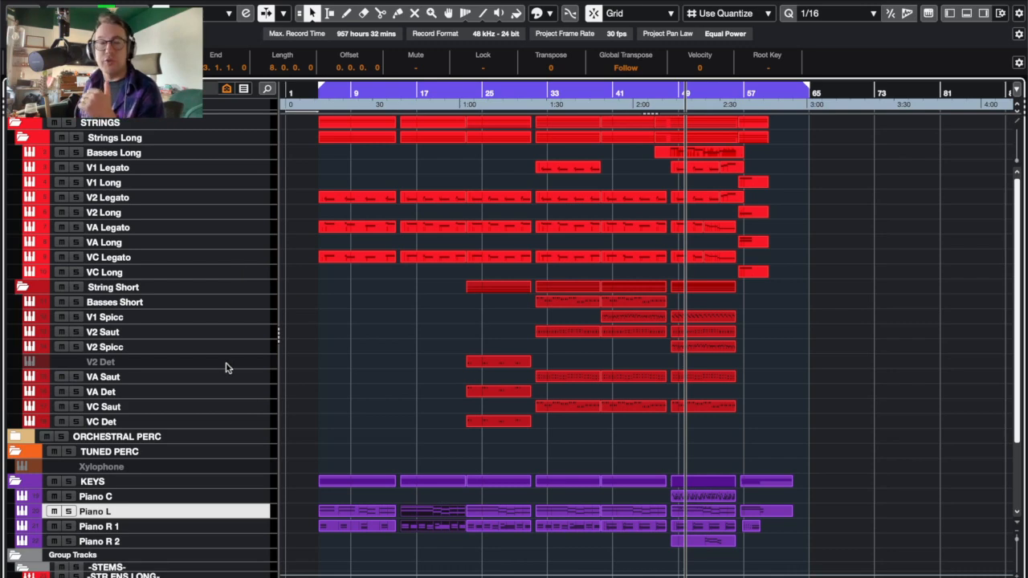
Collapse the TUNED PERC folder track
scroll(226, 367, down, 7)
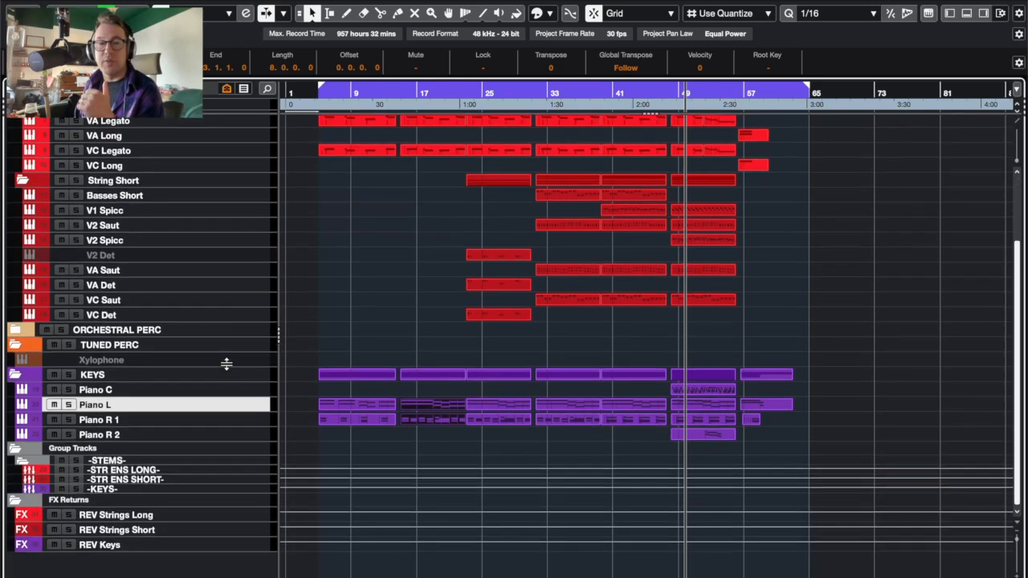
click(15, 346)
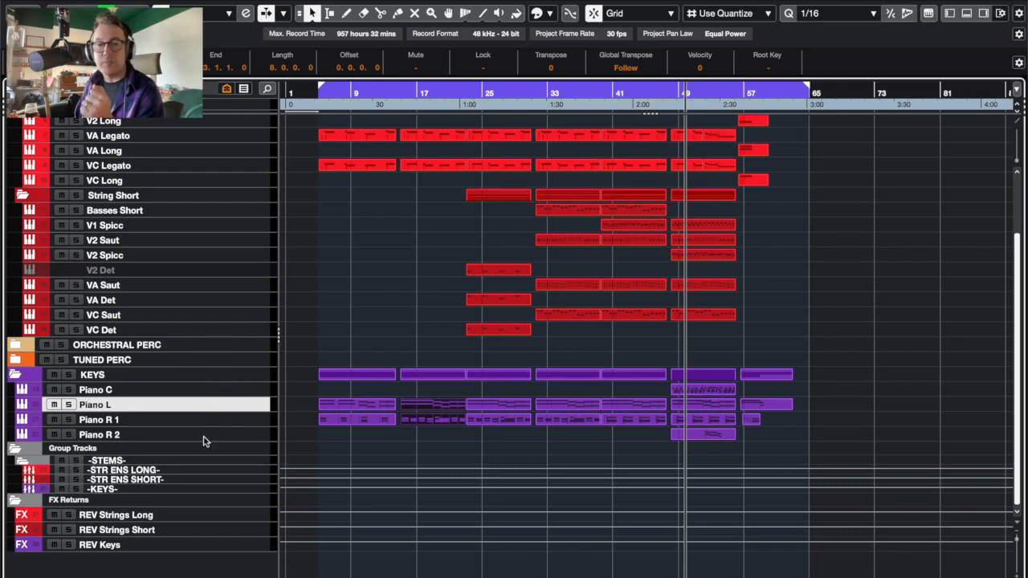
right_click(191, 389)
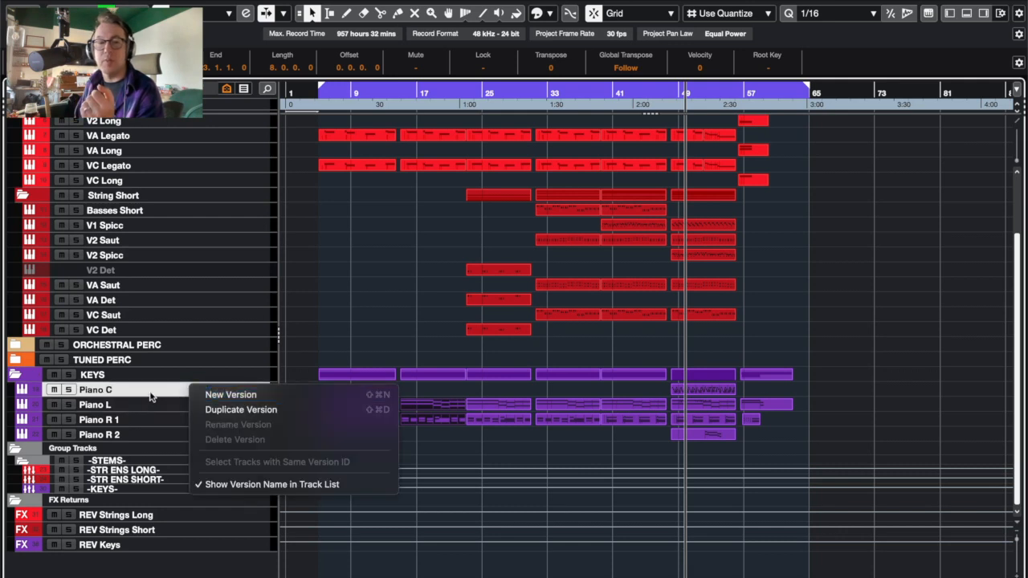
click(149, 393)
click(173, 407)
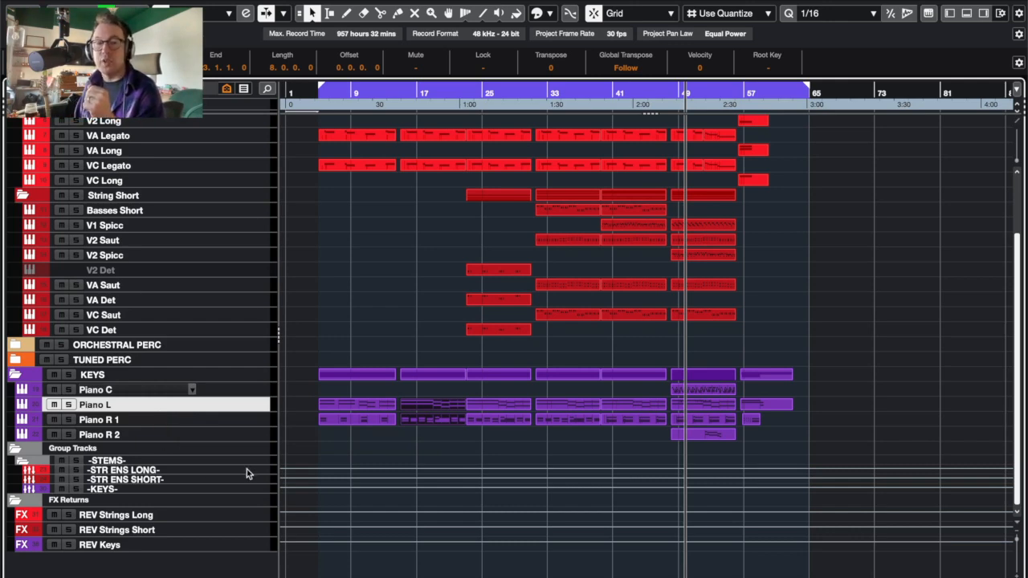
scroll(246, 474, up, 1)
scroll(247, 488, down, 1)
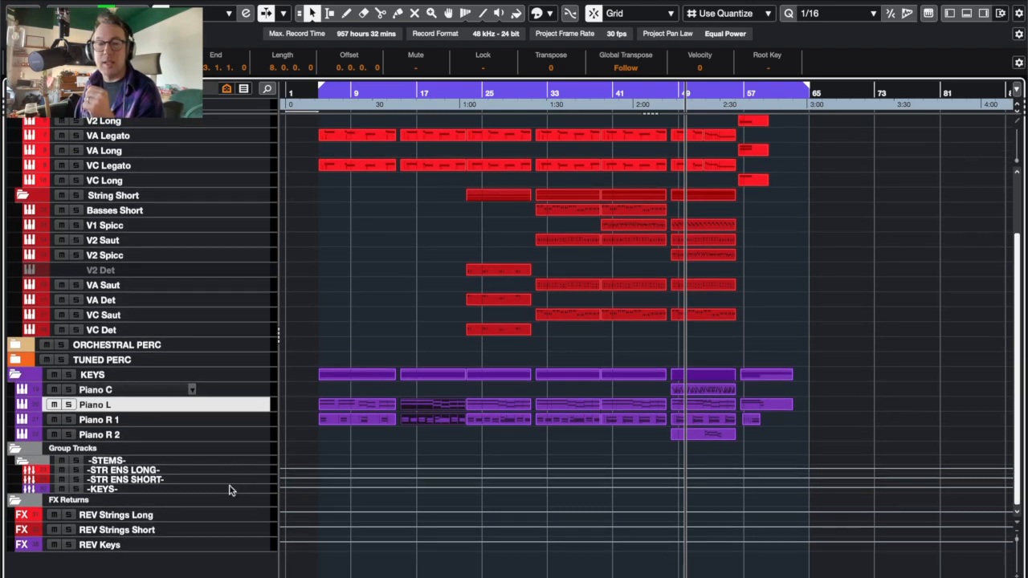
scroll(233, 497, up, 3)
scroll(239, 506, down, 3)
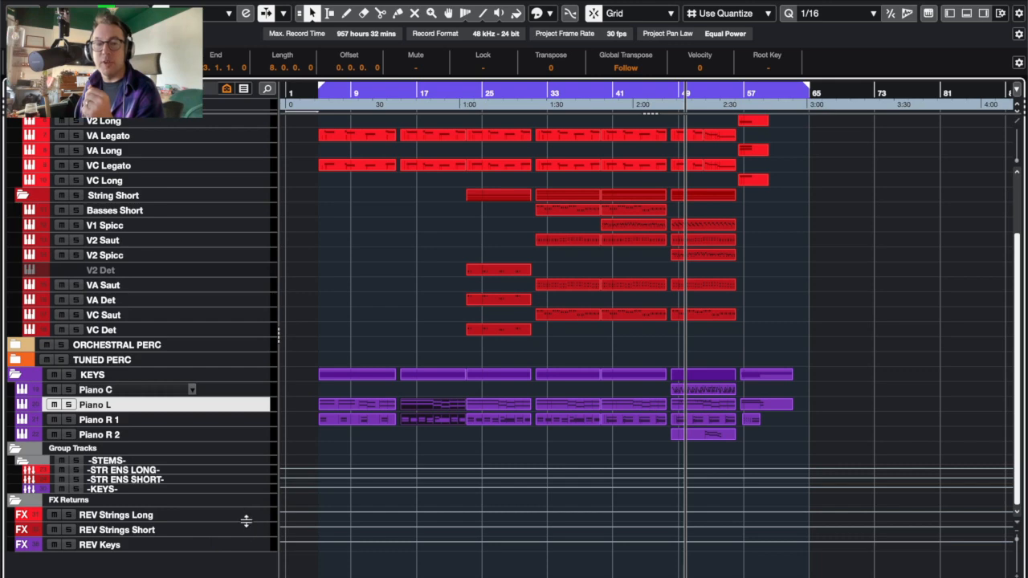
Open the Piano L and Piano R 1 parts spanning bars 15 to 23 together in the Key Editor
scroll(386, 442, up, 1)
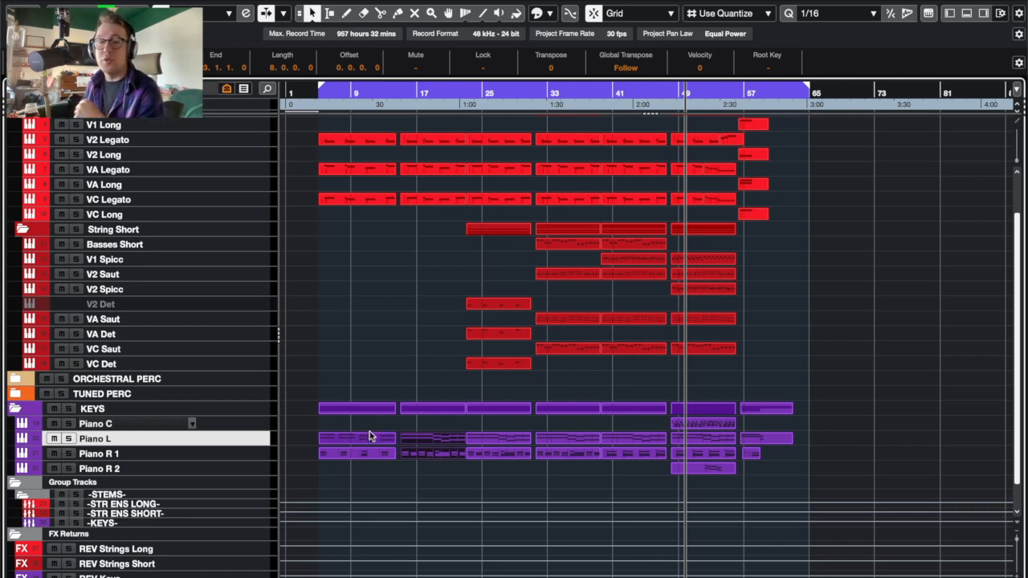
drag(443, 417, 437, 456)
double_click(436, 456)
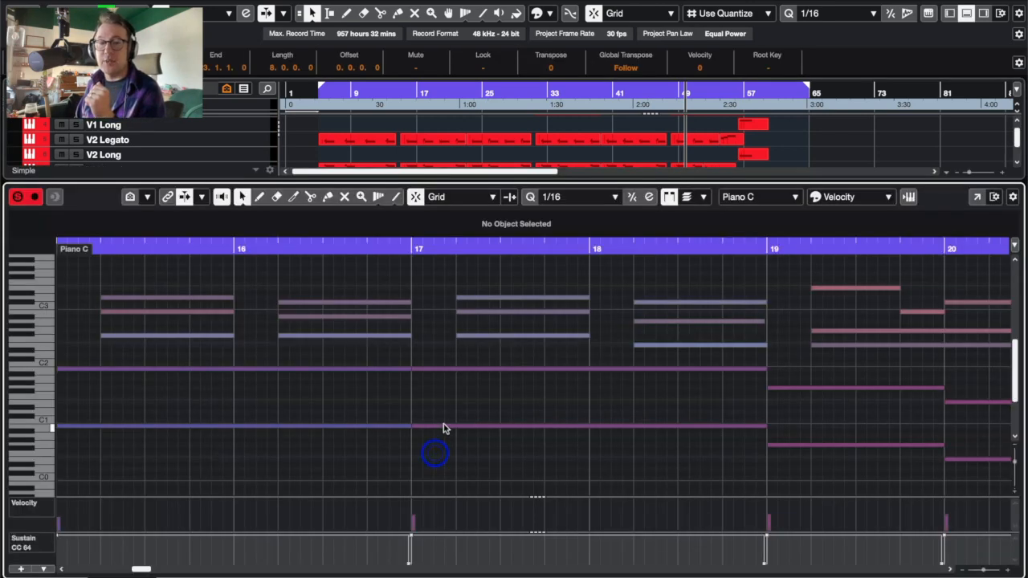
scroll(444, 429, right, 10)
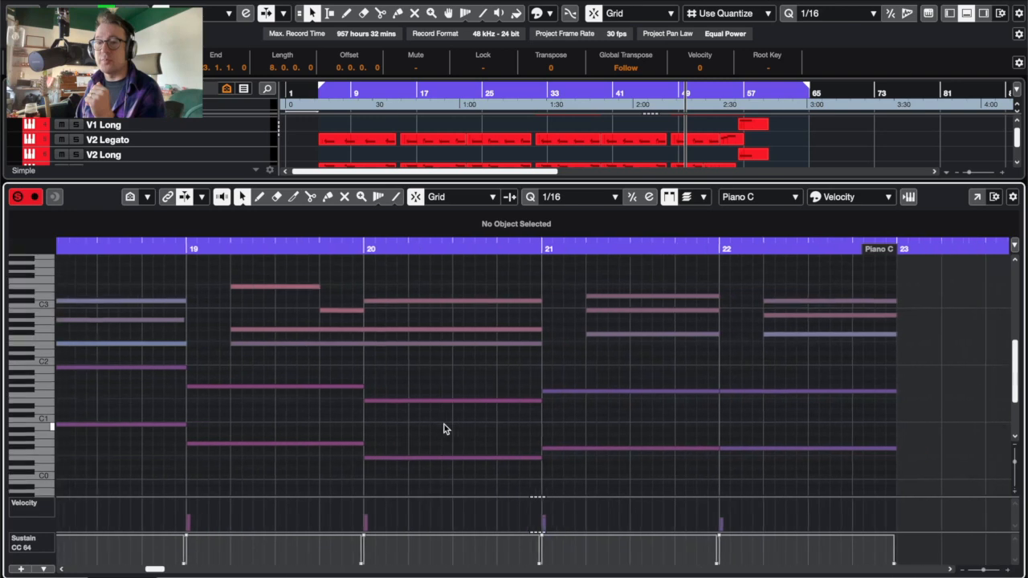
scroll(445, 428, up, 2)
scroll(444, 428, left, 10)
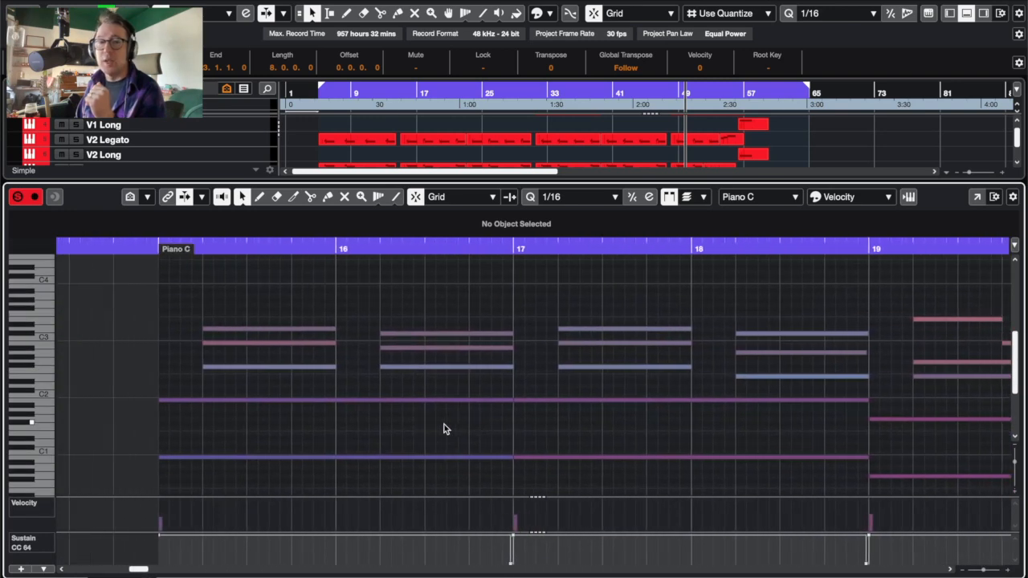
Play the piano passage from bar 15 through its end, and replay its first two bars
click(130, 247)
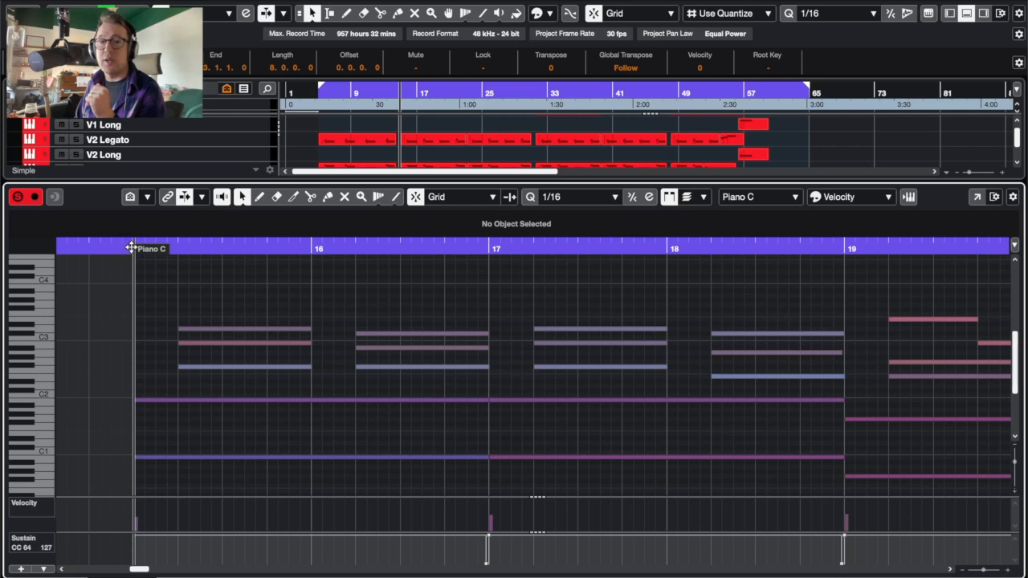
key(space)
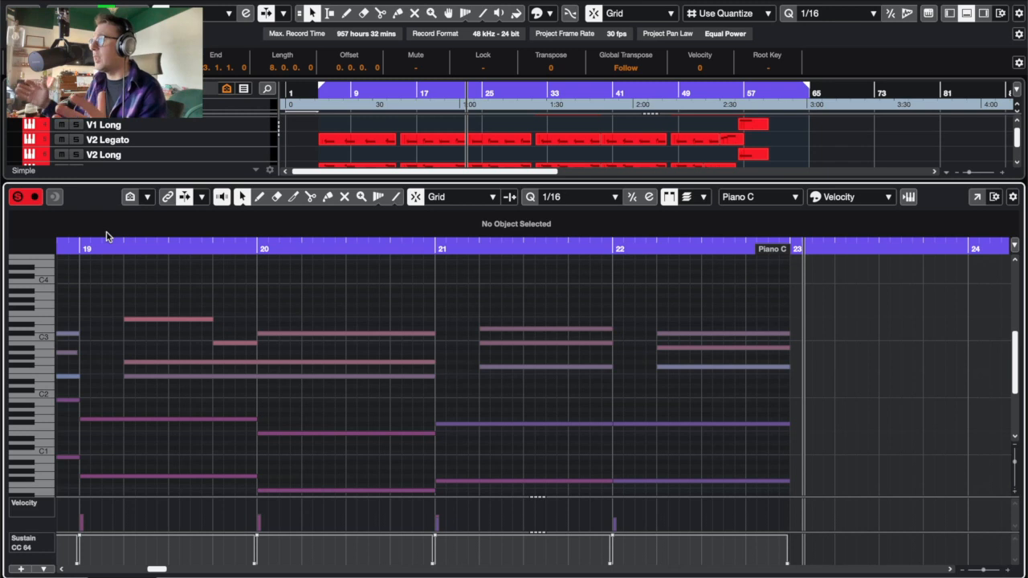
scroll(305, 390, left, 5)
scroll(310, 389, left, 4)
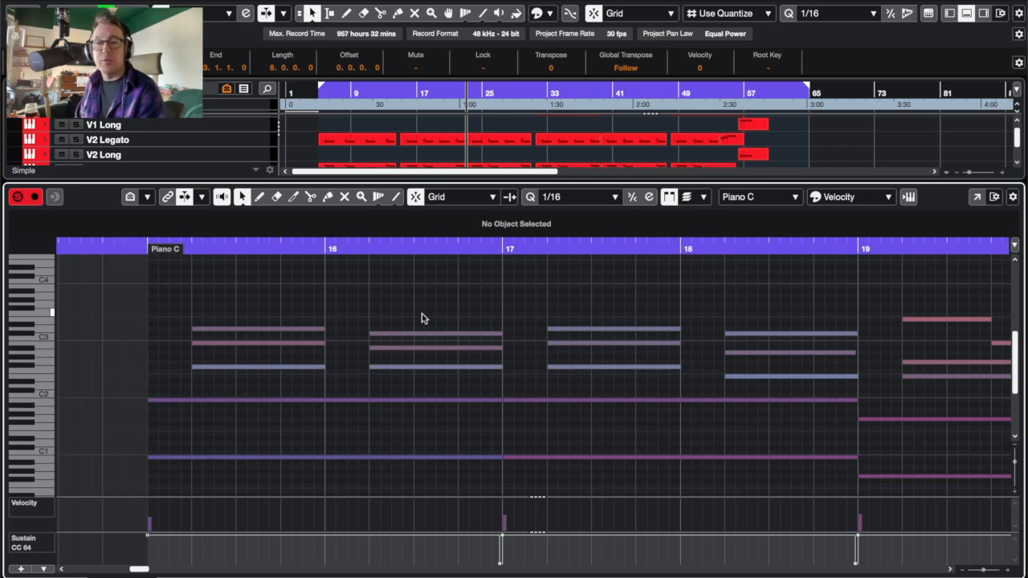
click(142, 252)
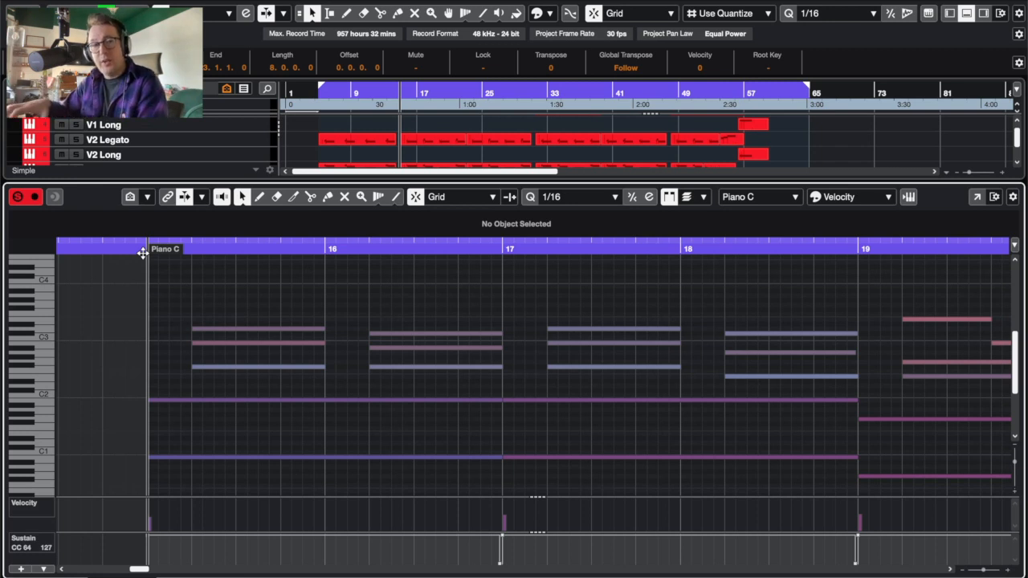
key(space)
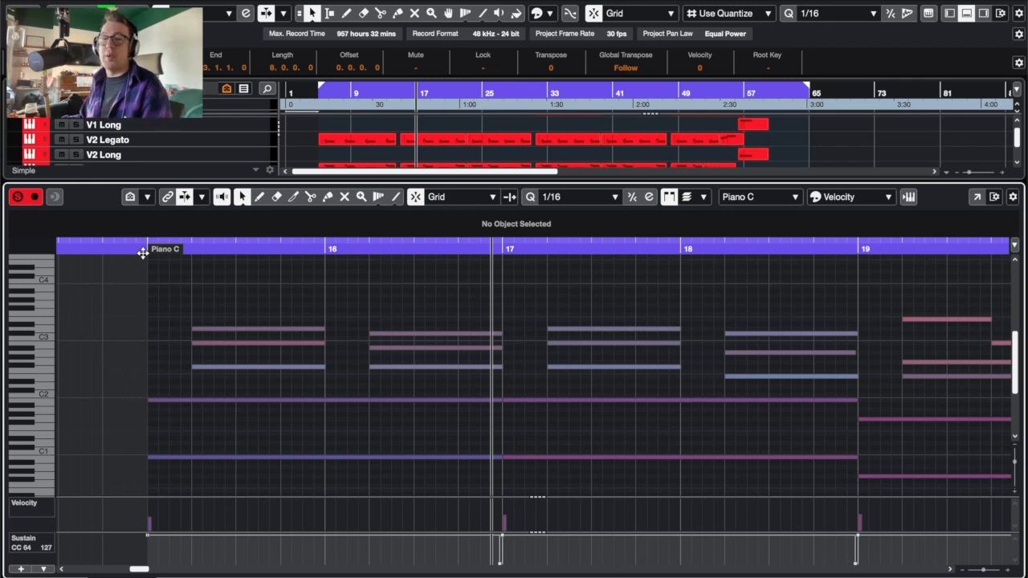
Set the playback cursor to bar 19 and audition the three top melody notes across bars 19 and 20 individually, twice
scroll(409, 322, right, 5)
scroll(408, 324, right, 1)
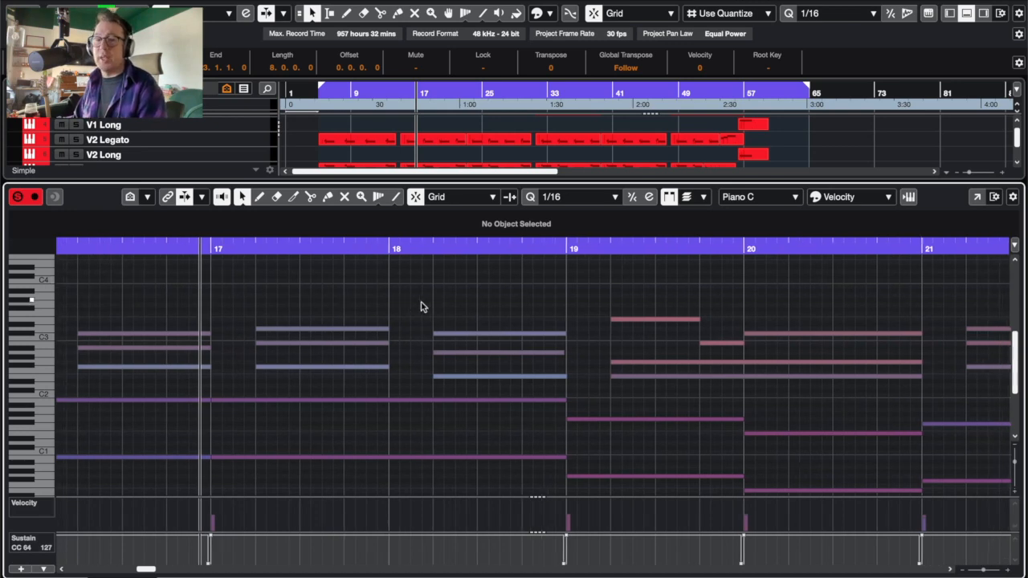
scroll(421, 307, right, 8)
scroll(430, 310, left, 2)
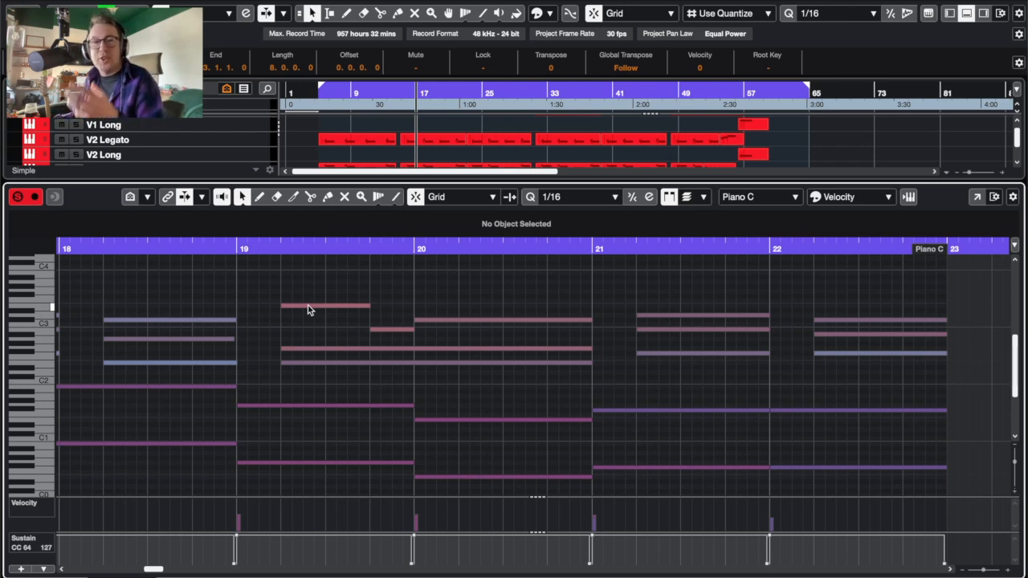
click(237, 246)
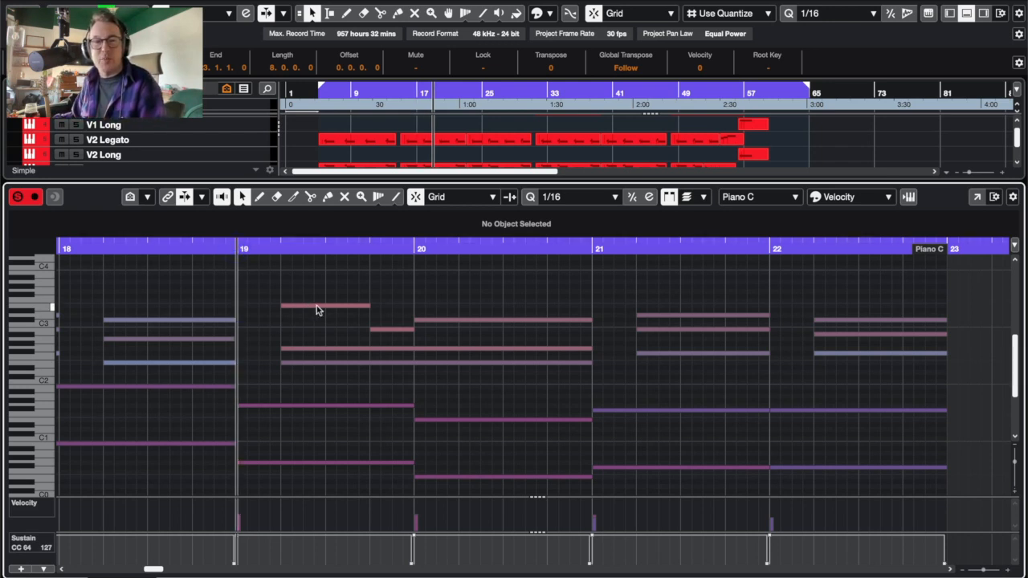
click(317, 305)
click(387, 330)
click(443, 321)
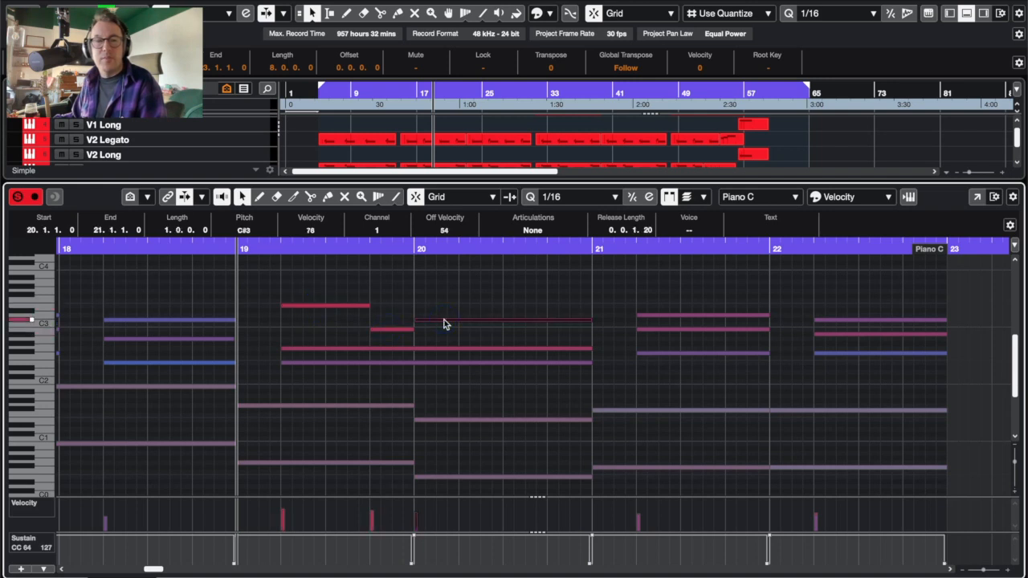
click(347, 306)
click(393, 334)
click(438, 322)
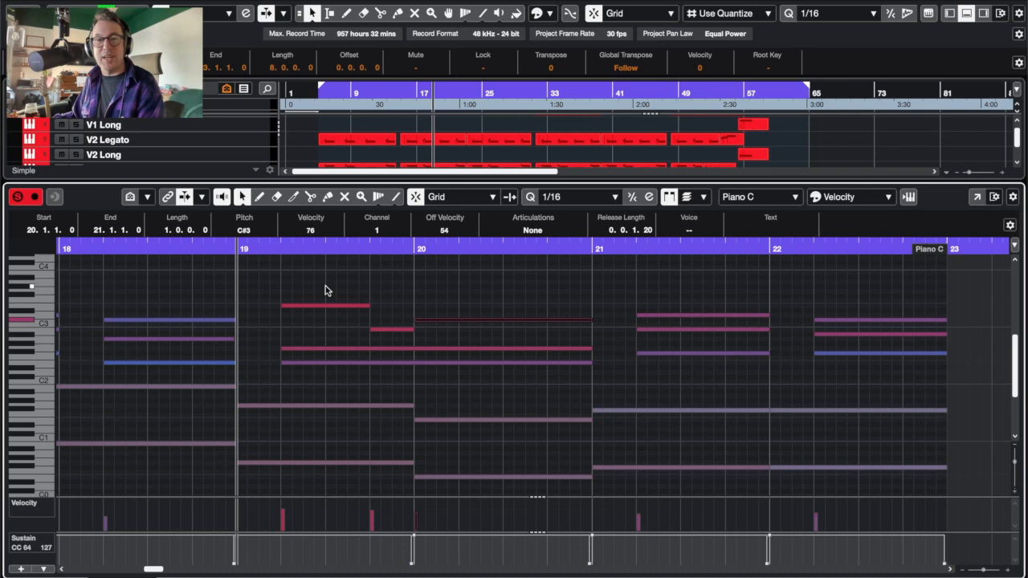
click(413, 286)
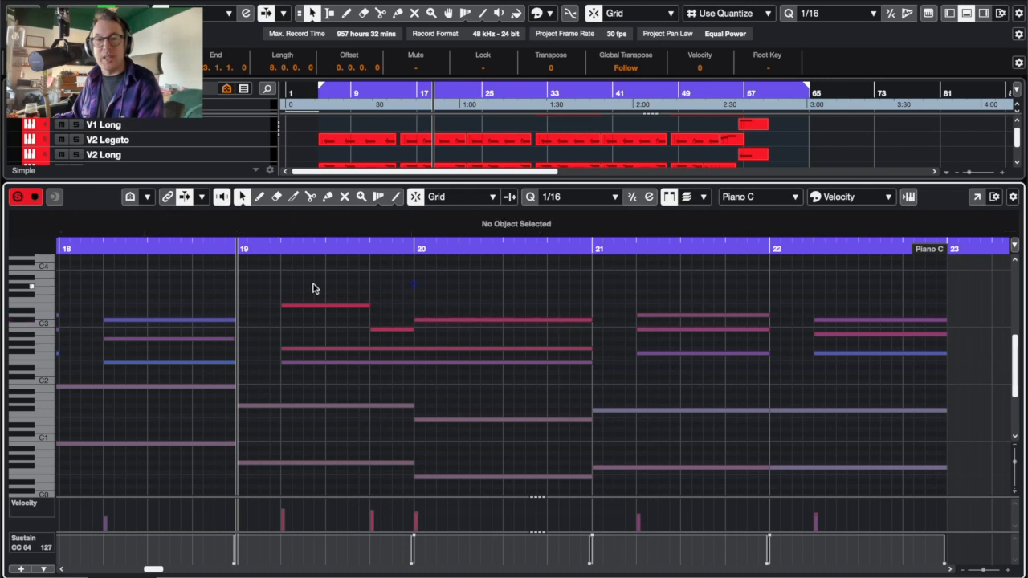
Audition the G1 bass note in bar 19, and play the piano passage from bar 19 and again from bar 21
click(314, 407)
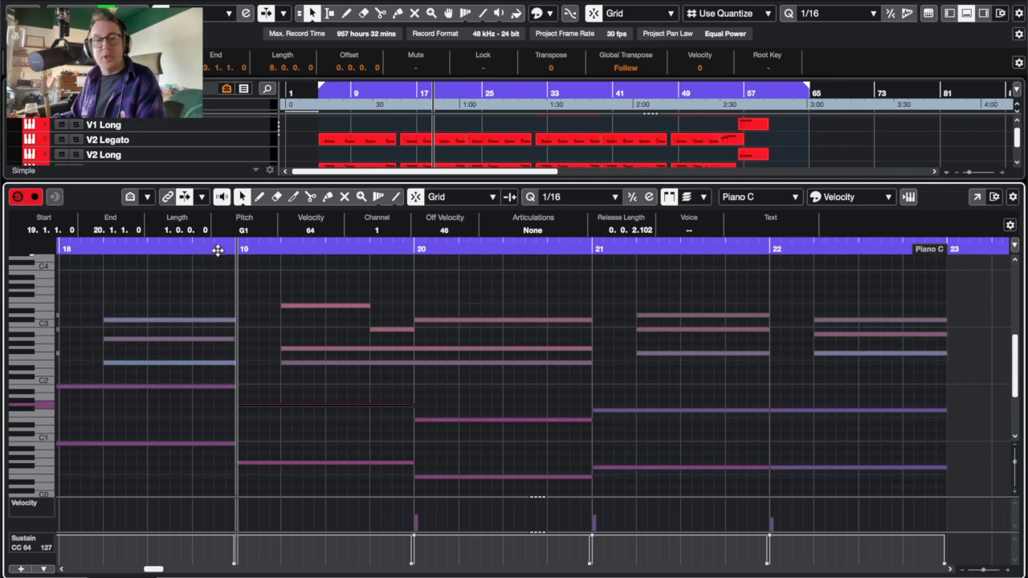
click(265, 283)
key(space)
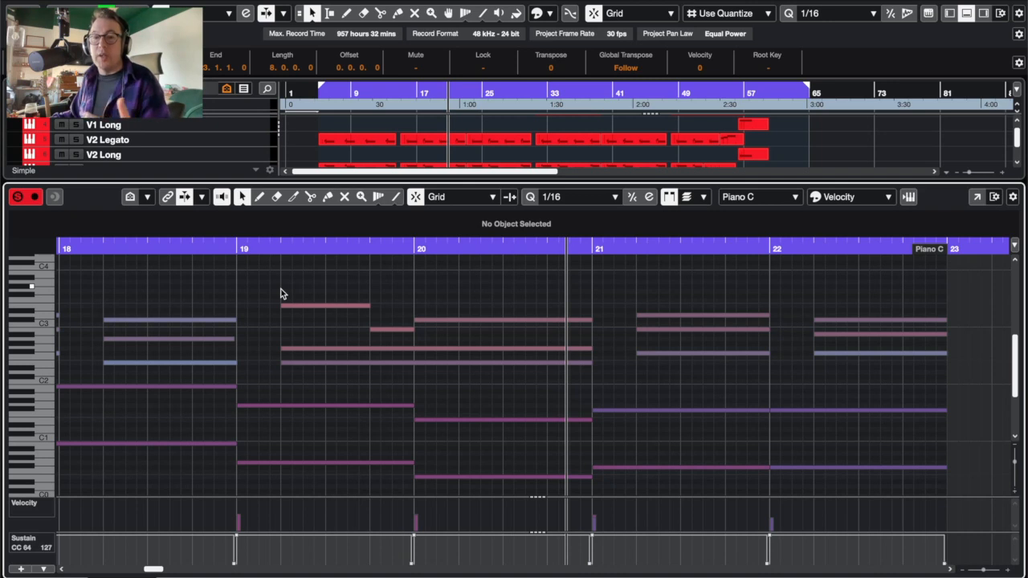
click(590, 250)
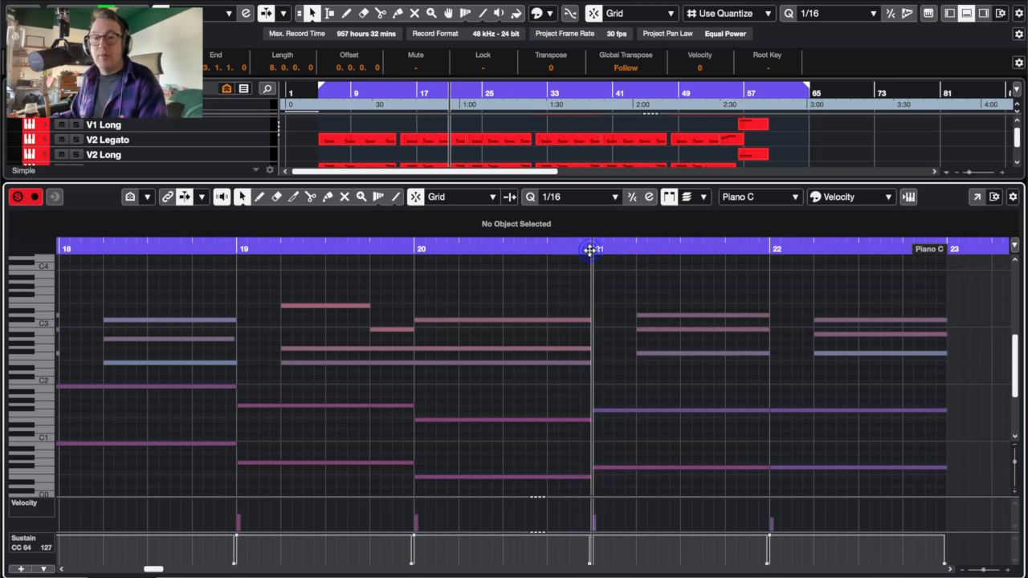
key(space)
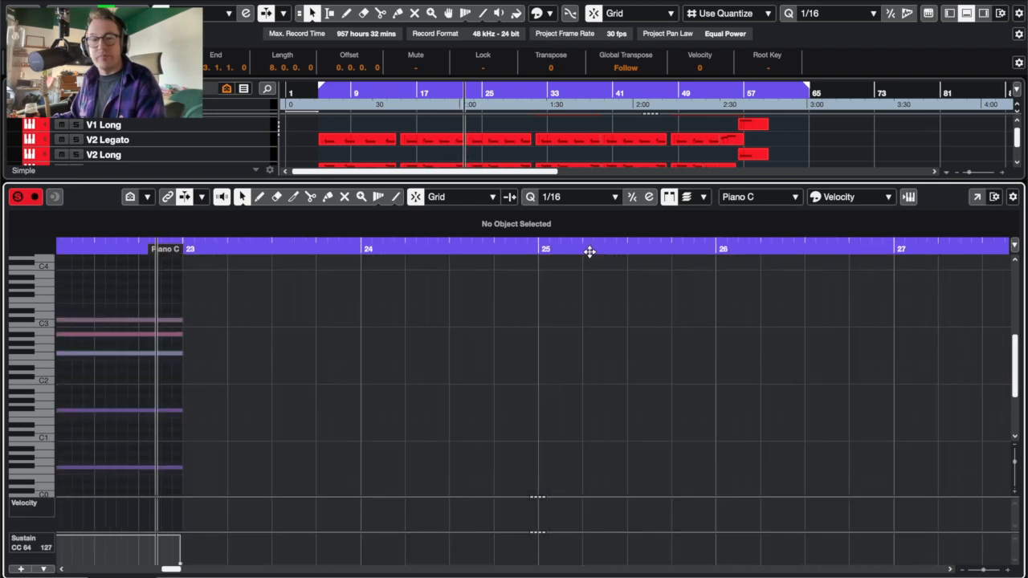
Close the Key Editor and place the playback cursor at bar 5, where the arrangement's first parts begin
click(11, 576)
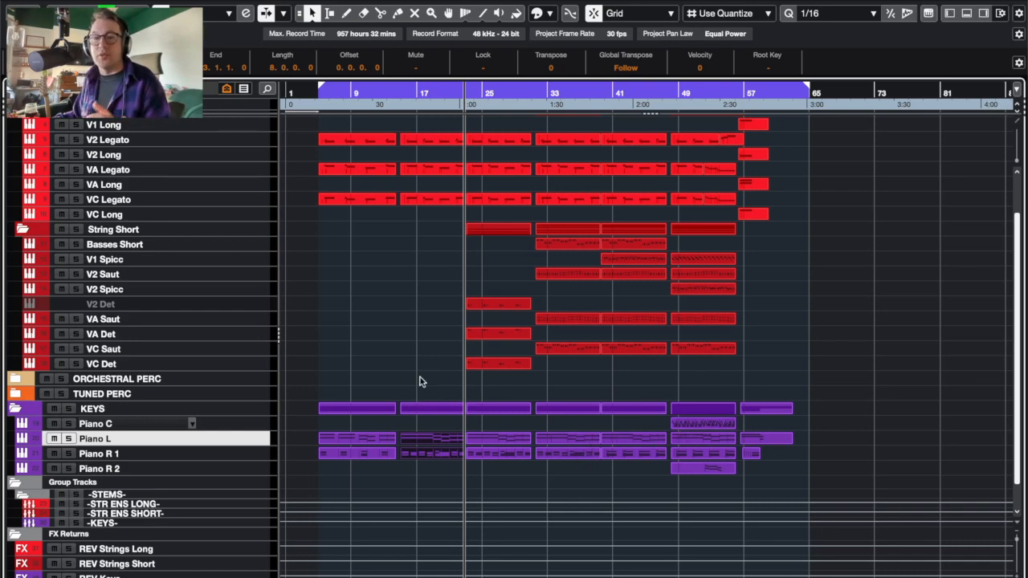
scroll(420, 382, up, 3)
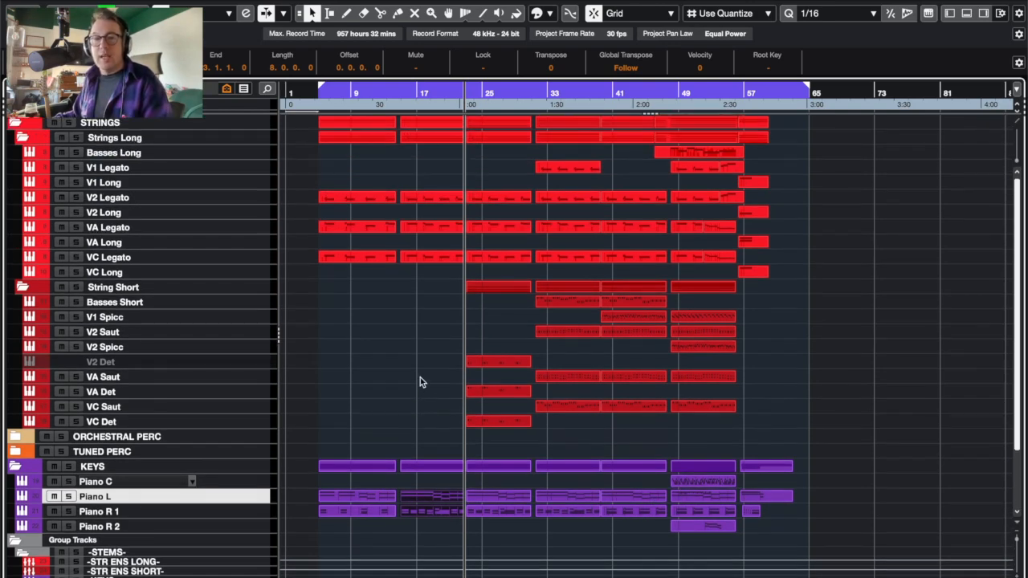
click(315, 105)
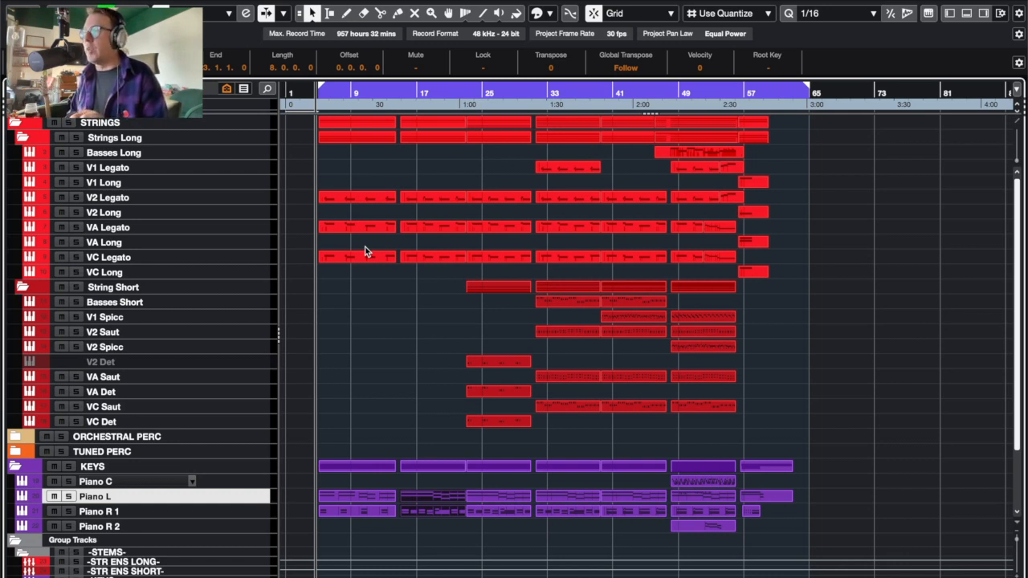
Show the Inspector for the Basses Long track and view its Kontakt instrument, closing the instrument window when done
click(228, 159)
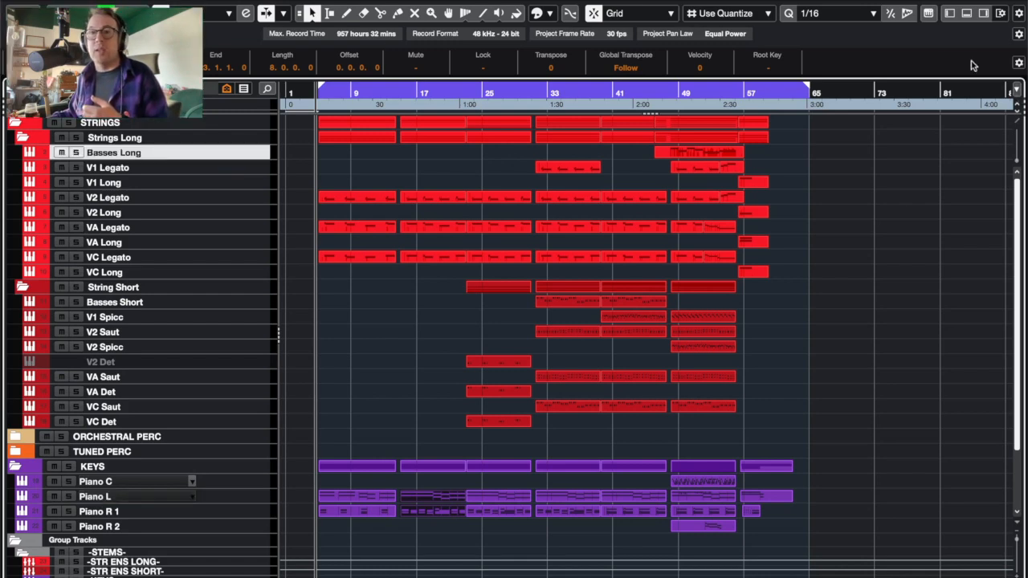
click(950, 13)
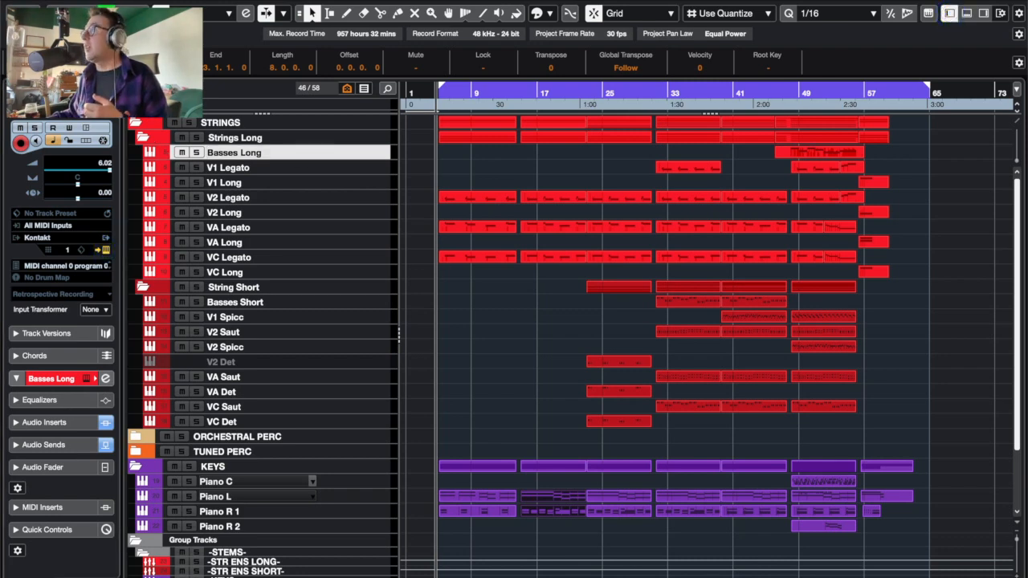
drag(1027, 325, 571, 12)
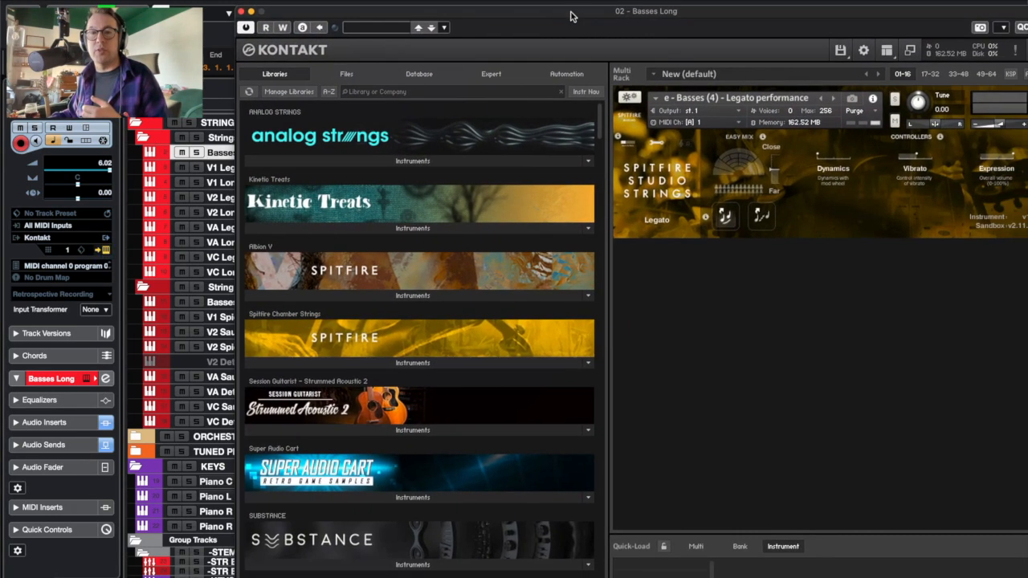
click(240, 13)
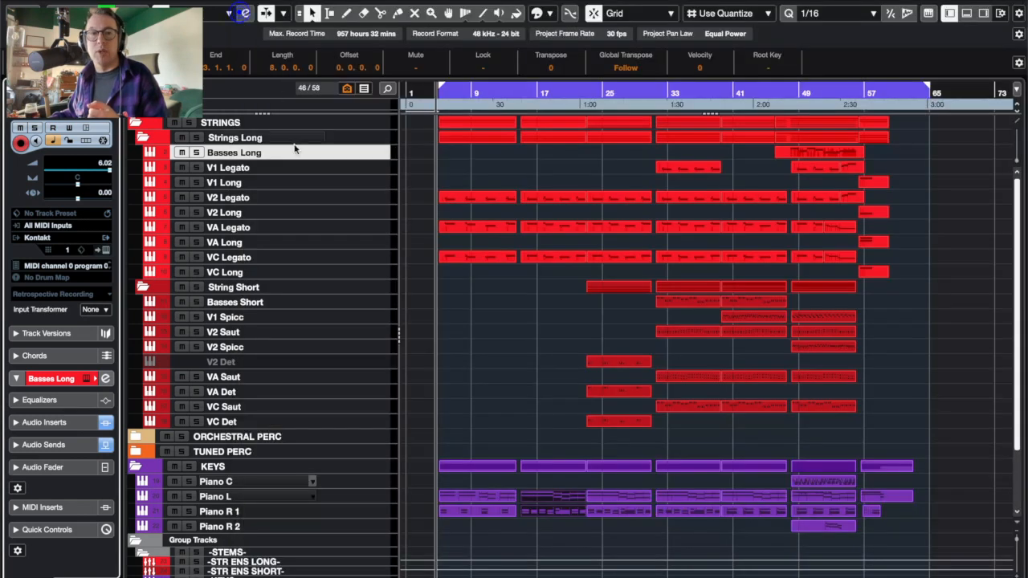
Open the V1 Legato track's Kontakt instrument, examine the loaded violin patch, and close its window
click(367, 170)
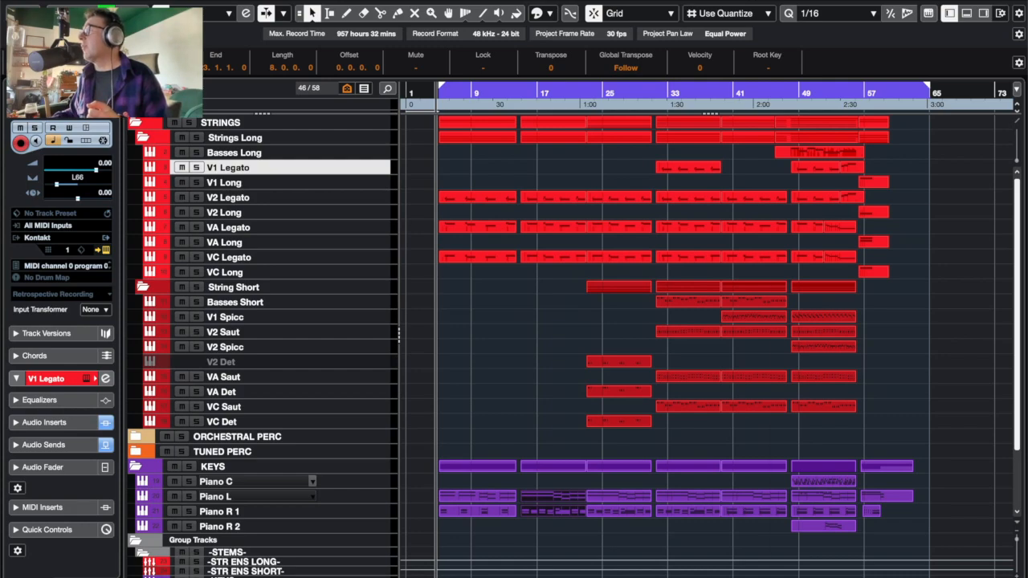
click(104, 250)
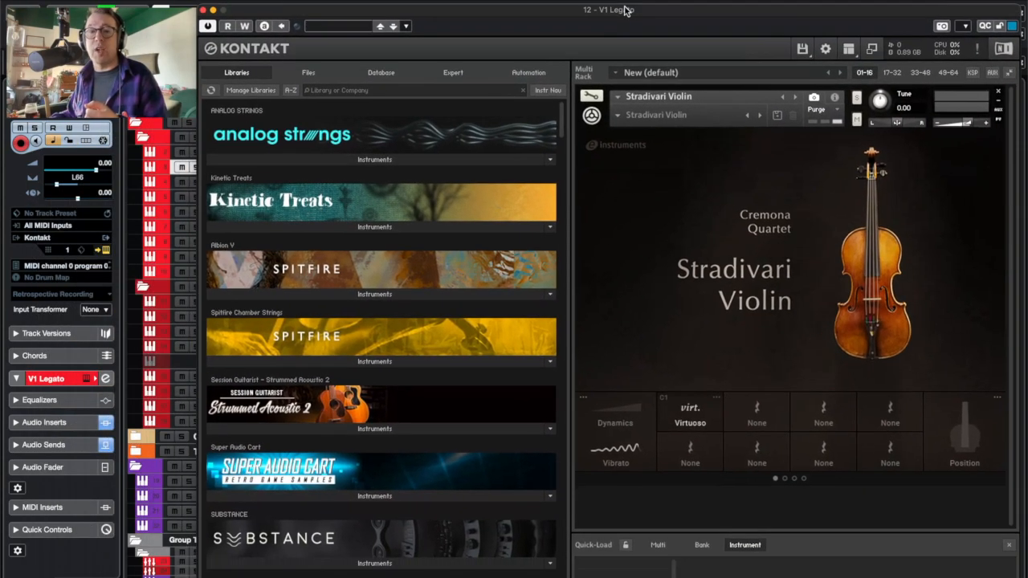
drag(626, 10, 620, 0)
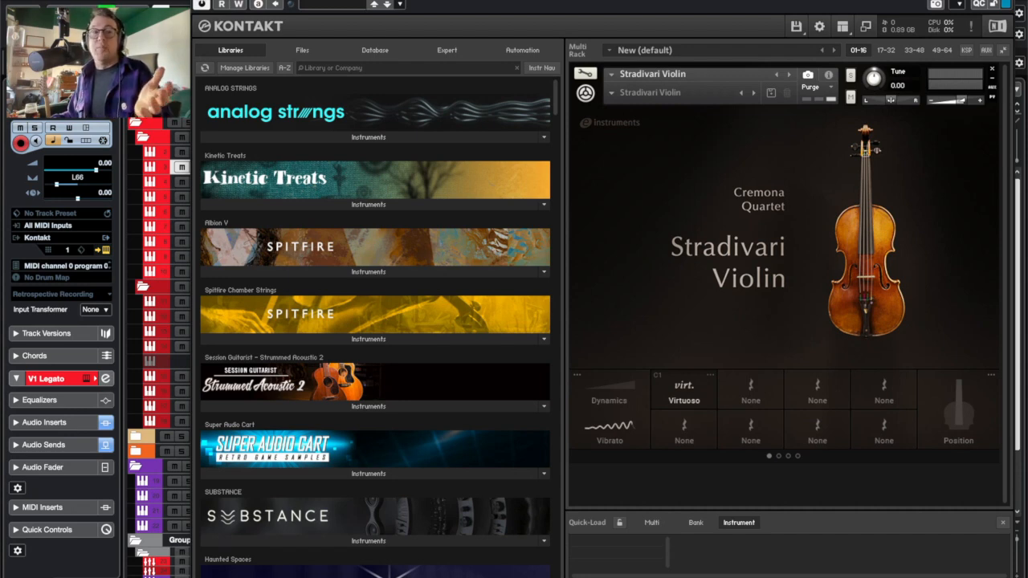
click(200, 2)
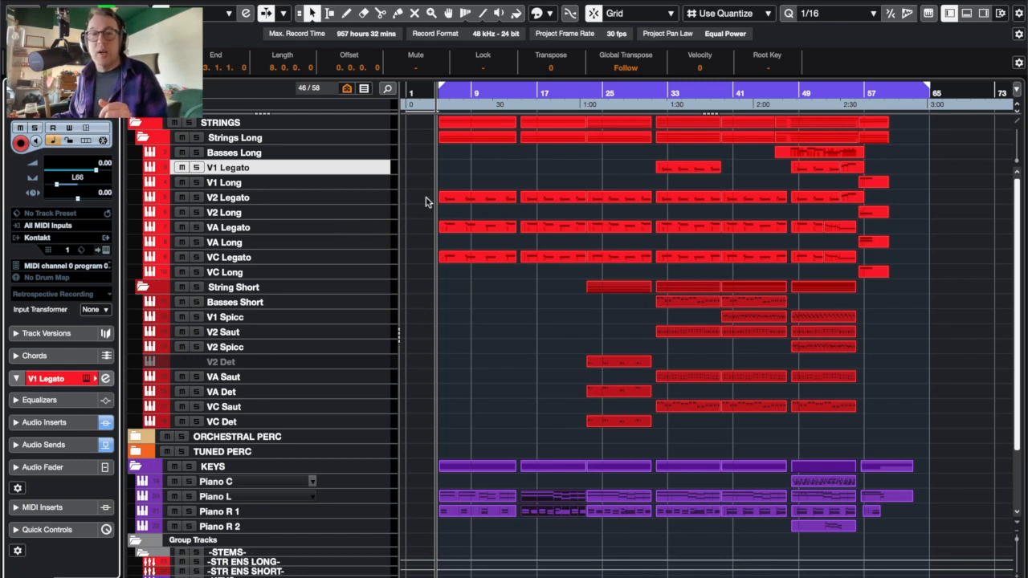
Open the first V2 Legato, VA Legato and VC Legato parts together in the Key Editor
drag(476, 167, 473, 272)
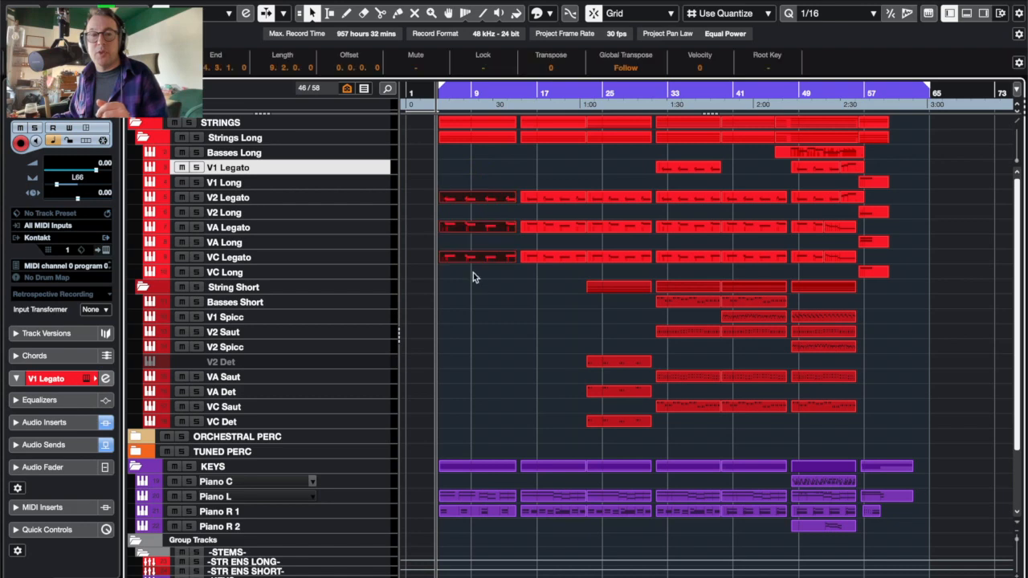
double_click(479, 197)
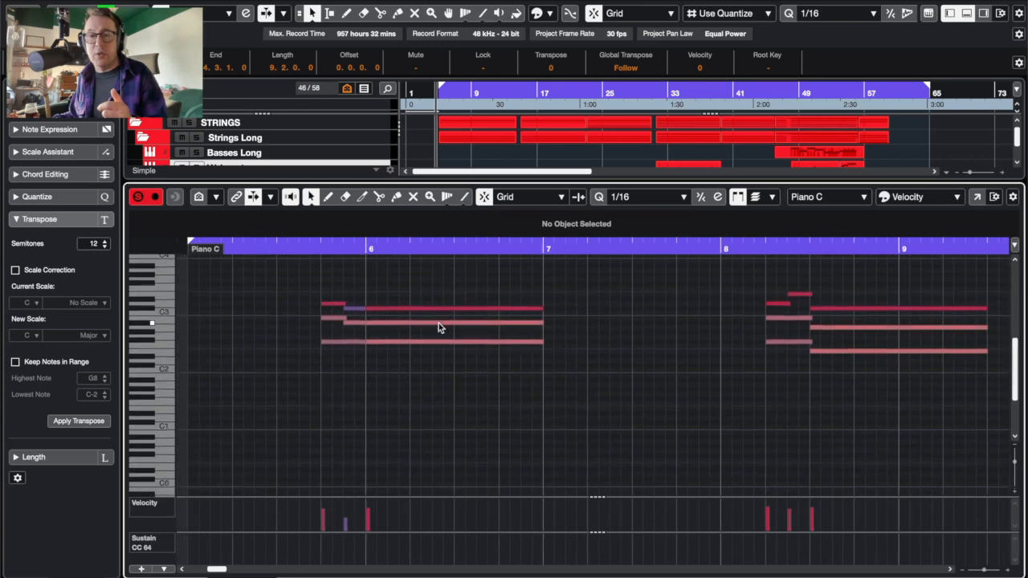
scroll(439, 323, left, 2)
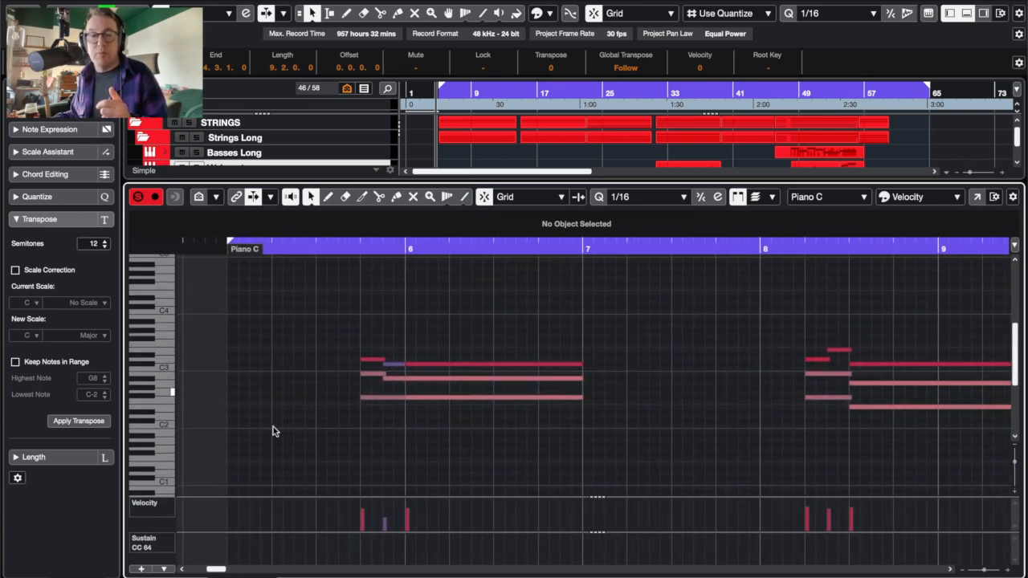
Switch the Sustain controller lane to CC 1 (Modulation) and enlarge the lane
click(159, 543)
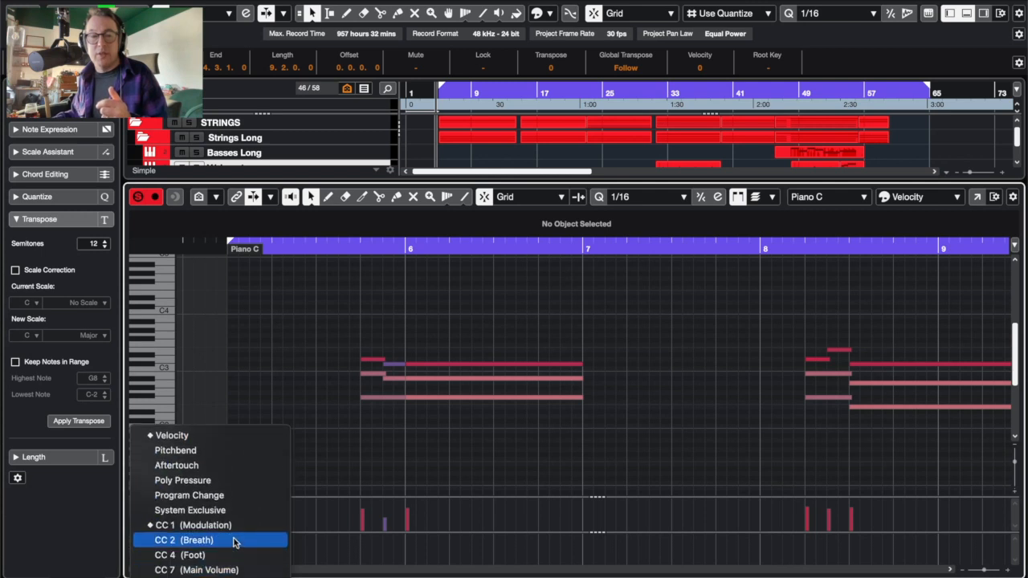
click(238, 526)
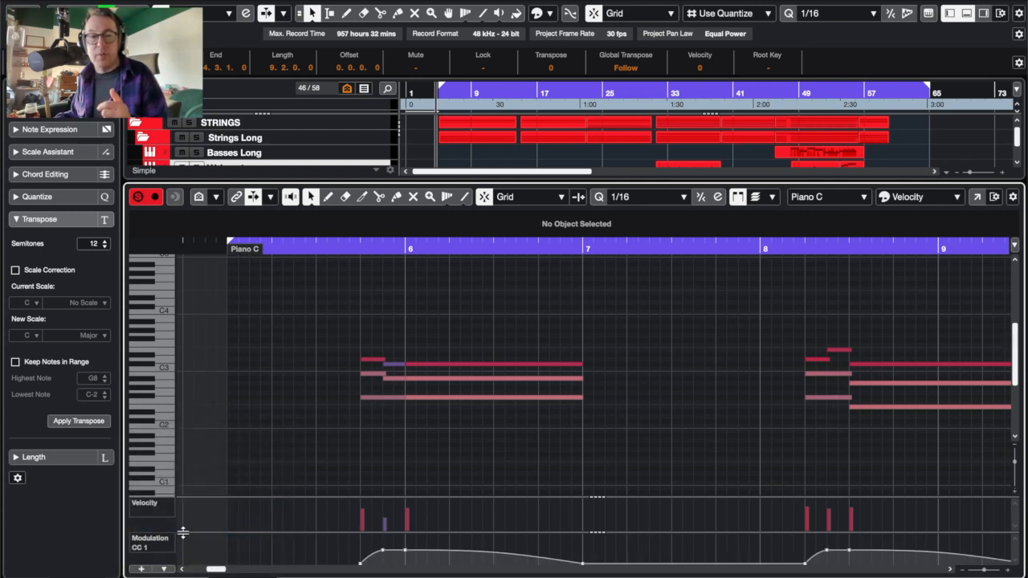
drag(183, 533, 184, 504)
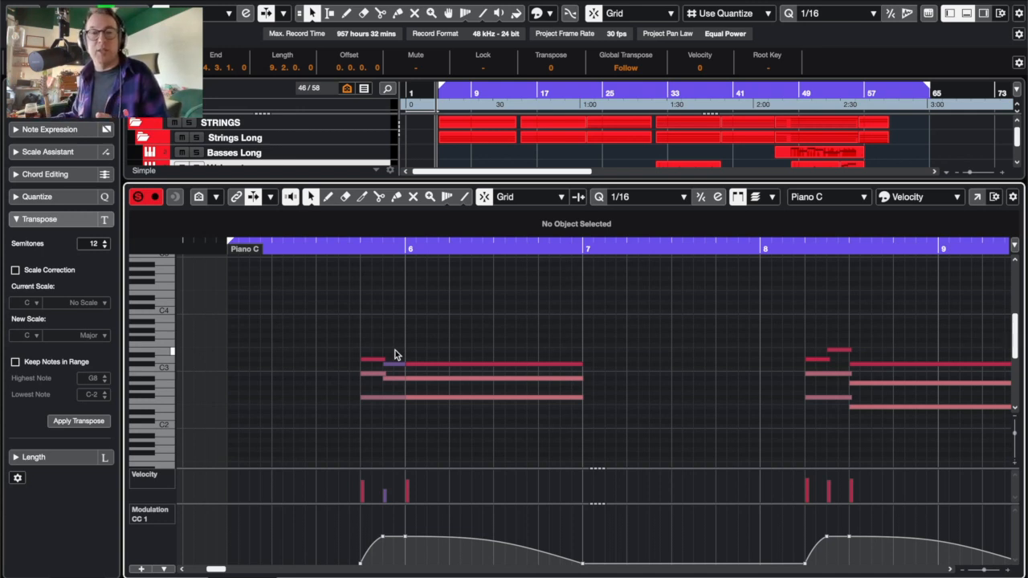
Place the playback cursor at bar 5 and play the opening passage with the view following along to bar 14
click(223, 250)
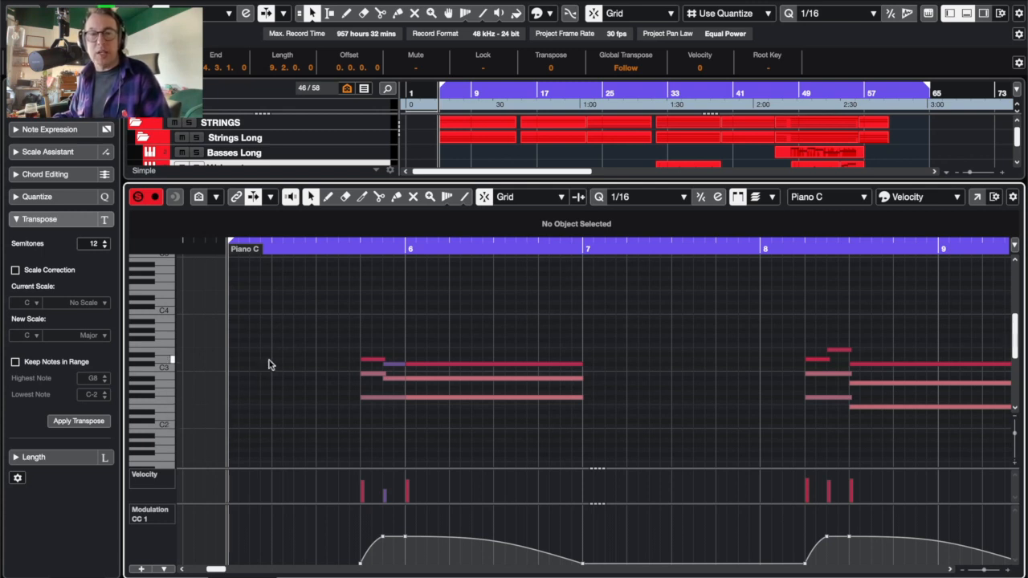
scroll(273, 366, down, 2)
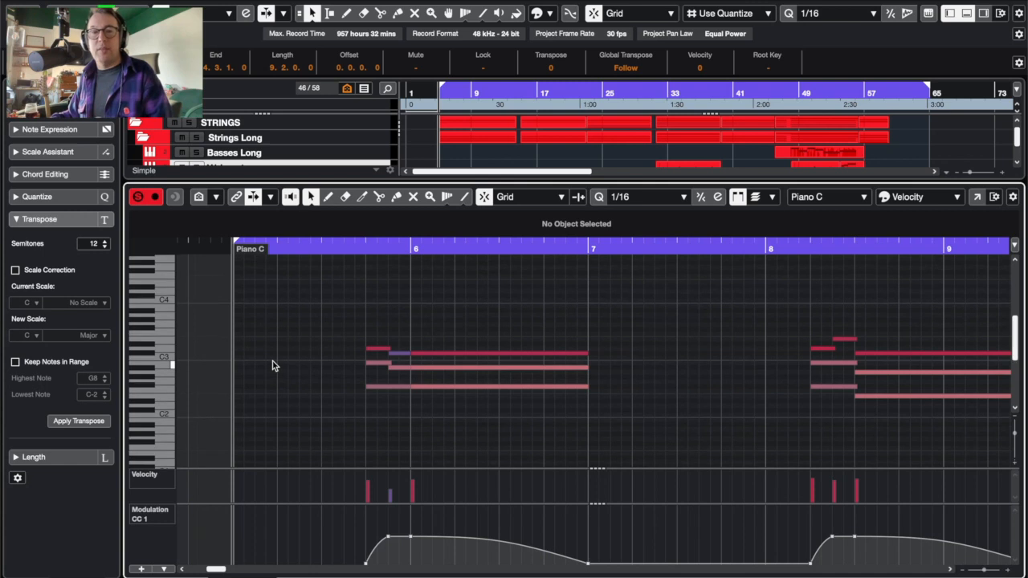
scroll(364, 337, down, 2)
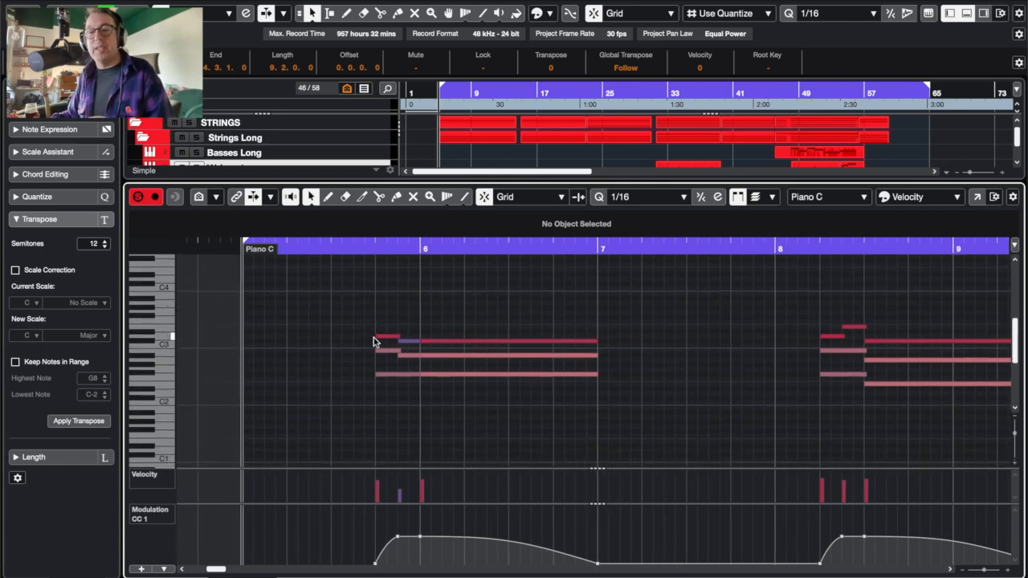
scroll(479, 397, left, 4)
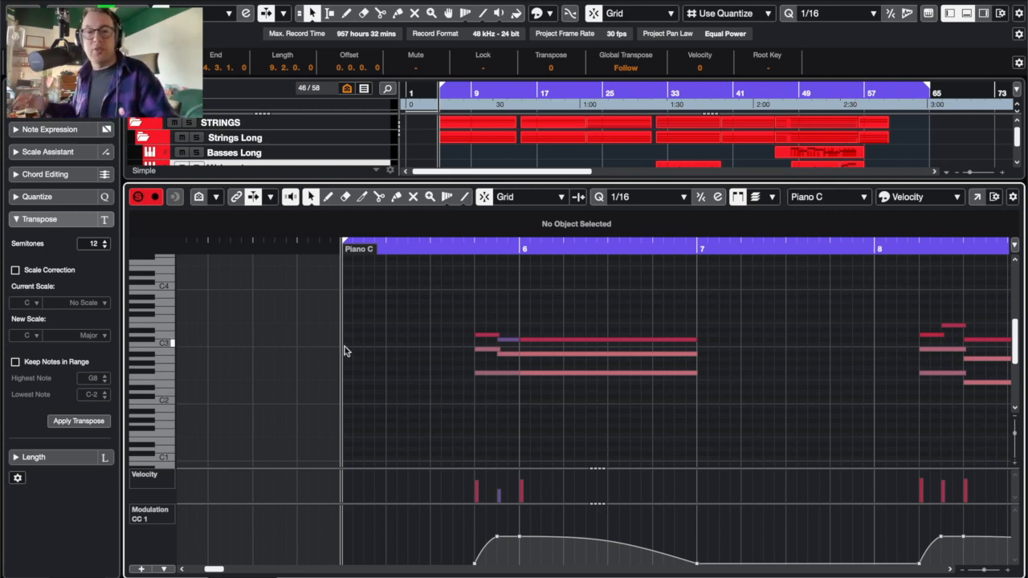
key(space)
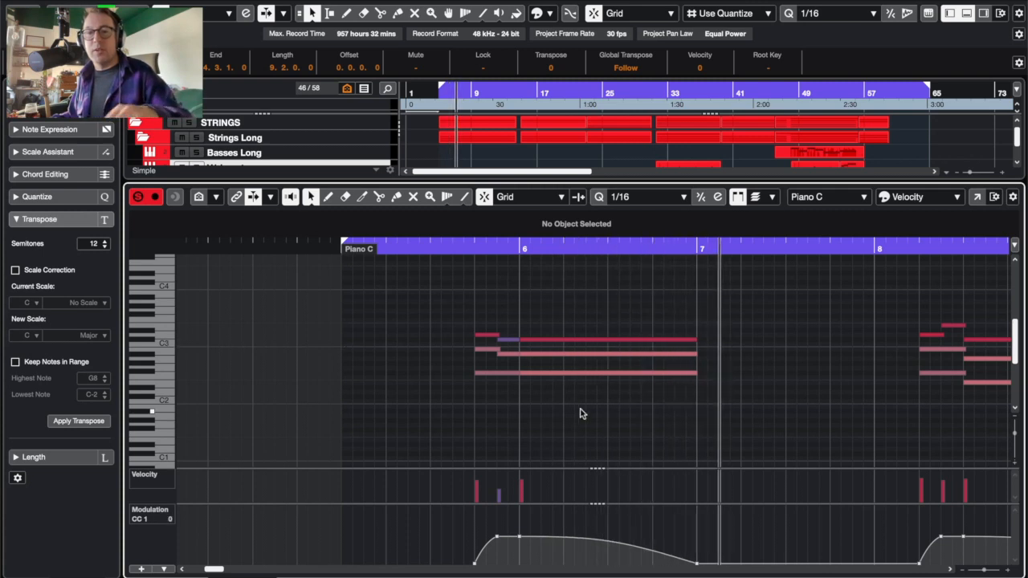
key(f)
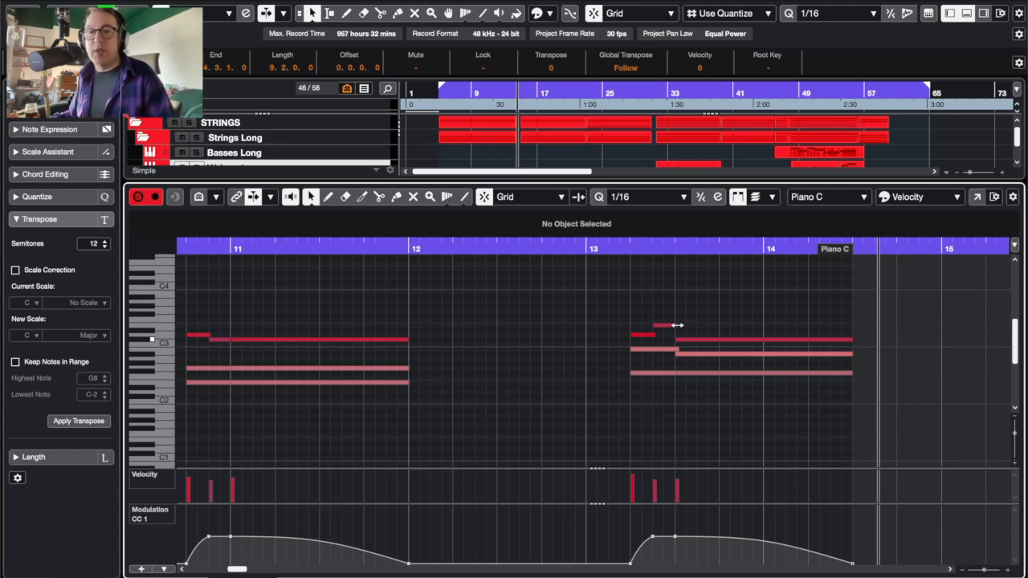
Highlight the three top melody notes starting in bar 13, and close the Key Editor
drag(697, 313, 637, 344)
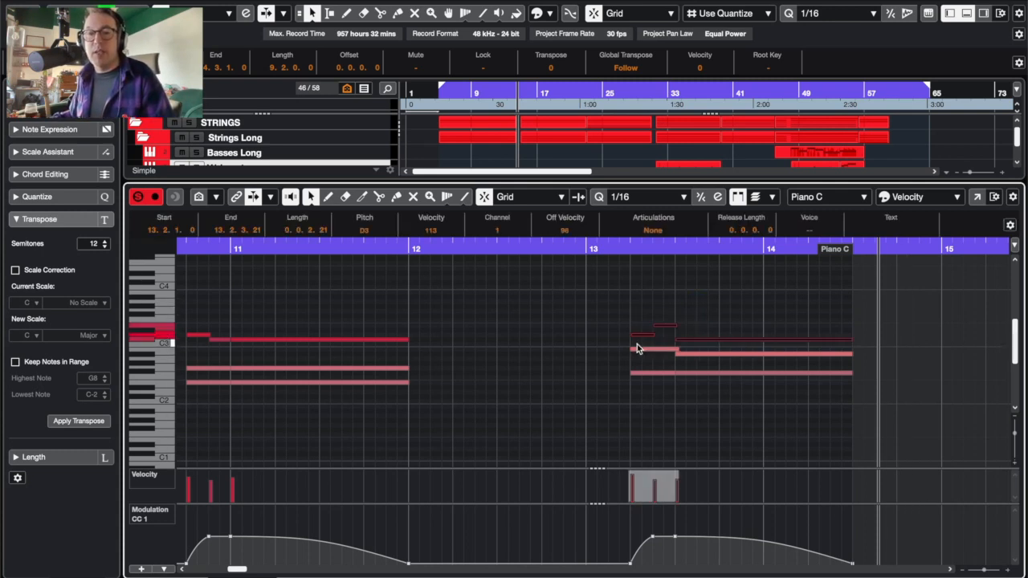
click(744, 308)
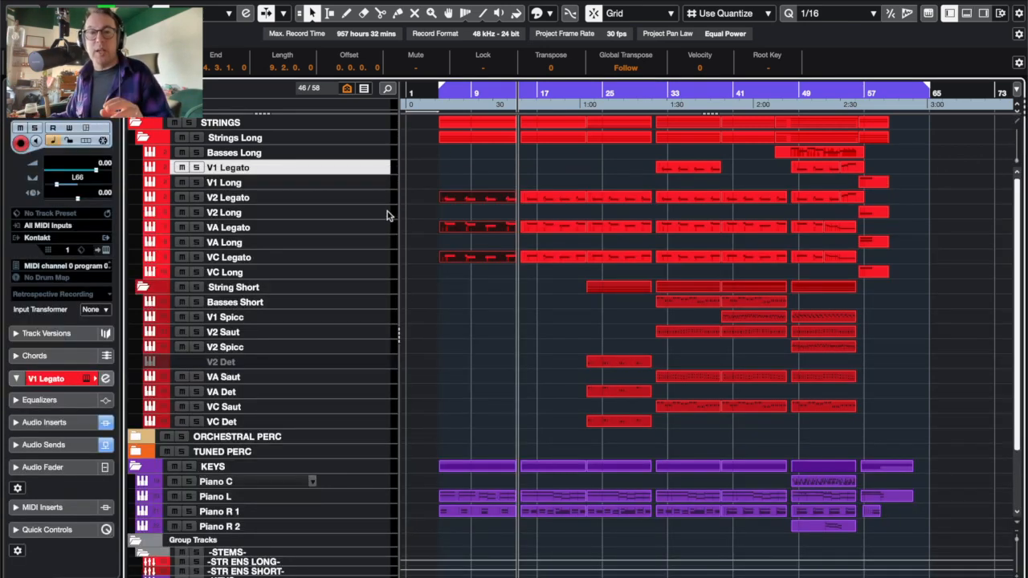
Clear the part selection, return the playback cursor to bar 5, and play the arrangement's opening section up to bar 14
click(422, 216)
click(438, 92)
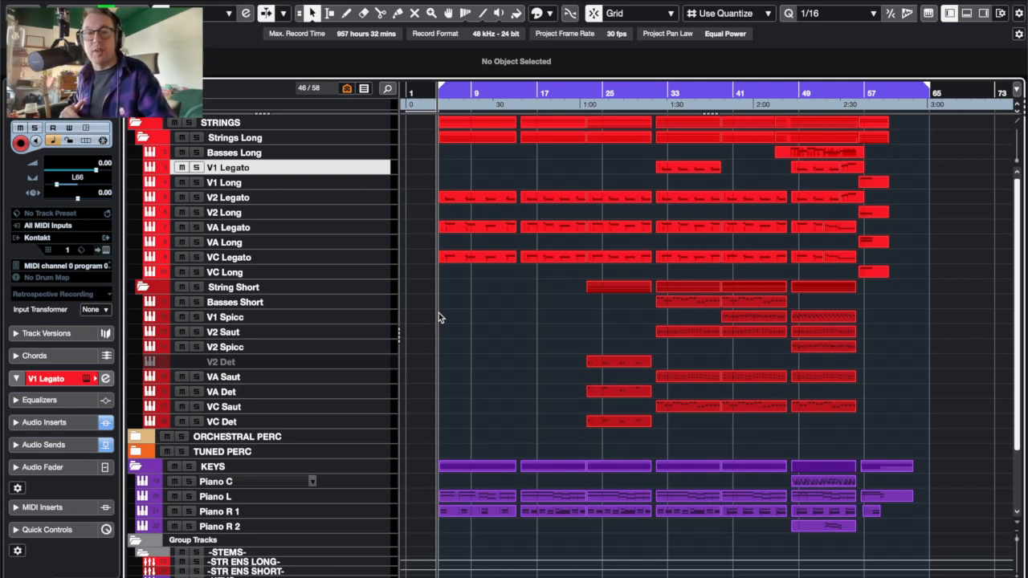
key(space)
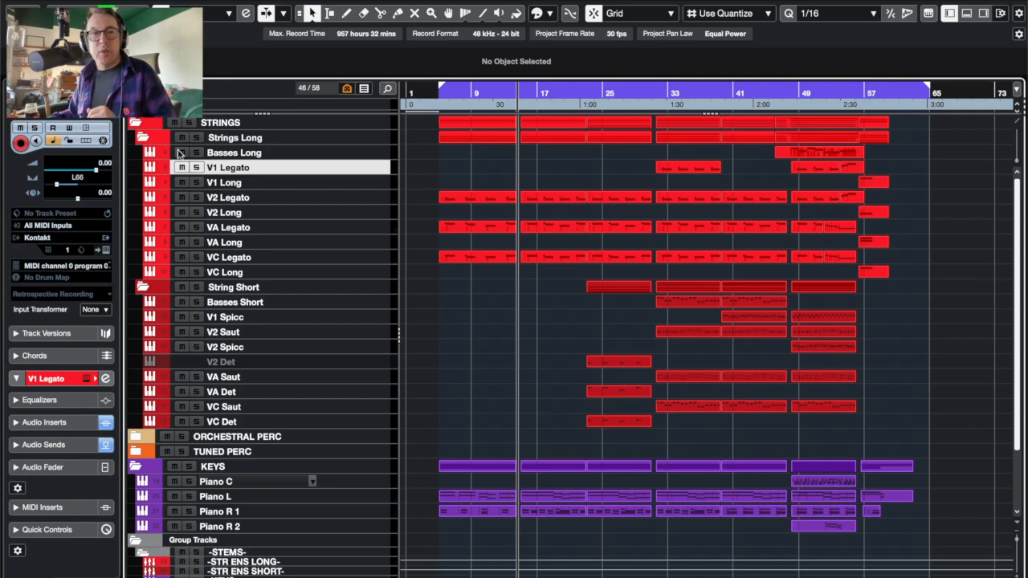
Open the MixConsole, examine the string channels' panning, inserts and reverb sends, and close it
click(413, 2)
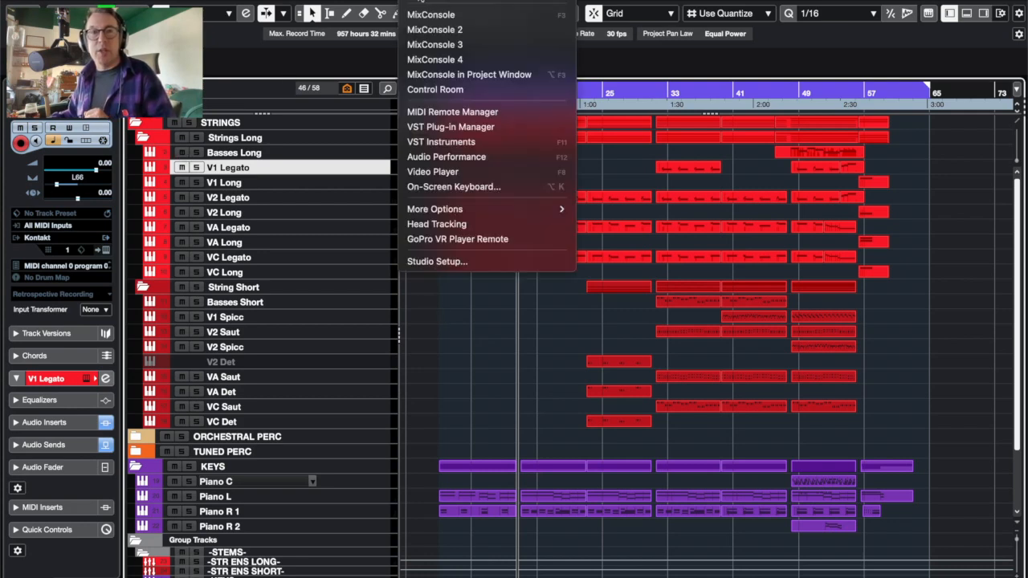
click(431, 13)
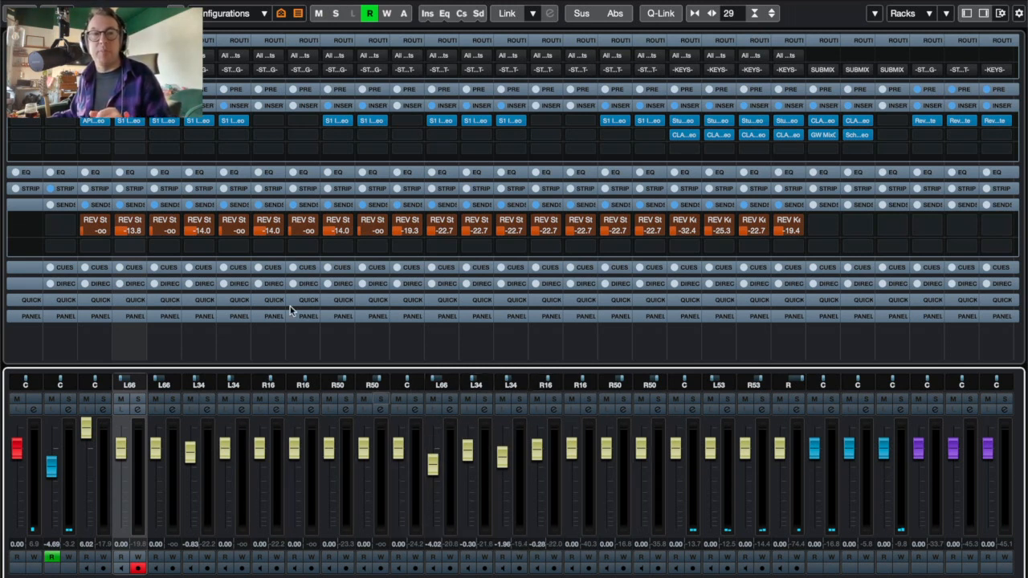
key(F3)
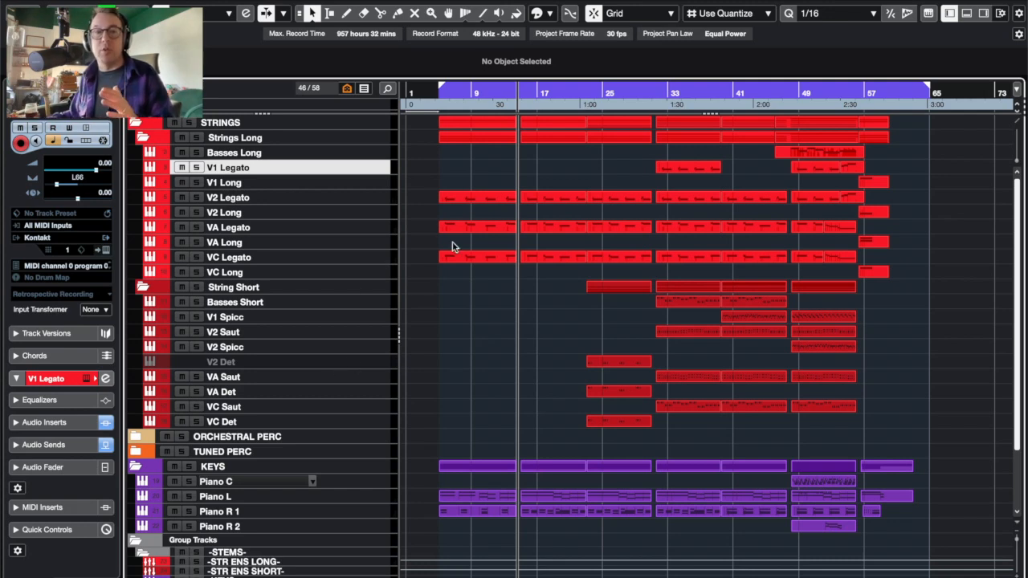
Select the Piano L and Piano R 1 parts starting at bar 15, and place the playback cursor at bar 23
scroll(458, 190, down, 1)
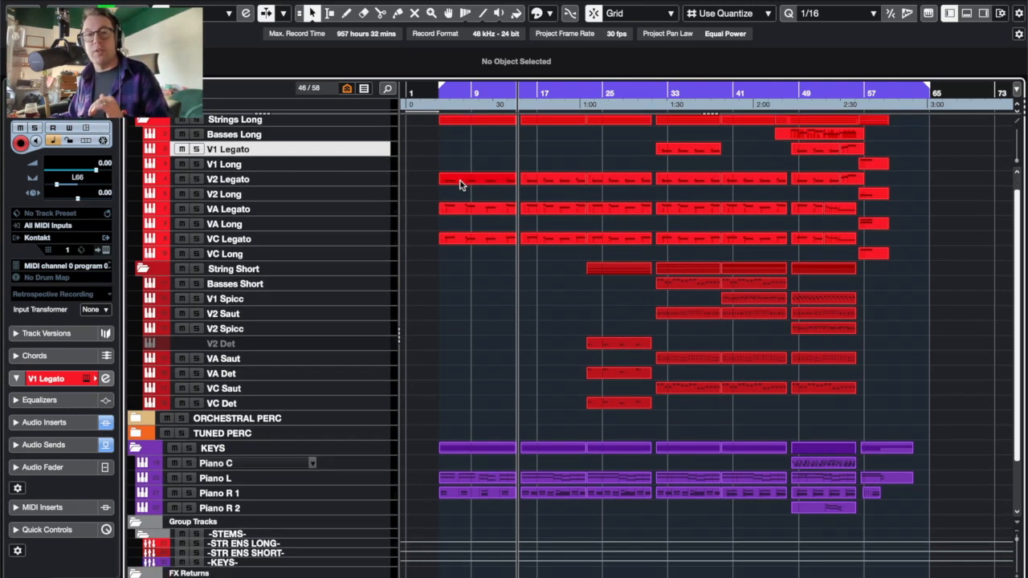
scroll(478, 198, up, 1)
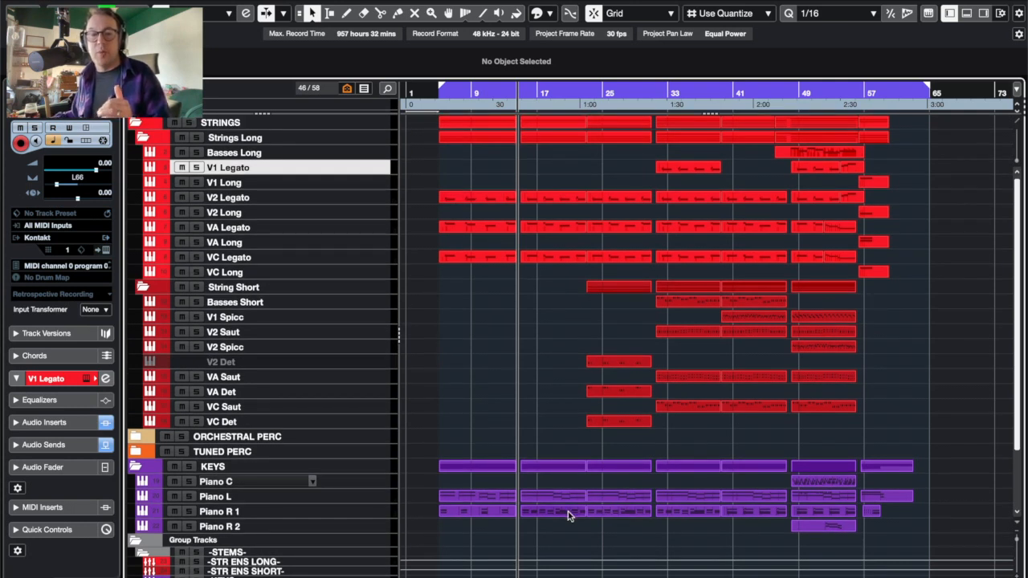
drag(566, 483, 547, 512)
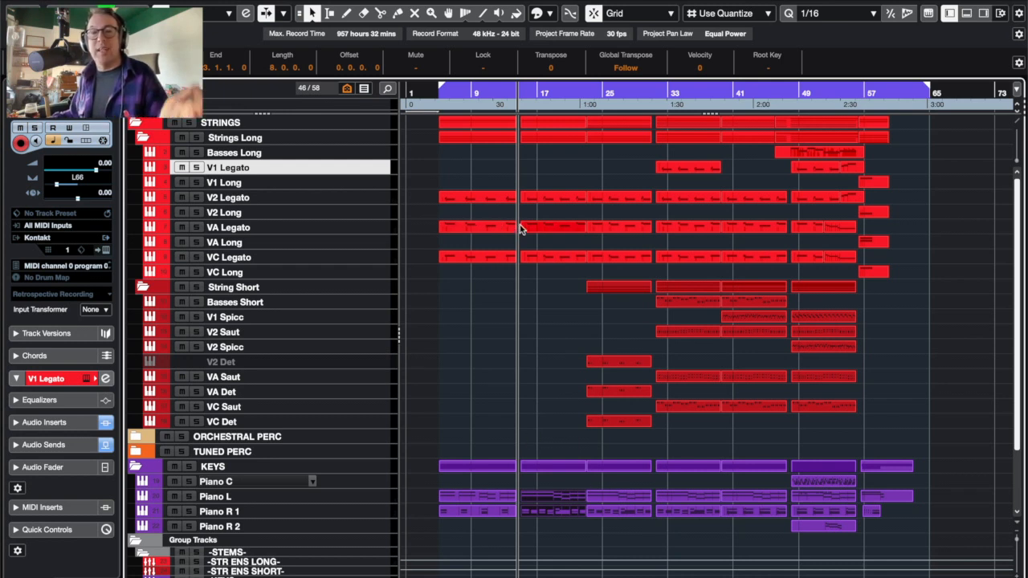
click(590, 92)
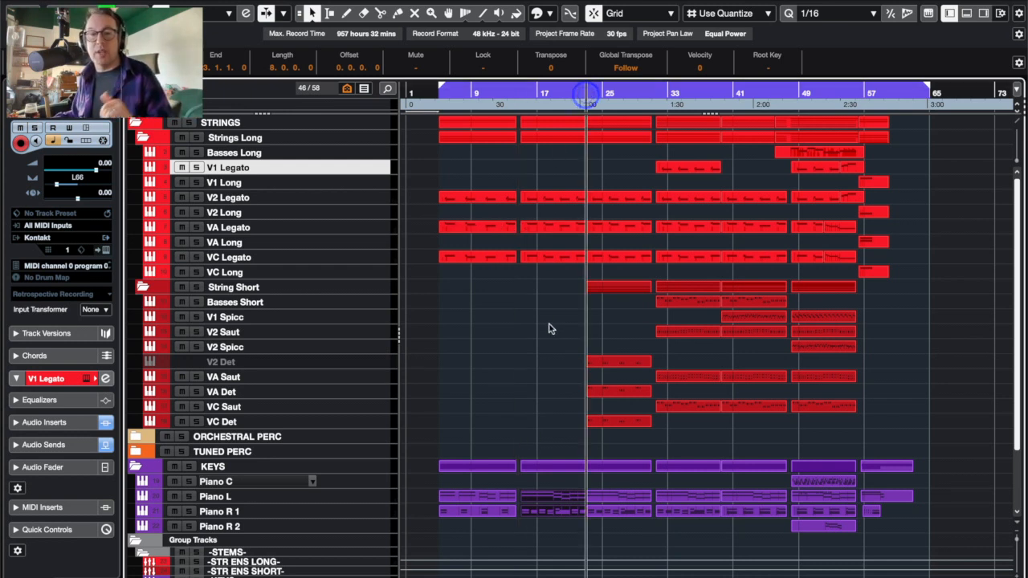
Open the V2 Det, VA Det and VC Det parts together in the Key Editor, and examine their short notes from bar 23 to 31
click(617, 336)
drag(602, 422, 608, 423)
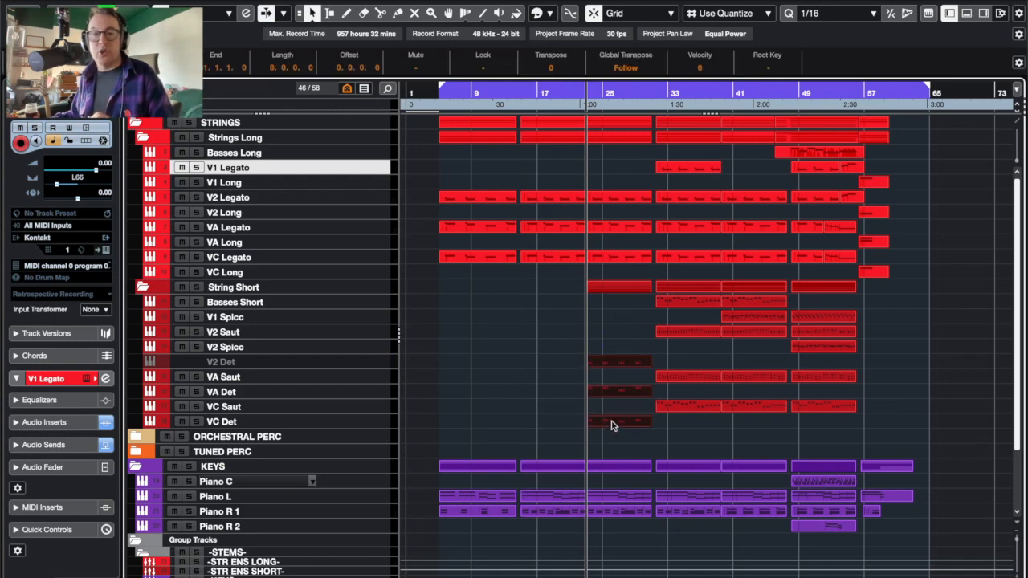
double_click(612, 422)
scroll(457, 355, down, 4)
scroll(458, 355, left, 5)
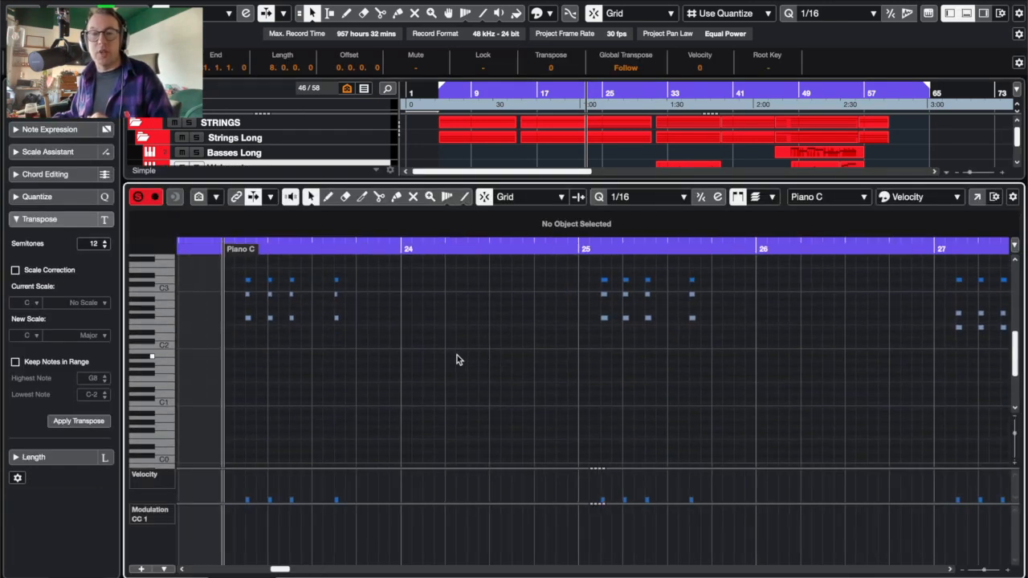
scroll(457, 355, up, 3)
scroll(457, 355, right, 8)
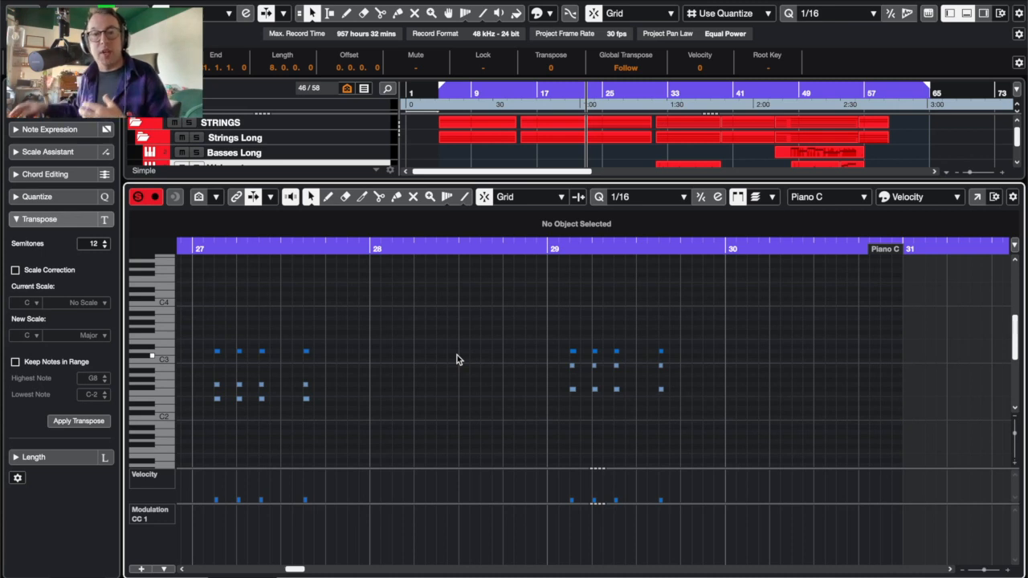
scroll(456, 359, left, 2)
scroll(457, 358, left, 5)
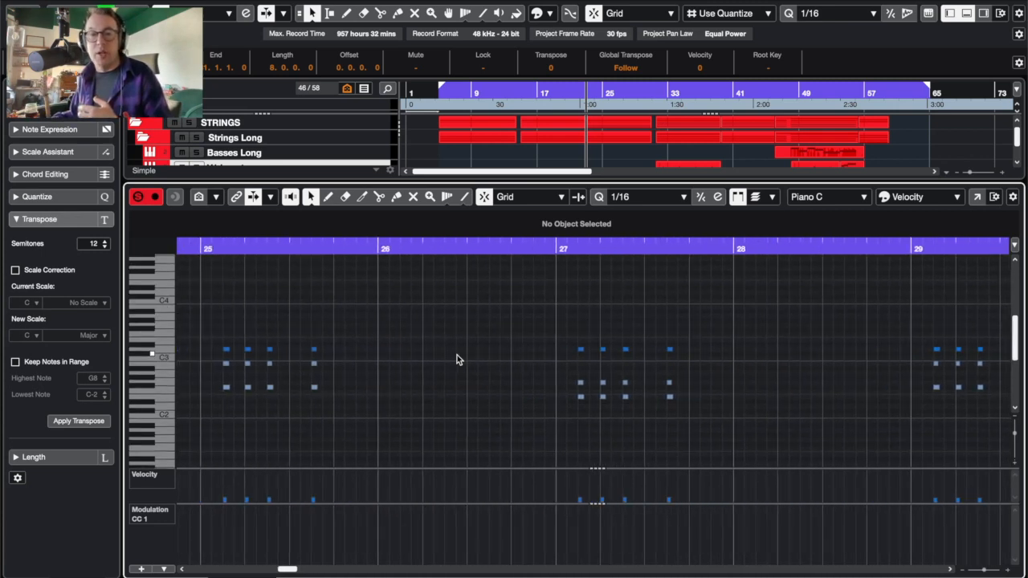
Play the detached string parts from bar 23, close the Key Editor, and return the playback cursor to bar 23
scroll(457, 355, left, 4)
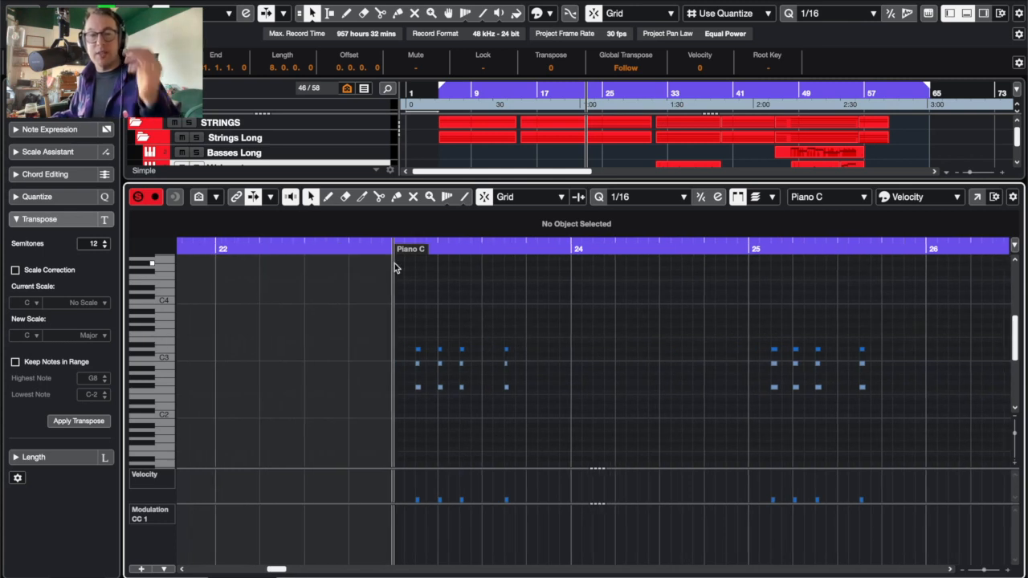
key(space)
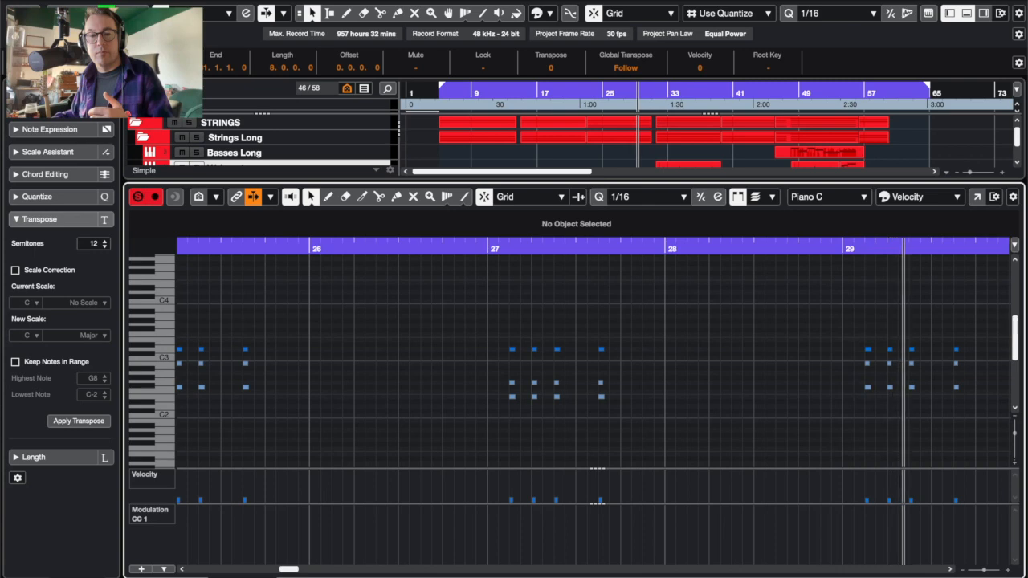
key(Return)
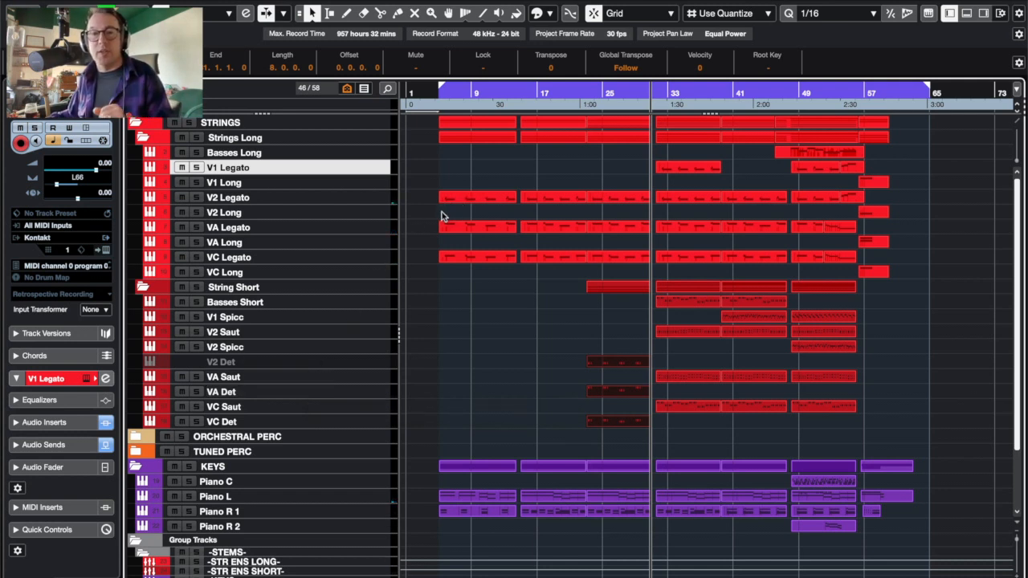
click(587, 98)
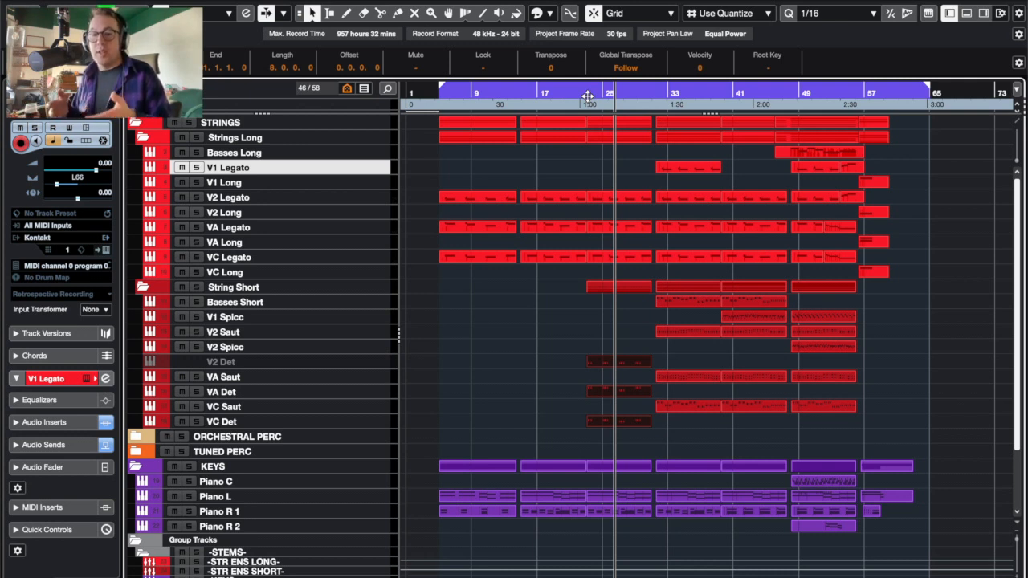
Open the Basses Short, V2 Saut, VA Saut and VC Saut parts starting in bar 31 together in the Key Editor, and examine their notes
click(654, 96)
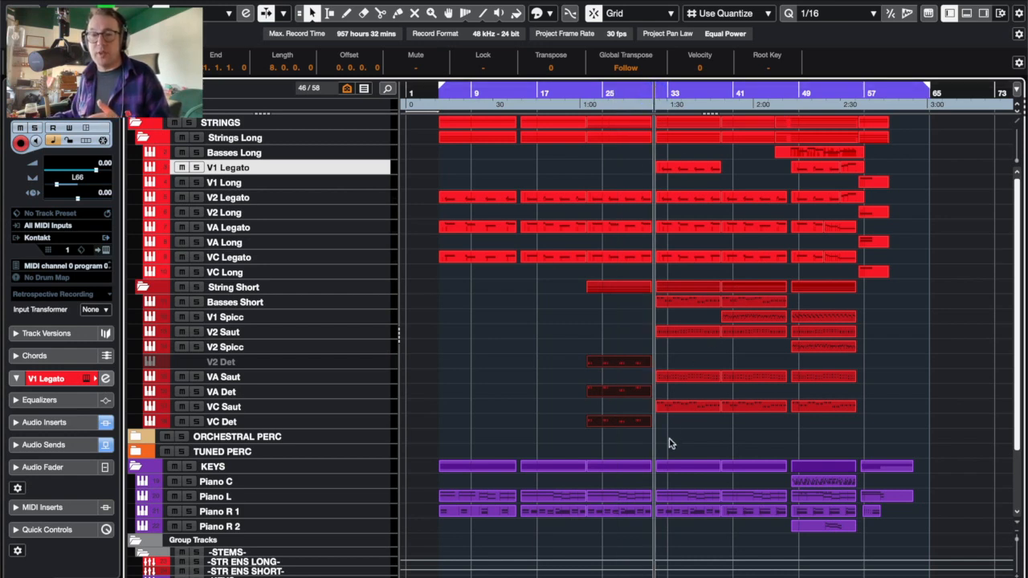
drag(673, 439, 711, 305)
double_click(687, 301)
scroll(597, 391, up, 2)
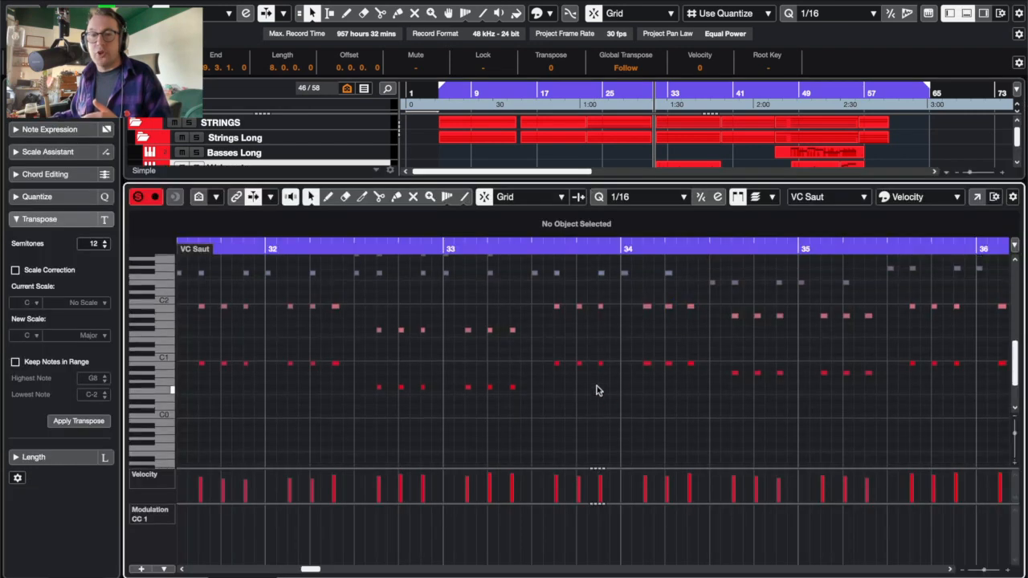
scroll(597, 388, down, 2)
scroll(596, 387, left, 3)
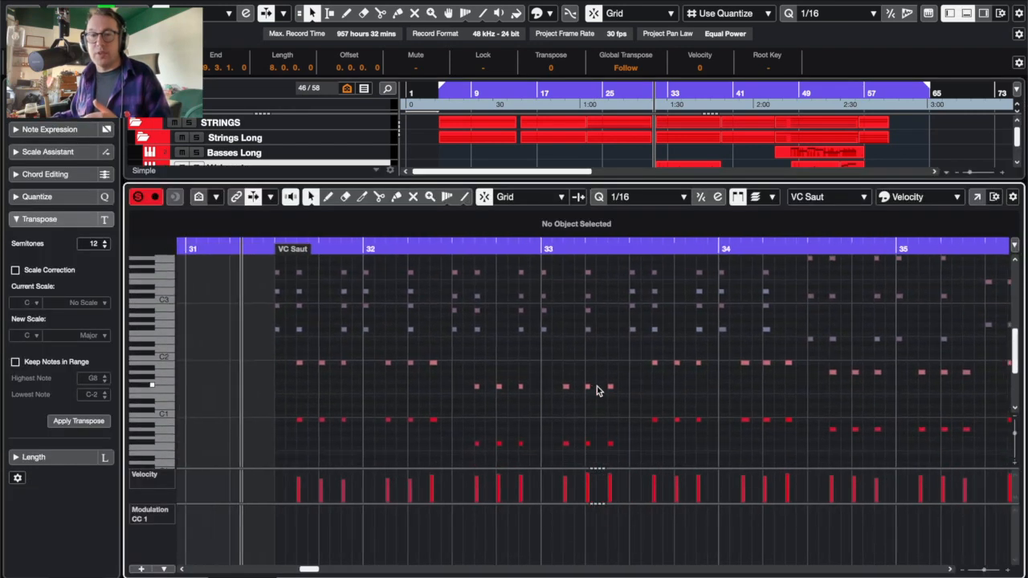
scroll(560, 377, down, 2)
scroll(565, 378, left, 1)
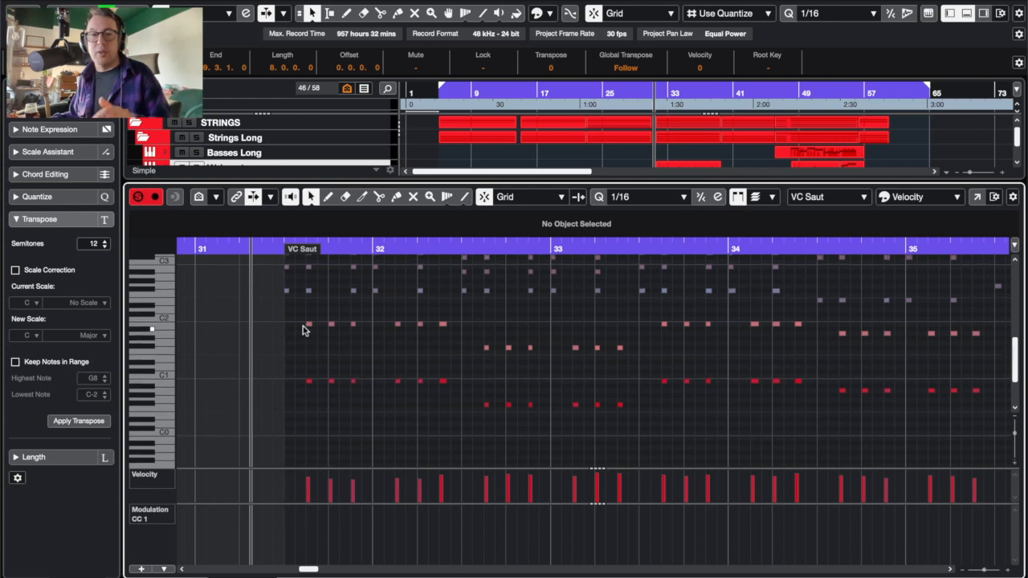
Play the short string parts from just before their start in bar 31 up to bar 39, and close the Key Editor
scroll(305, 327, up, 1)
click(276, 250)
key(space)
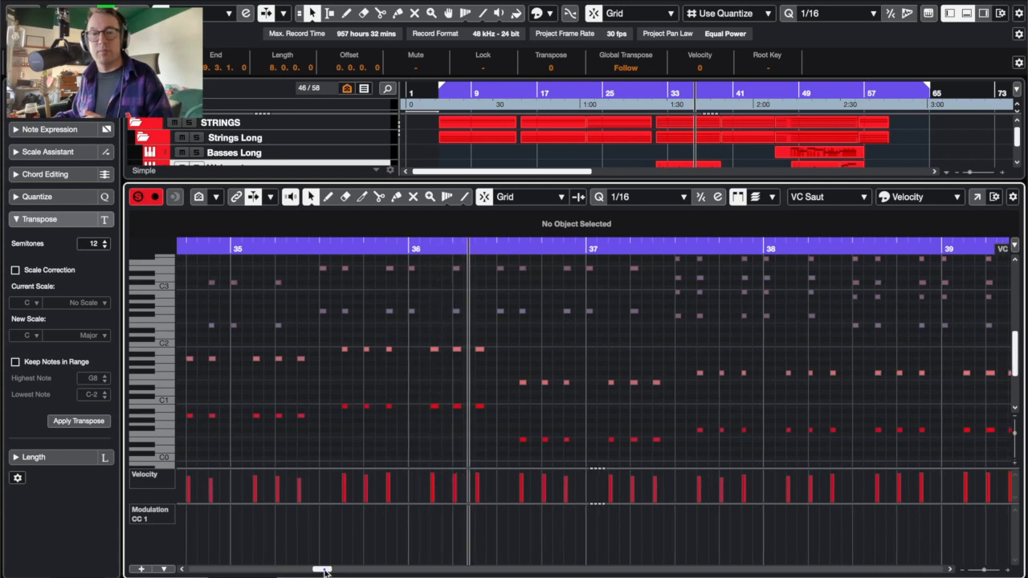
drag(325, 573, 328, 573)
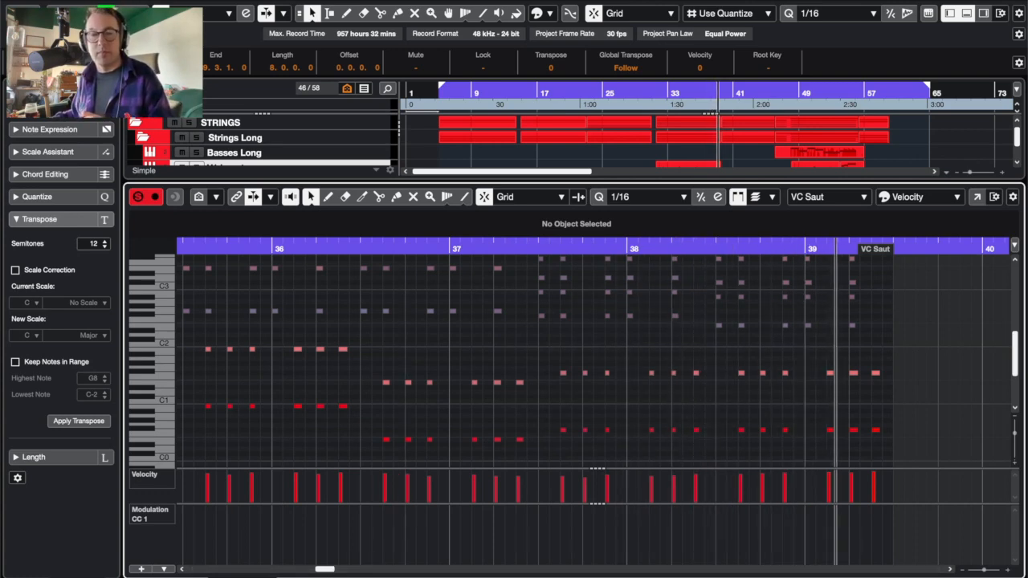
click(138, 577)
key(space)
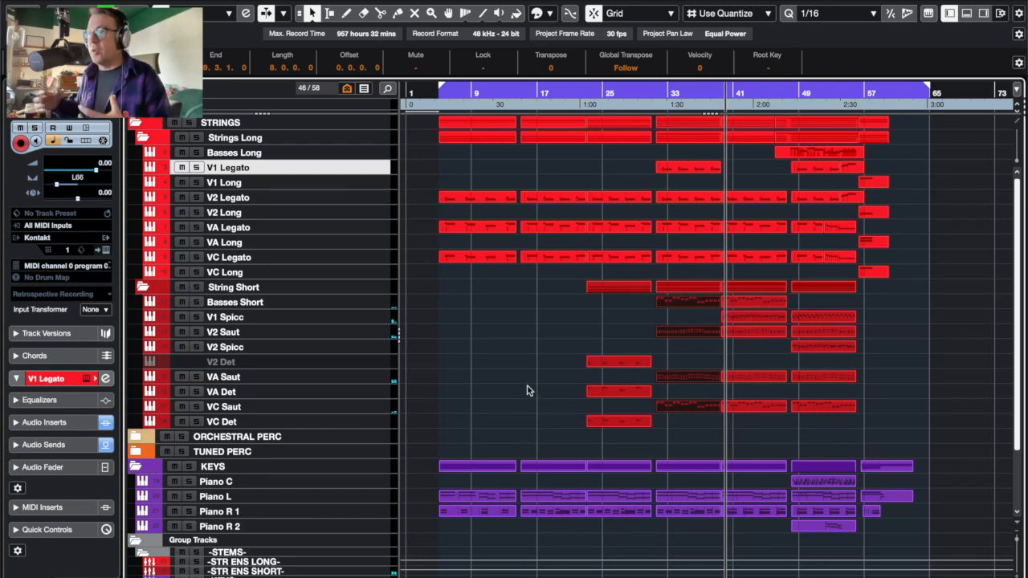
Reselect the Basses Short, V2 Saut, VA Saut and VC Saut parts starting in bar 31, and reopen them in the Key Editor
click(595, 317)
click(677, 405)
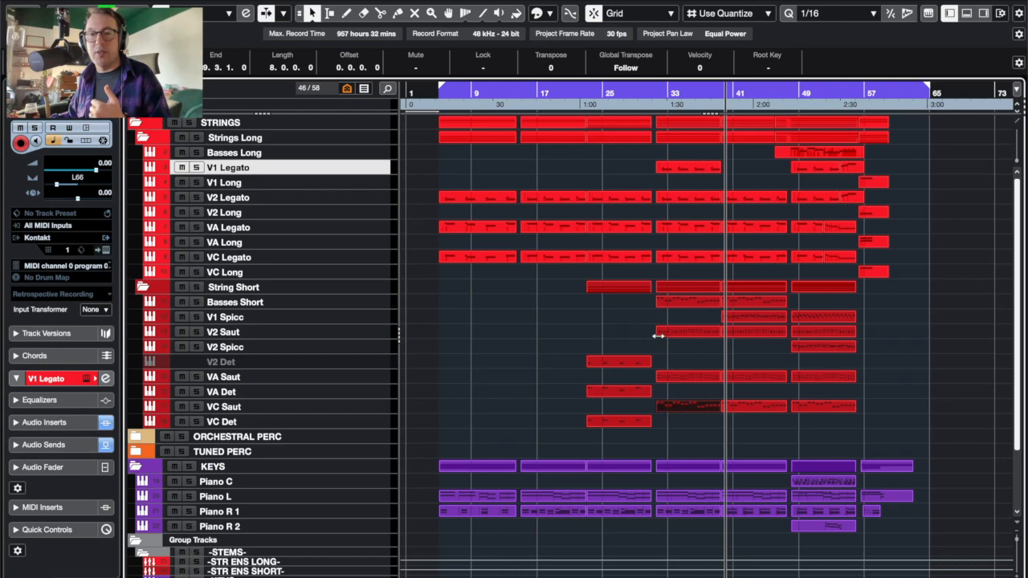
scroll(651, 305, down, 1)
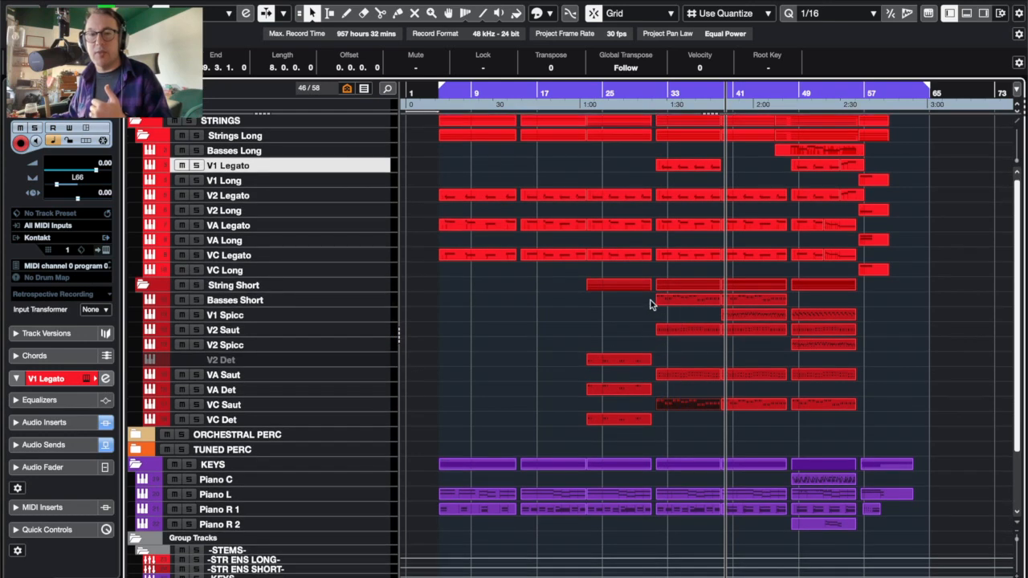
drag(674, 422, 696, 299)
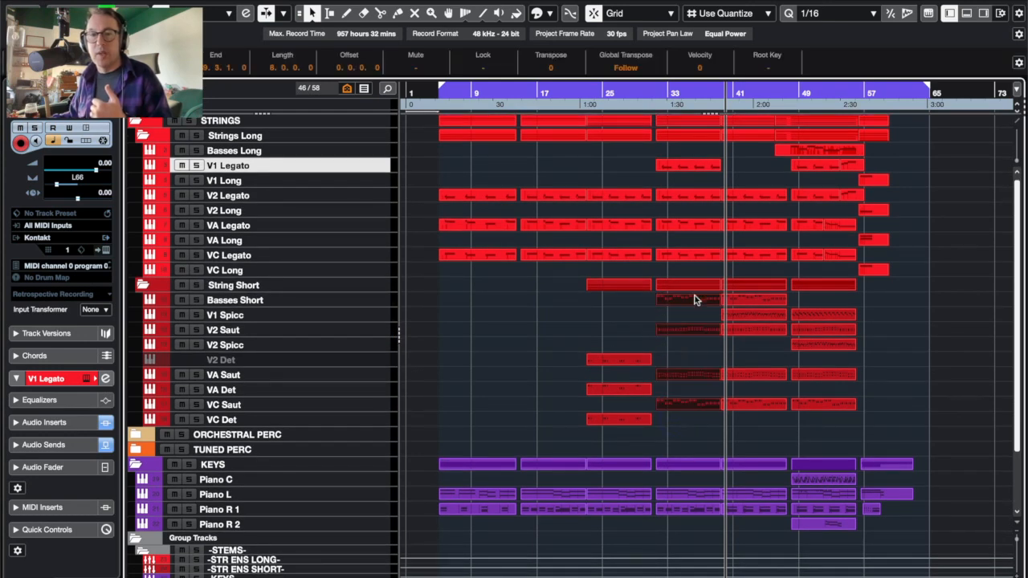
key(Return)
Examine how the low and upper short string rhythms interlock from bar 31 to 35, and close the Key Editor
scroll(385, 385, left, 3)
scroll(385, 385, up, 2)
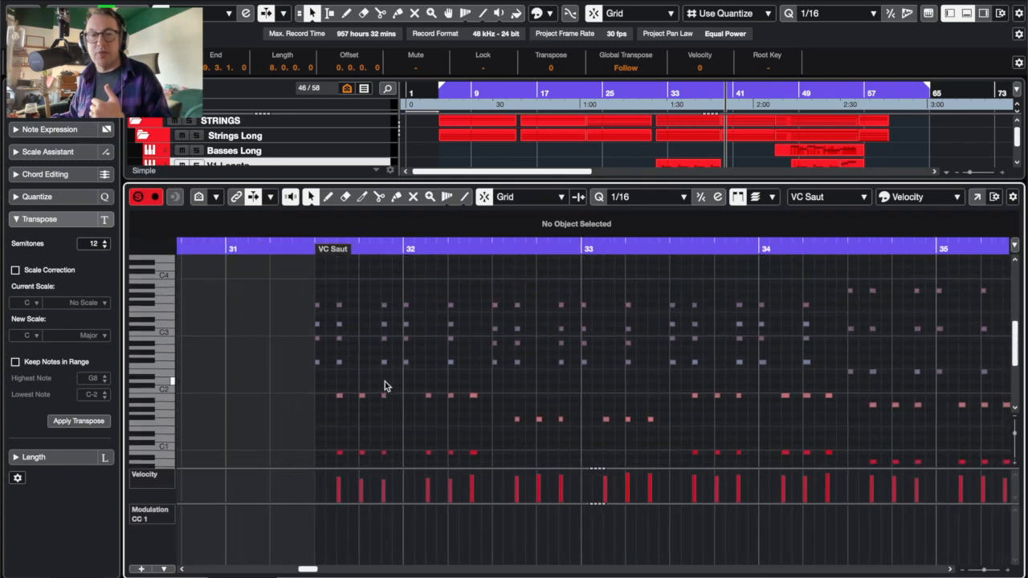
scroll(343, 363, down, 2)
scroll(343, 367, up, 2)
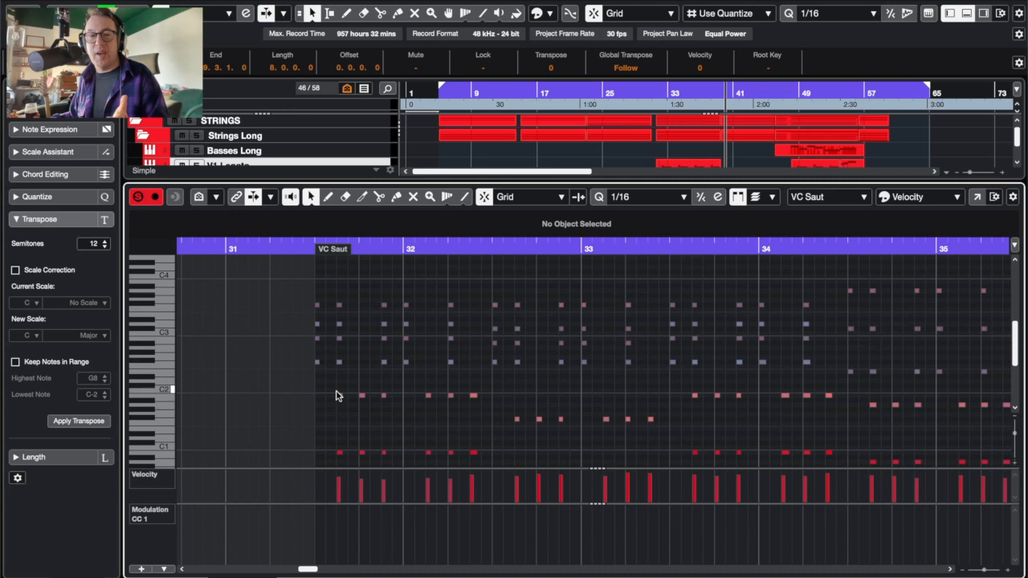
scroll(338, 390, down, 2)
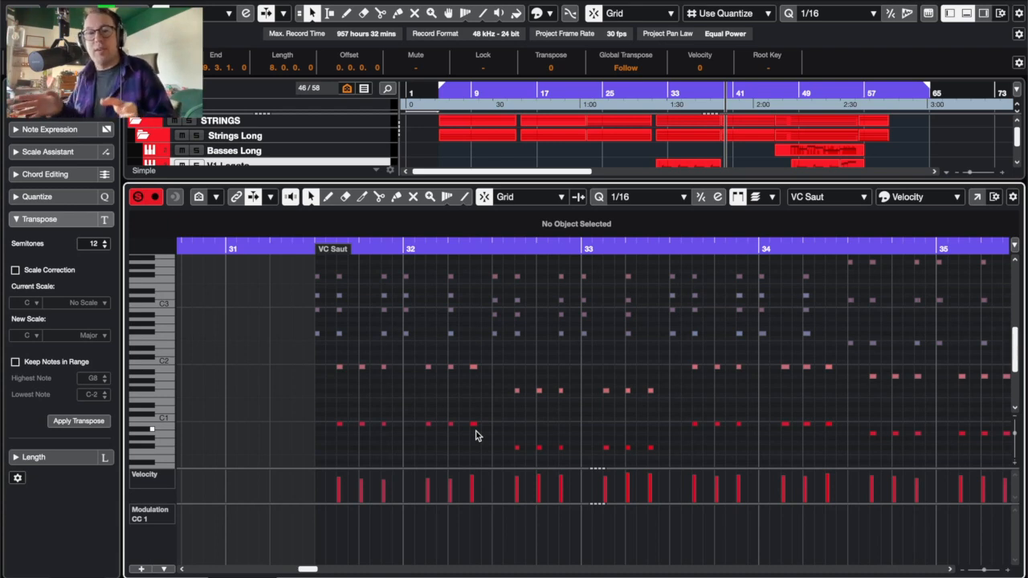
key(Return)
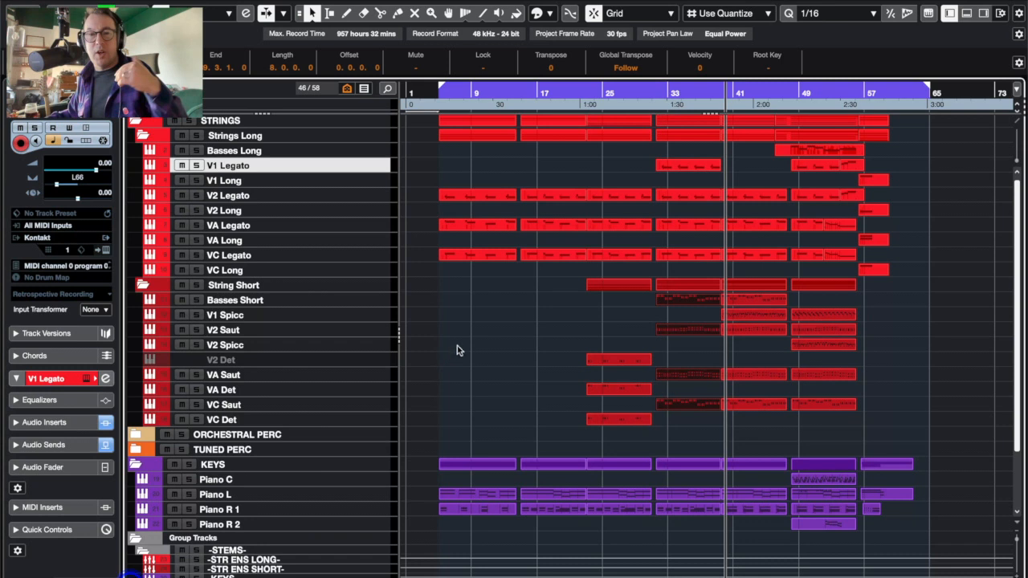
Open the Basses Short track's Kontakt instrument, check its loaded articulation, and close the instrument window
click(473, 301)
click(331, 301)
click(105, 250)
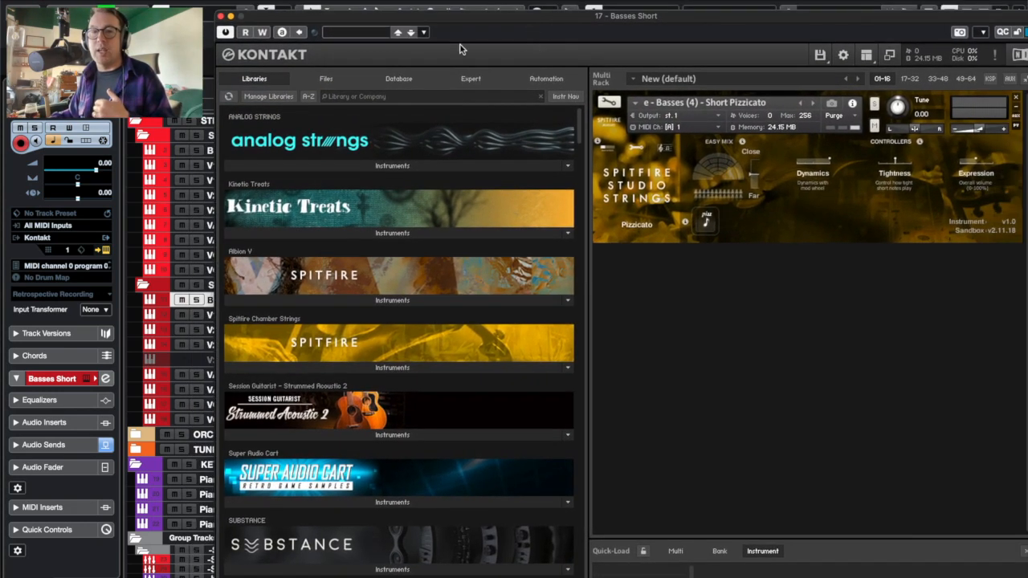
click(220, 16)
Check the channel settings of the V1 Spicc, V2 Saut, V2 Spicc, VA Saut and VC Saut tracks one after another
click(335, 317)
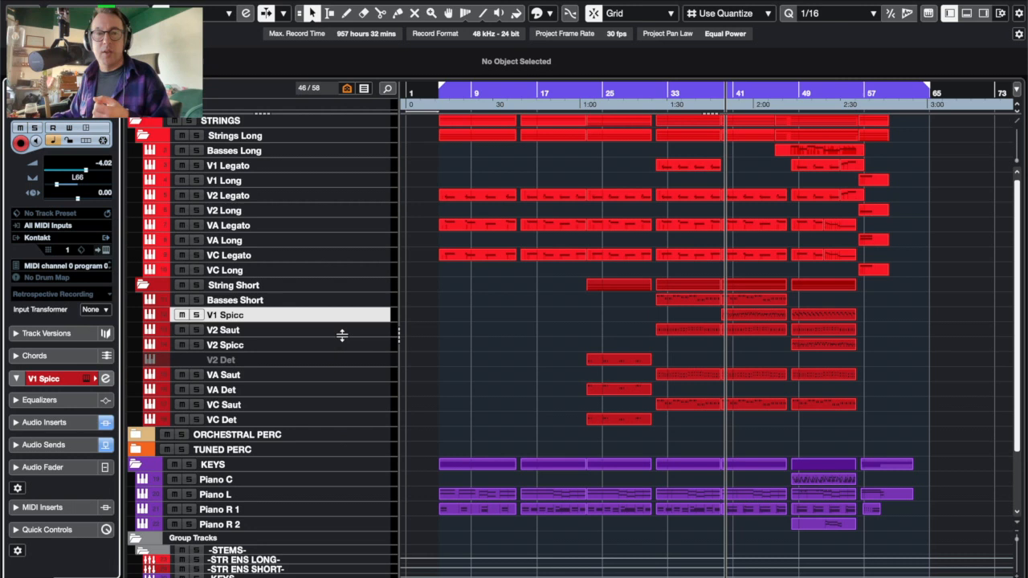
click(343, 330)
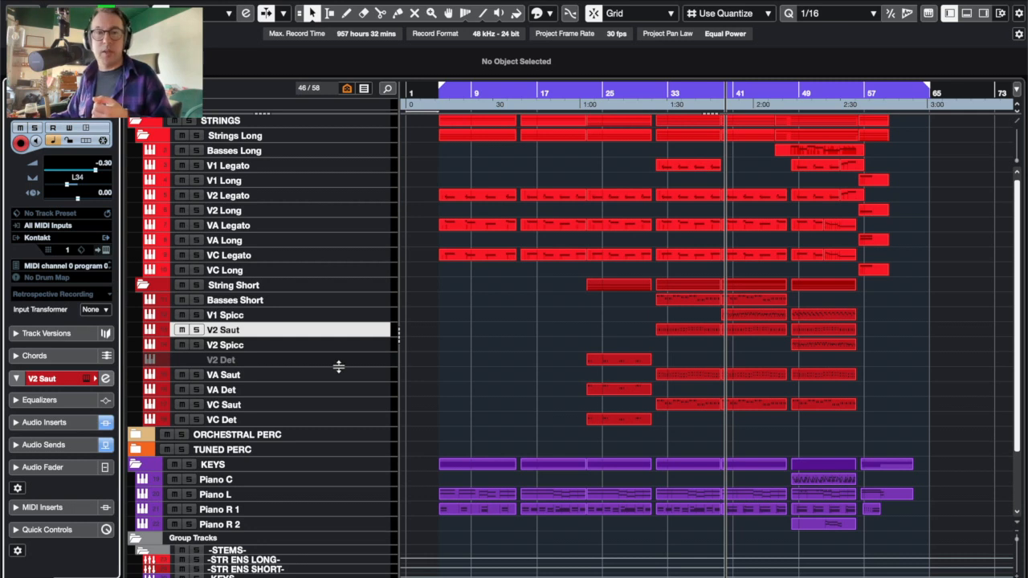
click(342, 360)
click(344, 347)
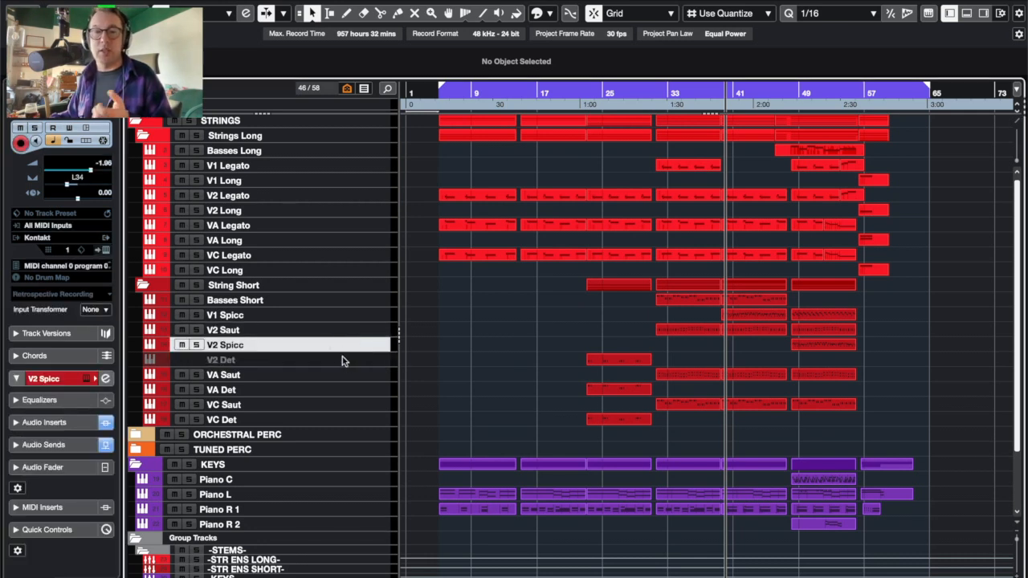
click(354, 374)
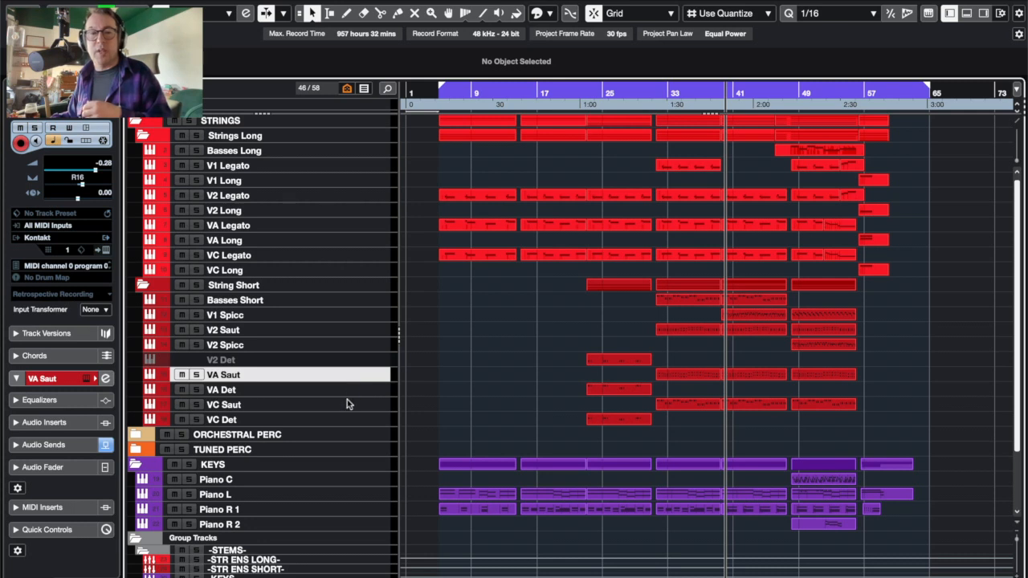
click(347, 404)
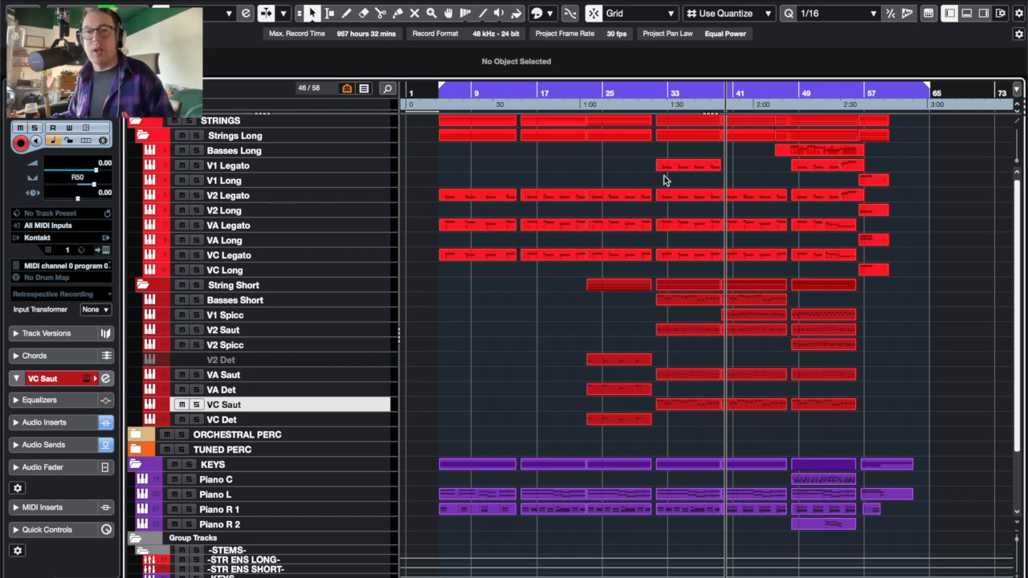
Place the playback cursor in bar 31 and play the full arrangement through to the end of that section around bar 39
click(656, 92)
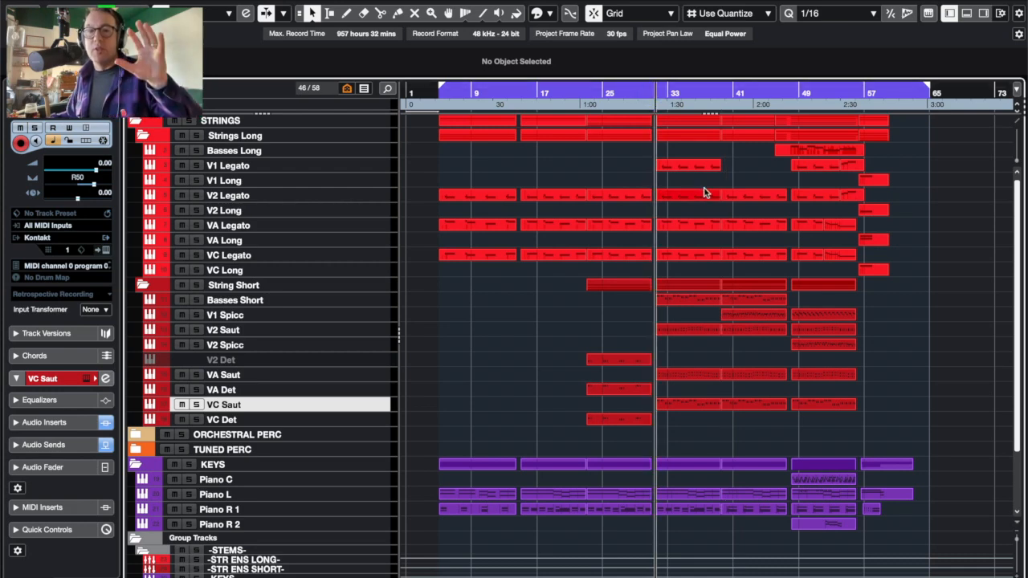
scroll(706, 192, down, 1)
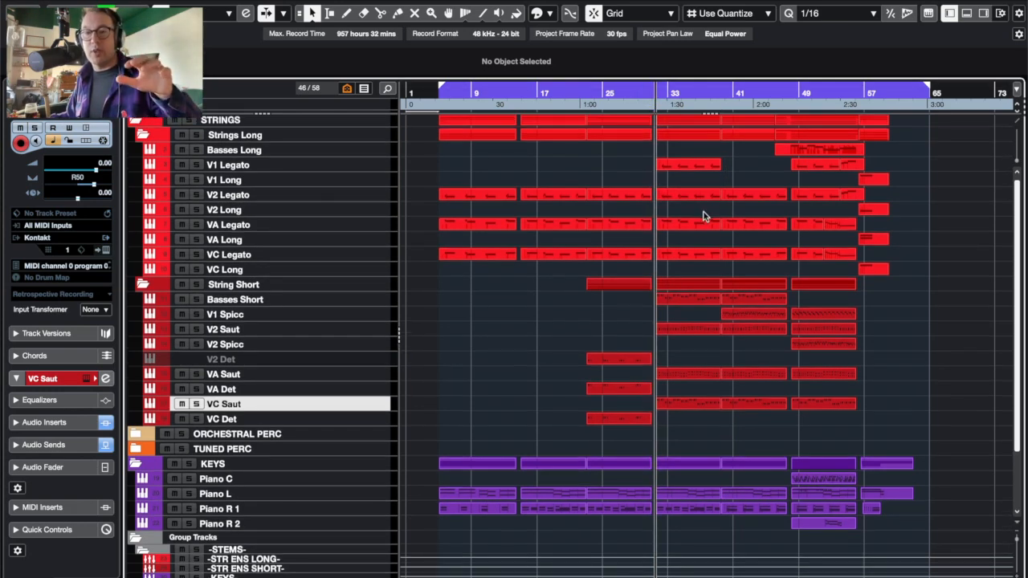
key(space)
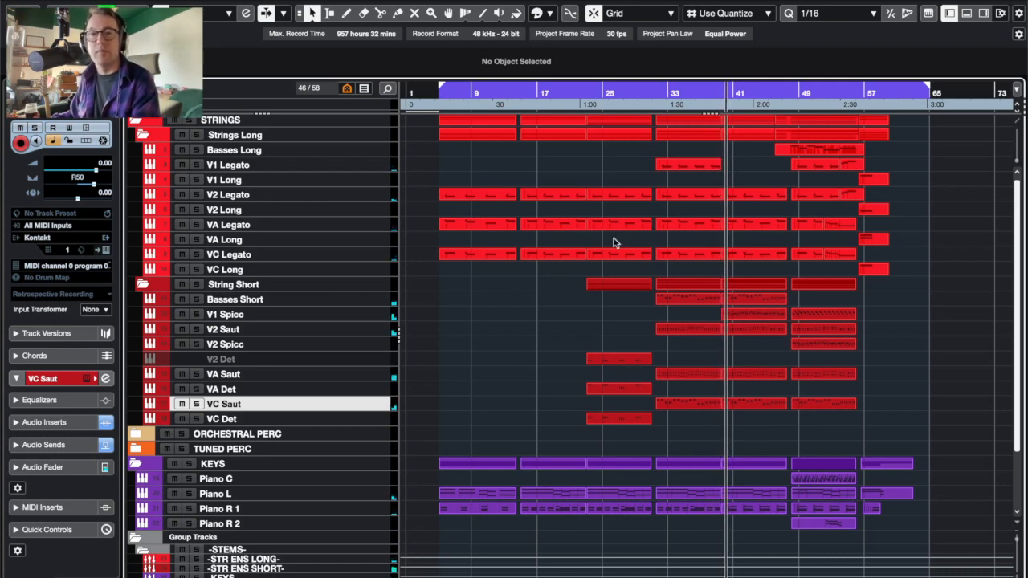
Open the V2 Saut part starting in bar 39 in the Key Editor, and bring the start of its notes into view
scroll(535, 216, down, 1)
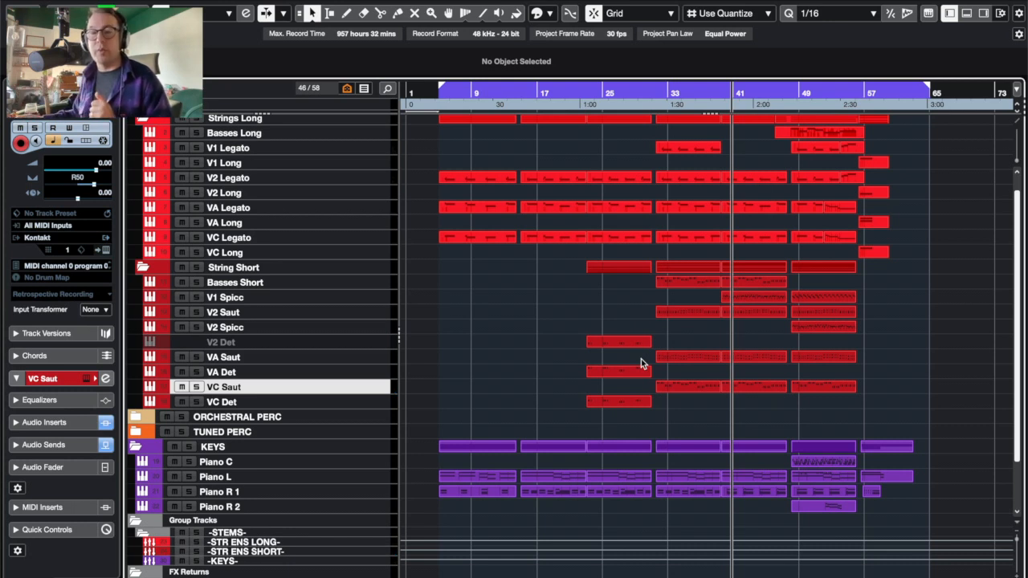
click(757, 300)
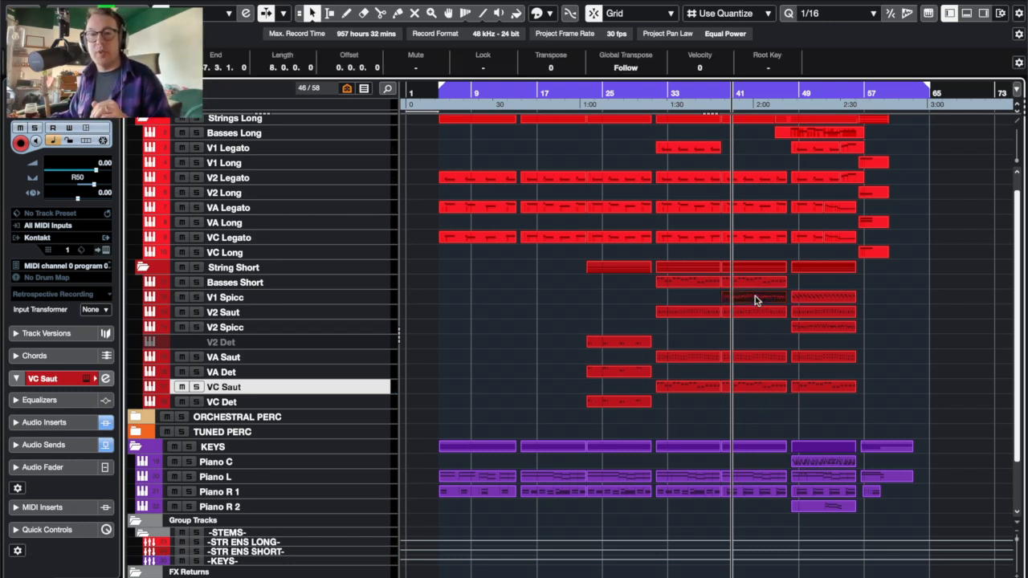
double_click(755, 300)
scroll(504, 405, down, 2)
scroll(504, 405, left, 4)
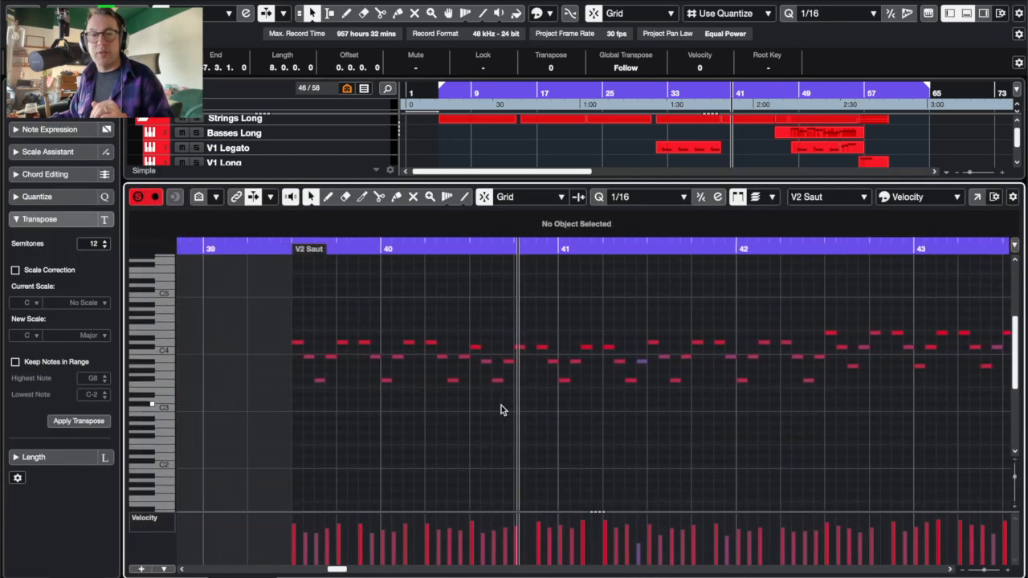
Place the playback cursor at the start of the V2 Saut part in bar 39, and play it with the view following to bar 47
scroll(504, 405, right, 1)
click(273, 254)
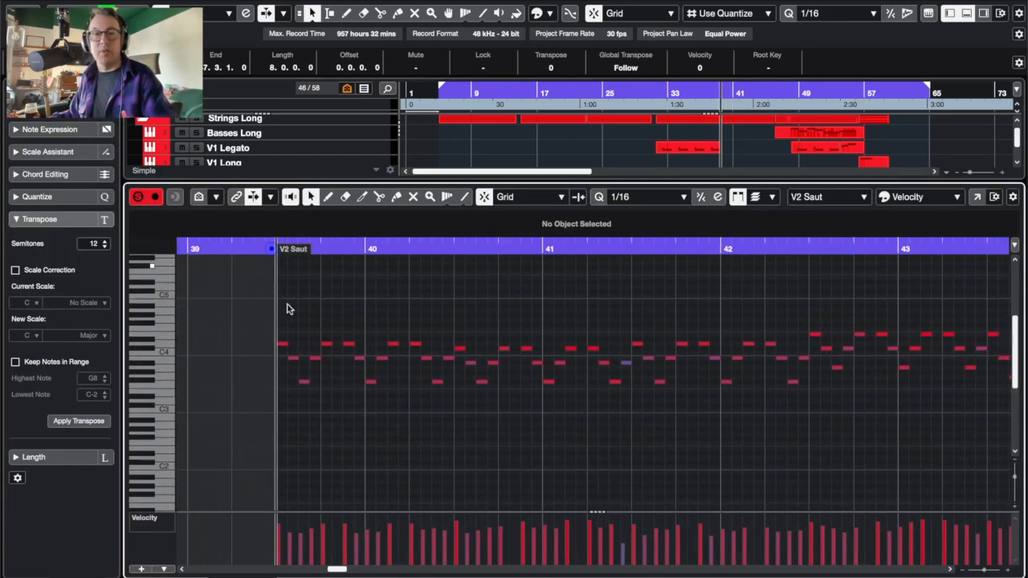
key(space)
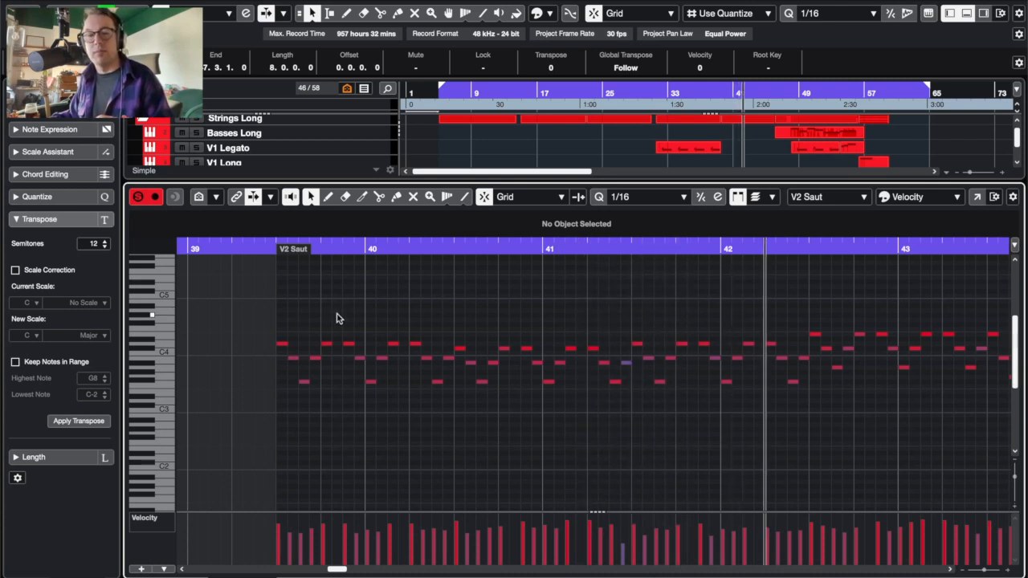
key(f)
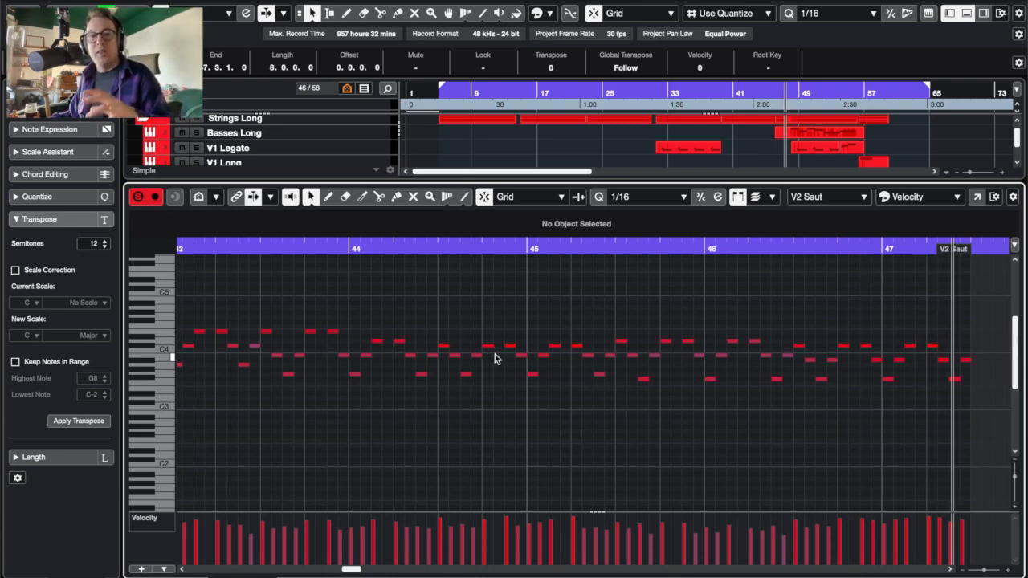
Examine the V2 Saut part's repeating note pattern from bar 39 to 43
scroll(424, 372, left, 10)
scroll(424, 372, left, 3)
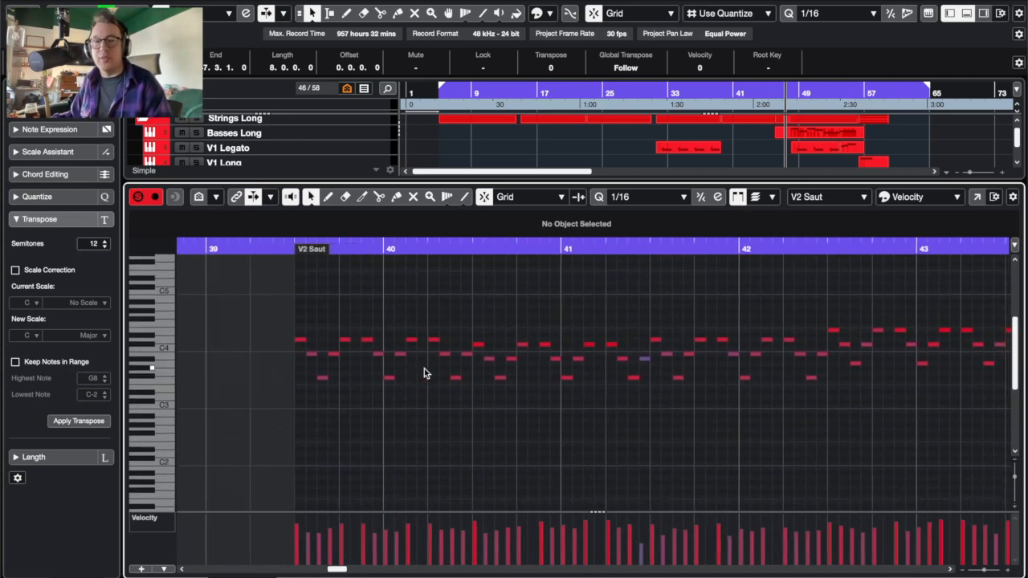
scroll(424, 373, right, 5)
scroll(424, 372, left, 5)
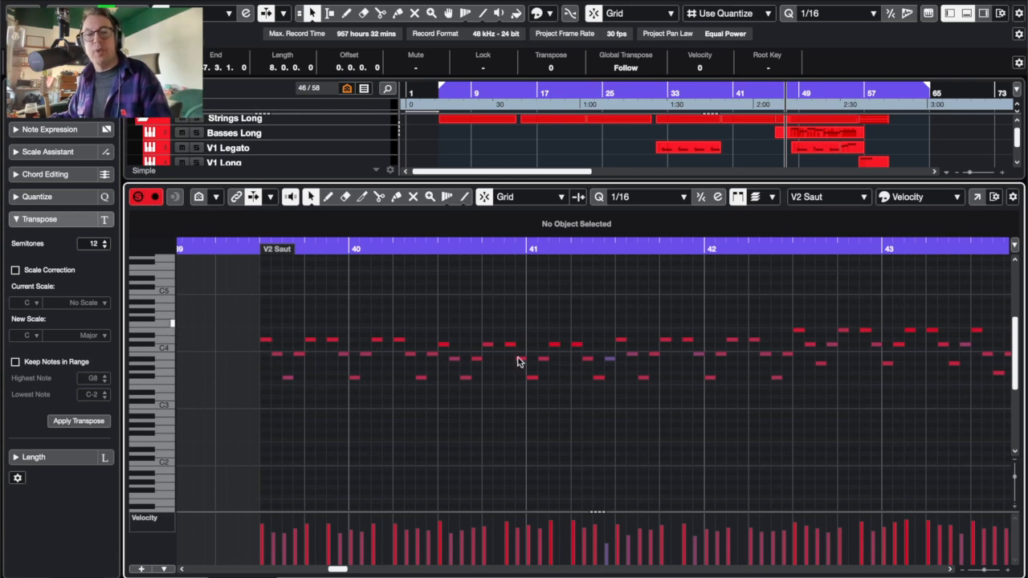
Examine the V2 Saut part's note pattern from bar 39 to its end in bar 47, and close the Key Editor
scroll(551, 371, right, 5)
scroll(553, 375, left, 5)
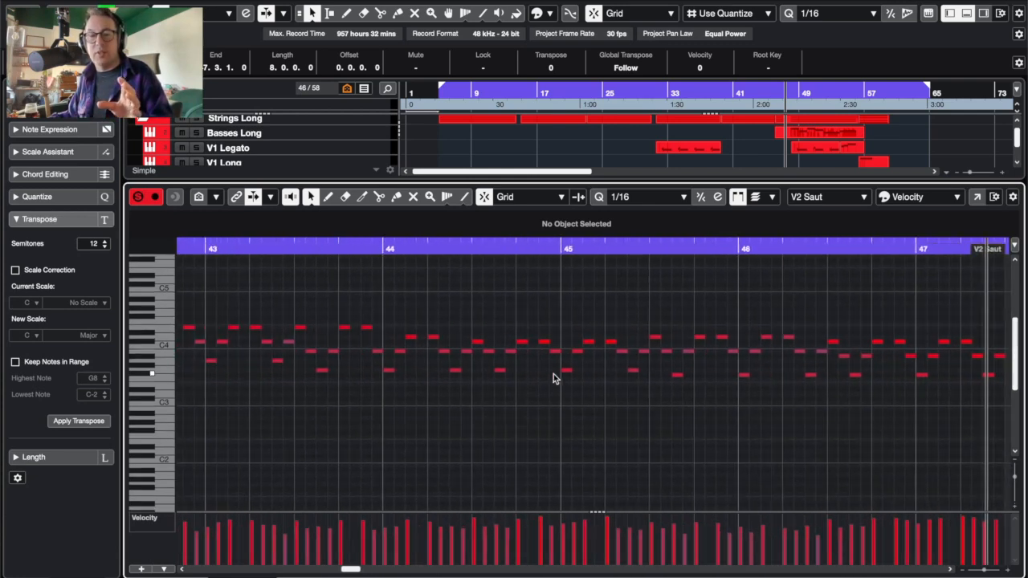
scroll(553, 375, left, 2)
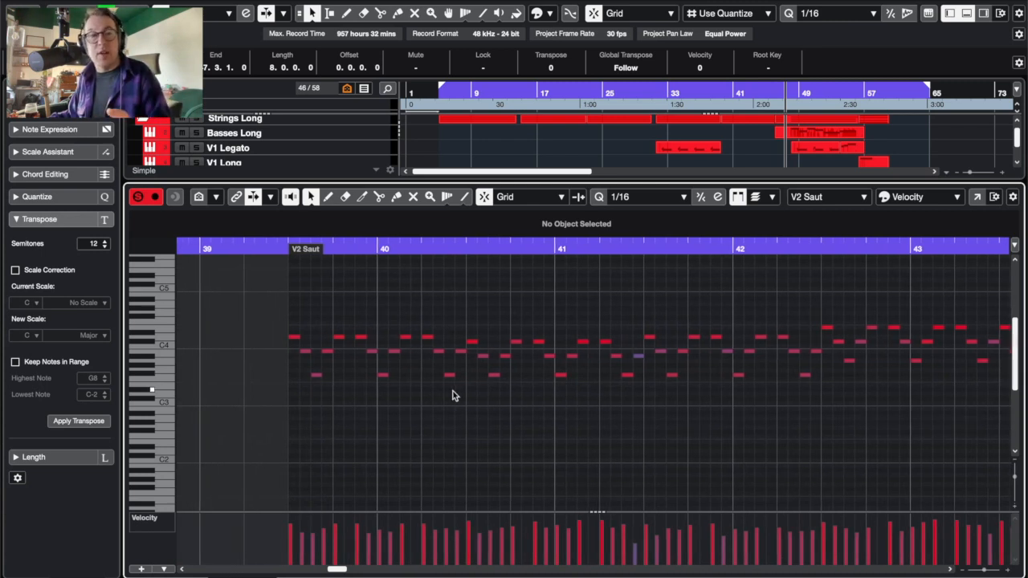
scroll(438, 405, right, 5)
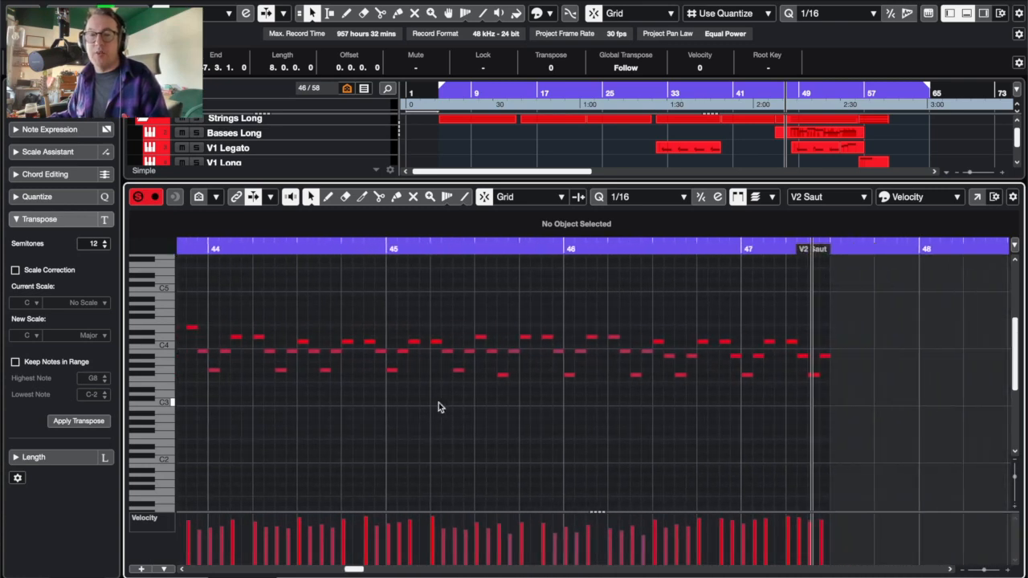
scroll(438, 406, left, 5)
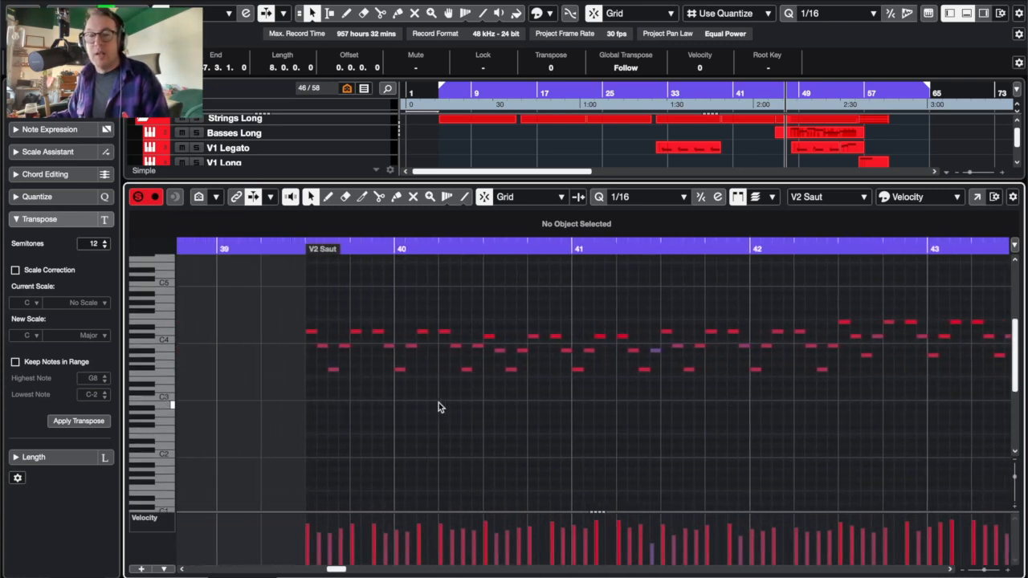
scroll(438, 407, right, 5)
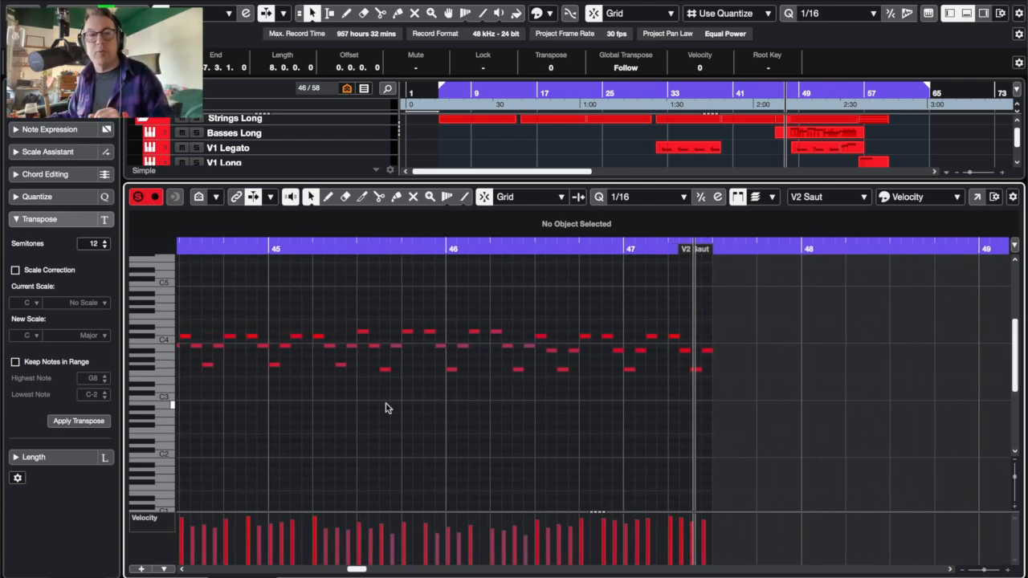
scroll(388, 398, left, 5)
scroll(391, 397, left, 2)
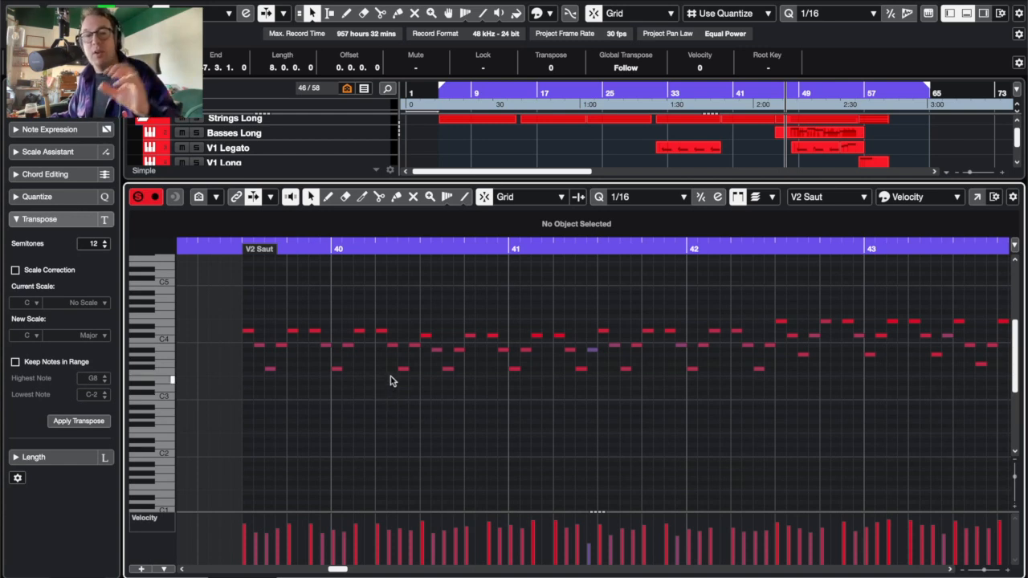
scroll(256, 291, down, 1)
scroll(255, 291, right, 1)
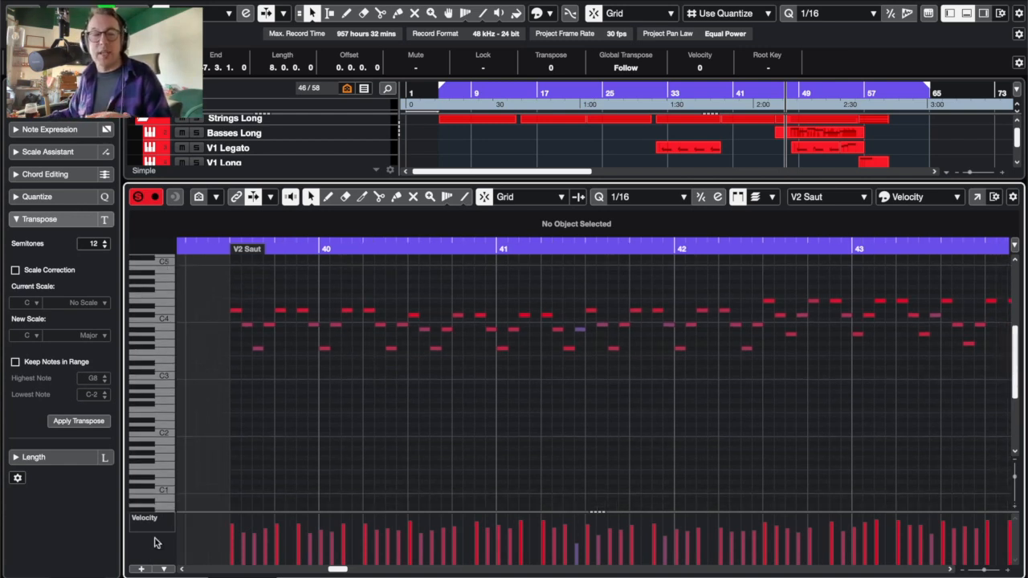
key(Return)
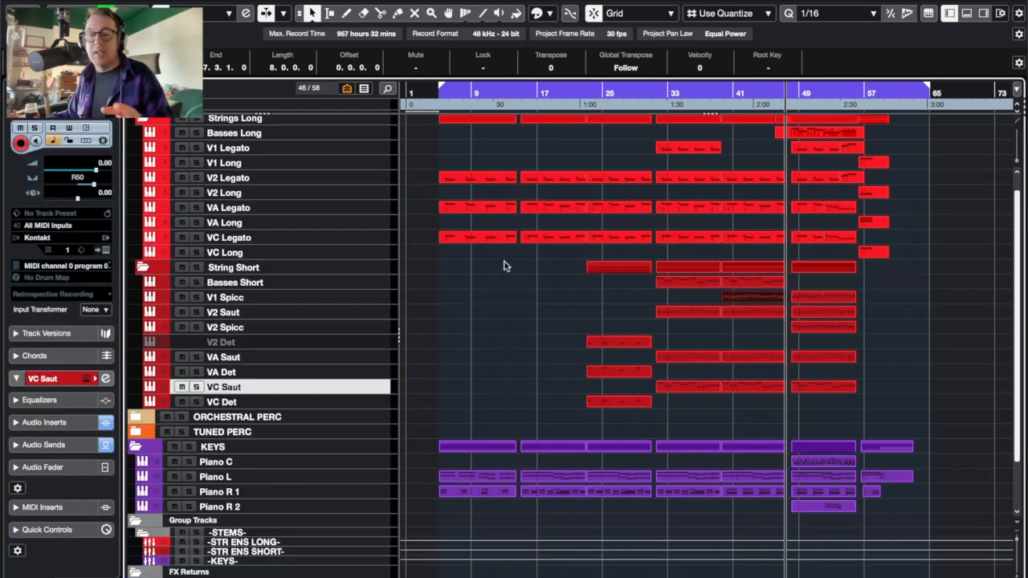
click(731, 492)
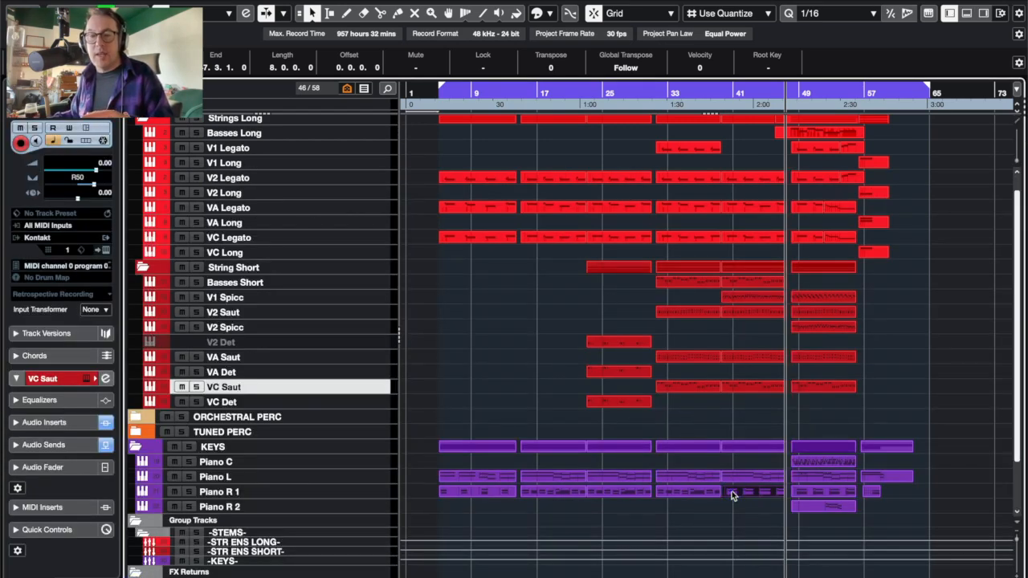
key(Return)
scroll(514, 321, up, 3)
scroll(514, 321, down, 2)
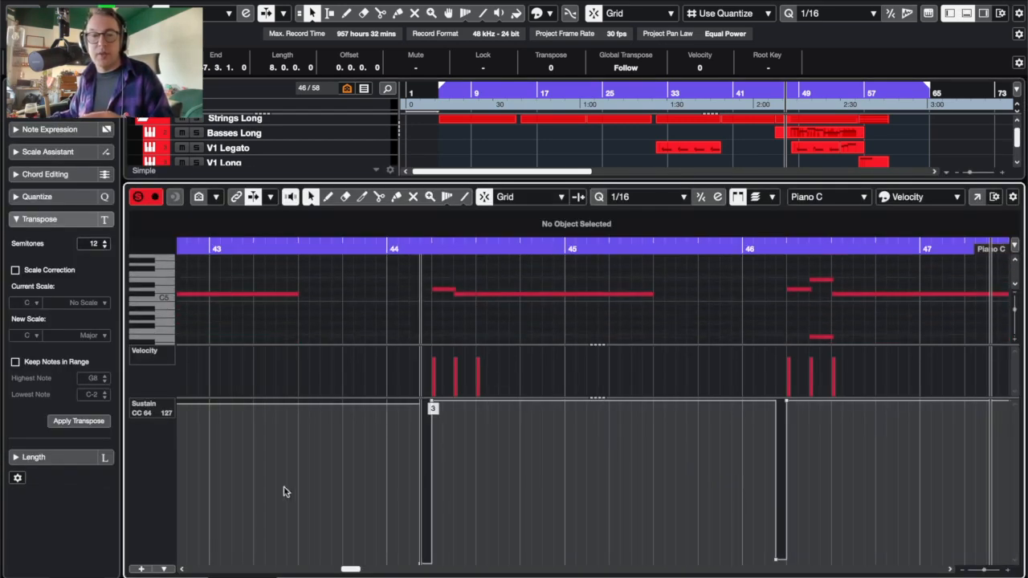
key(Return)
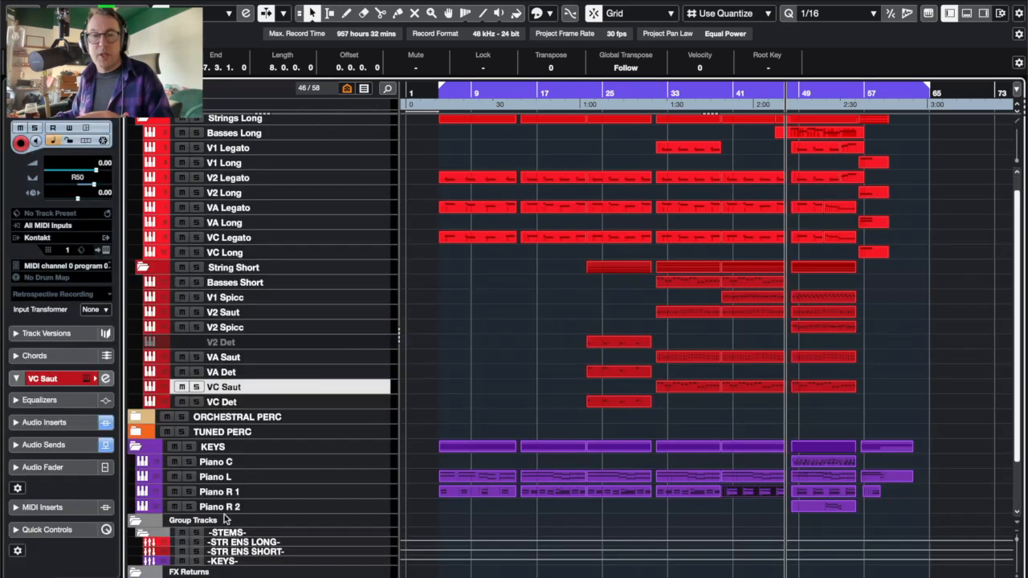
Open the Piano R 1 part starting in bar 39, enlarge its note area, examine the chords from bar 40 to 46, and close the Key Editor
double_click(747, 491)
drag(177, 397, 179, 538)
scroll(458, 283, left, 10)
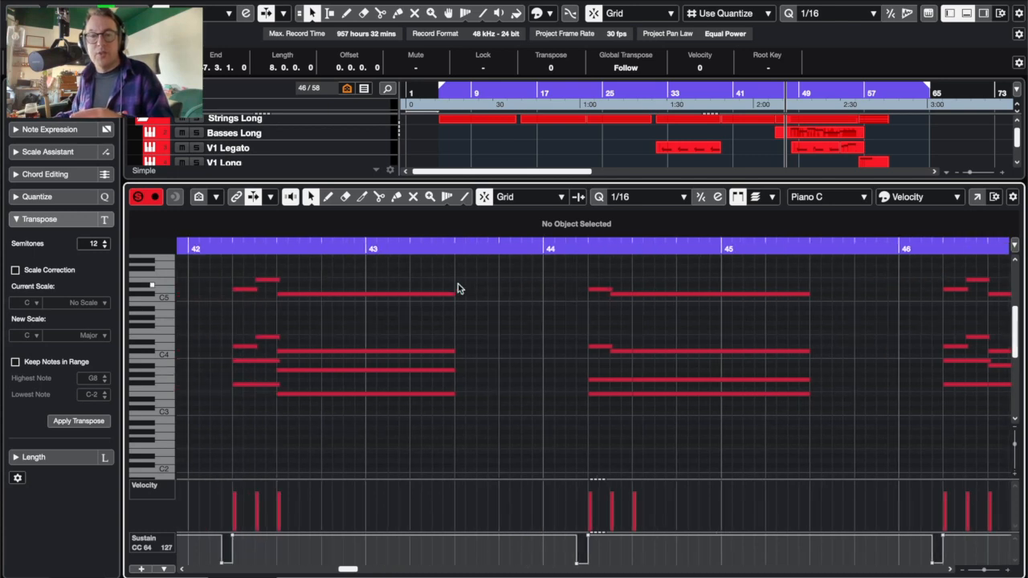
scroll(475, 295, right, 4)
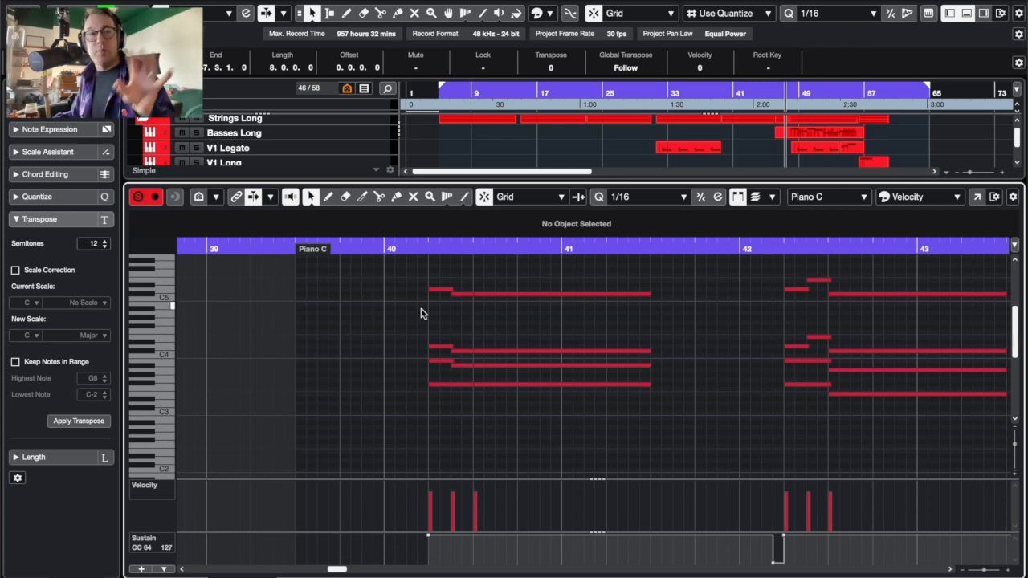
scroll(473, 301, right, 3)
scroll(473, 301, up, 1)
scroll(472, 300, right, 1)
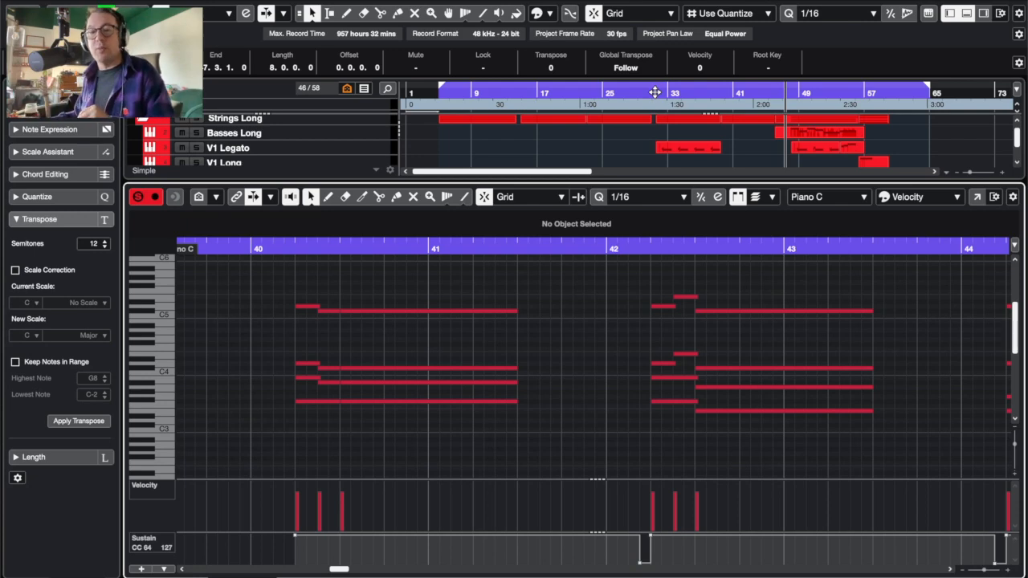
key(alt+super+b)
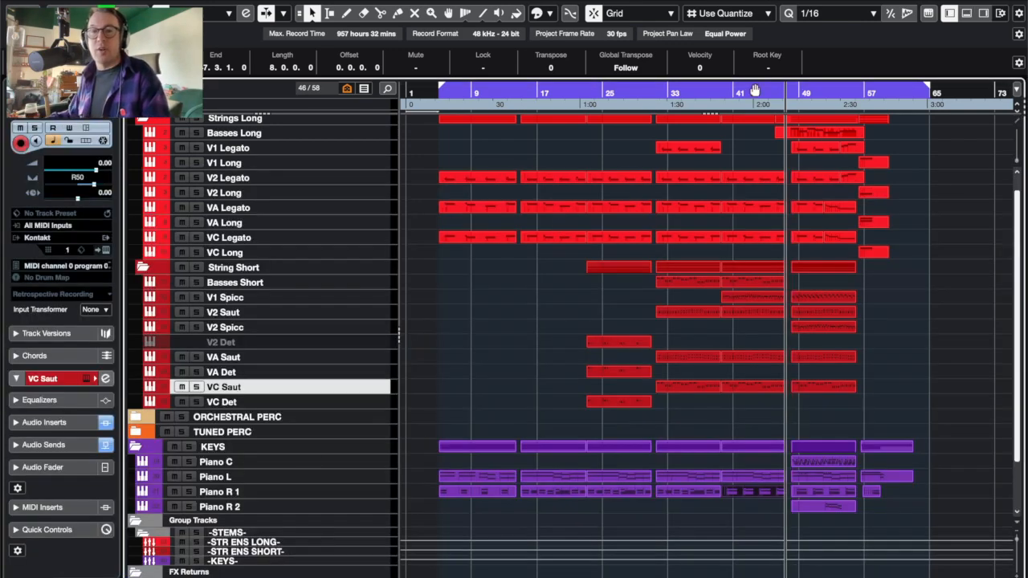
Place the playback cursor in bar 39 and play the full arrangement through to the end of that section around bar 47
click(723, 93)
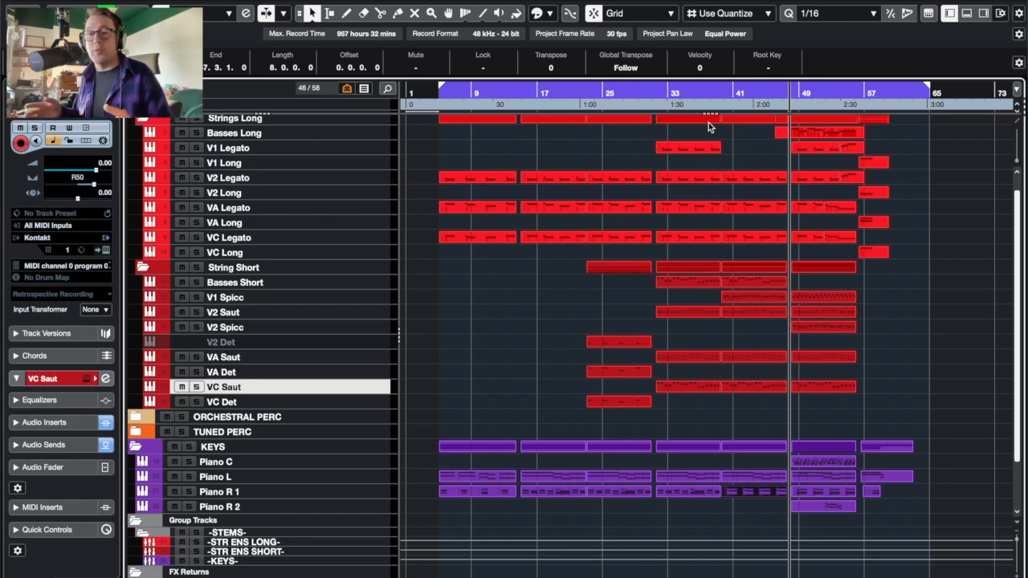
scroll(704, 209, right, 3)
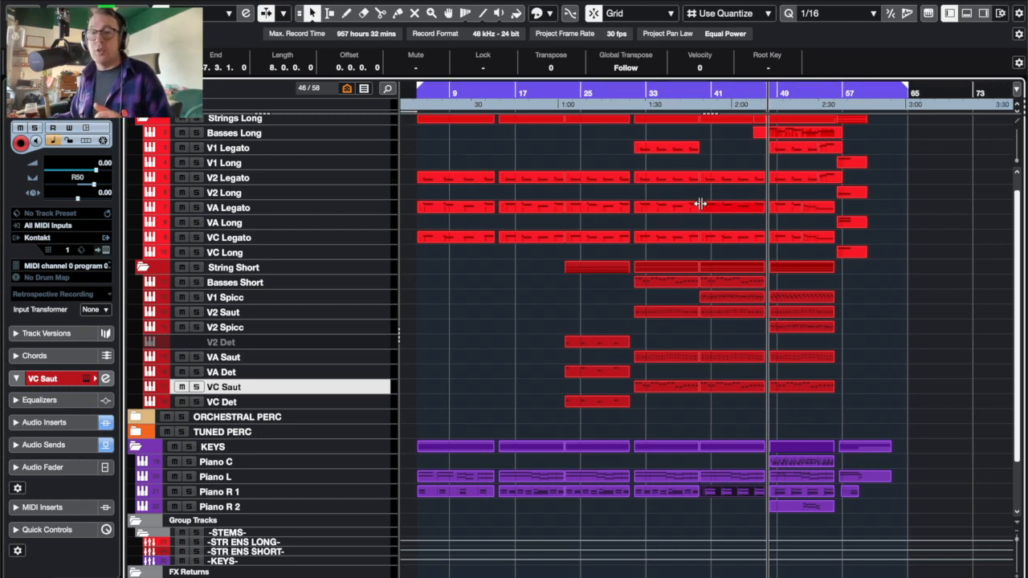
scroll(704, 209, left, 3)
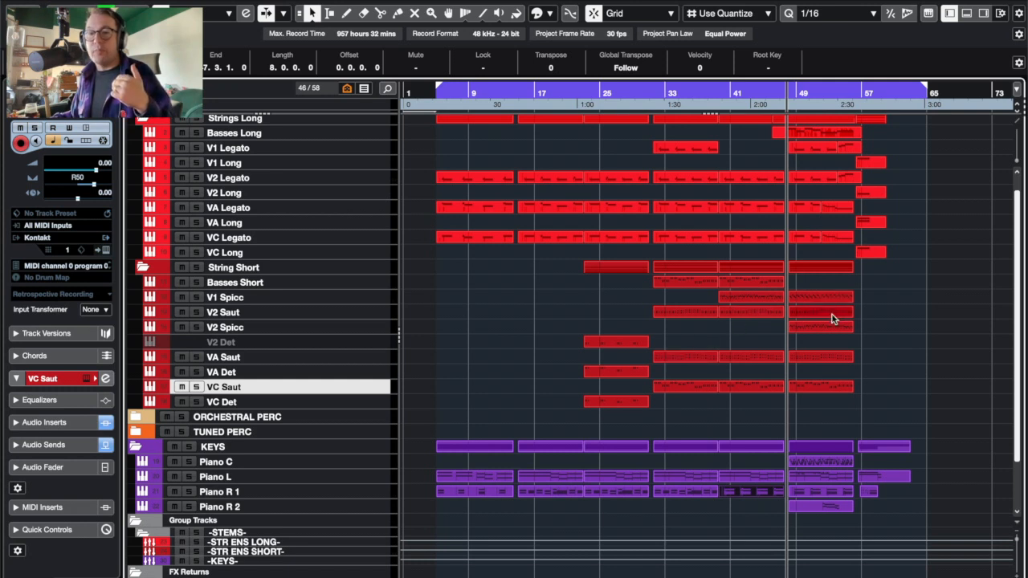
Open the V1 Spicc track's part starting in bar 48, play it from its start to about bar 50, and close the Key Editor
click(826, 300)
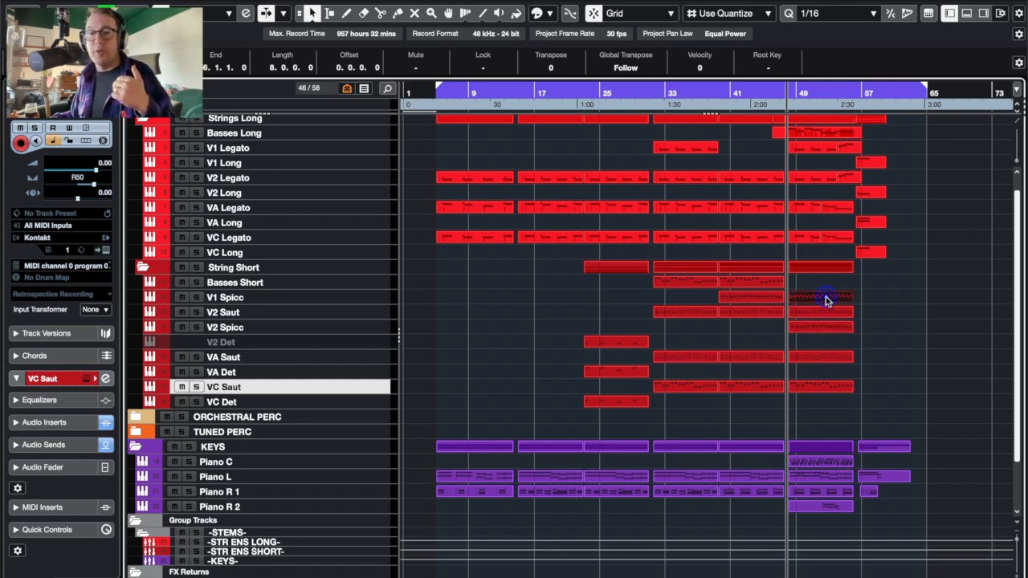
double_click(826, 300)
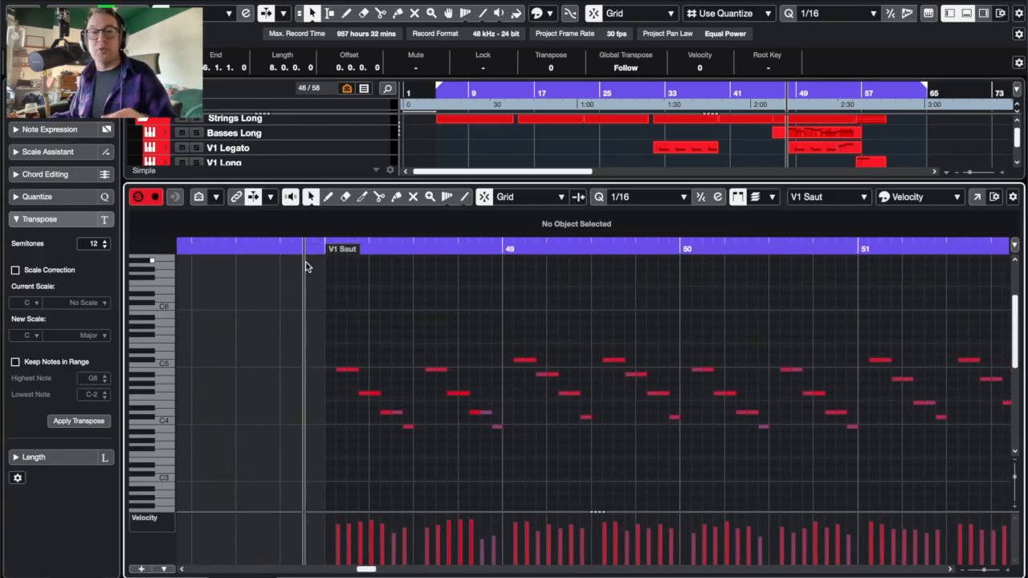
click(320, 249)
key(space)
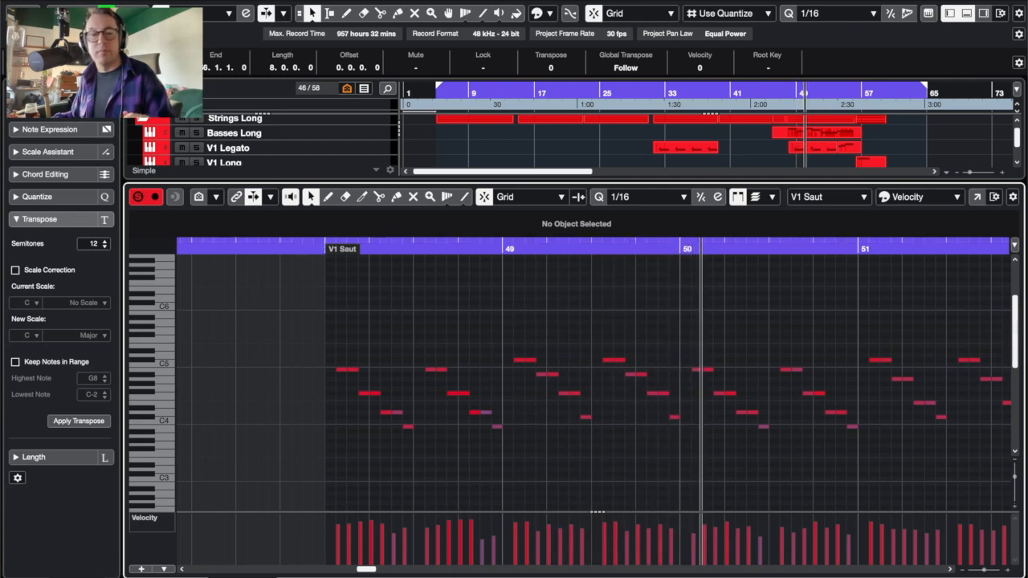
key(Return)
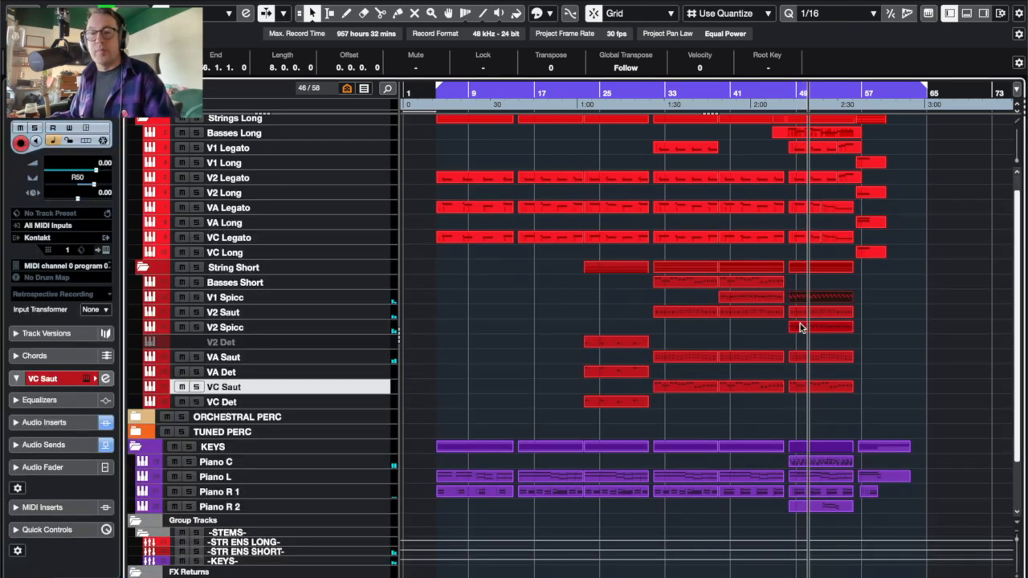
Select the short string parts starting in bar 48, from V1 Spicc to VC Saut, and open them together in the Key Editor
scroll(800, 327, down, 1)
drag(858, 271, 806, 390)
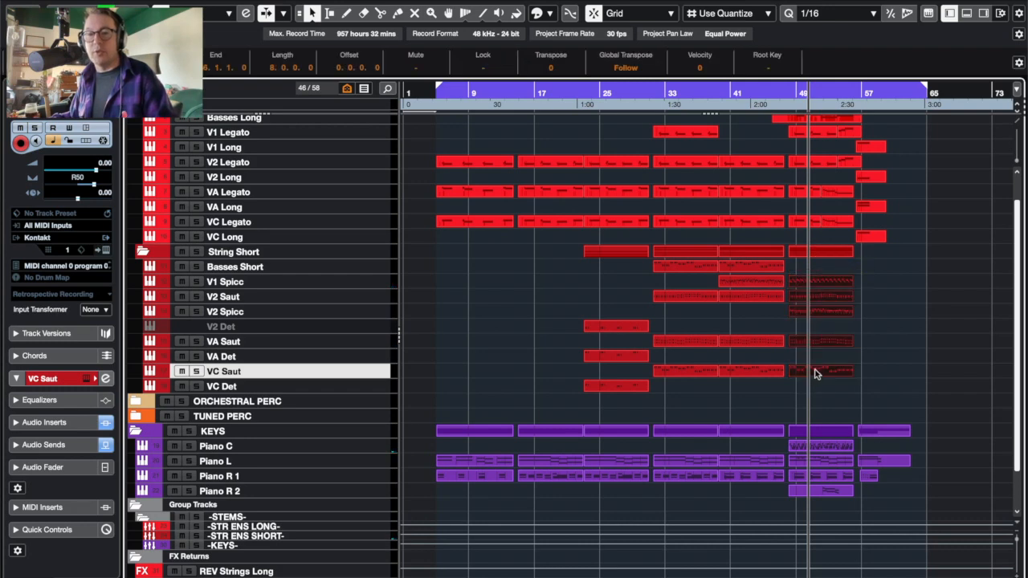
double_click(816, 373)
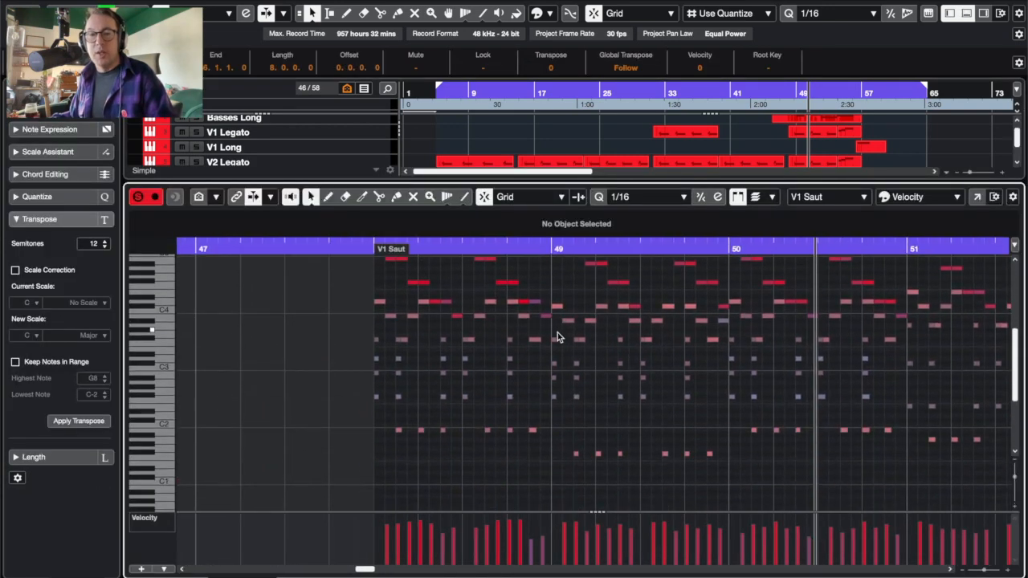
scroll(558, 337, up, 1)
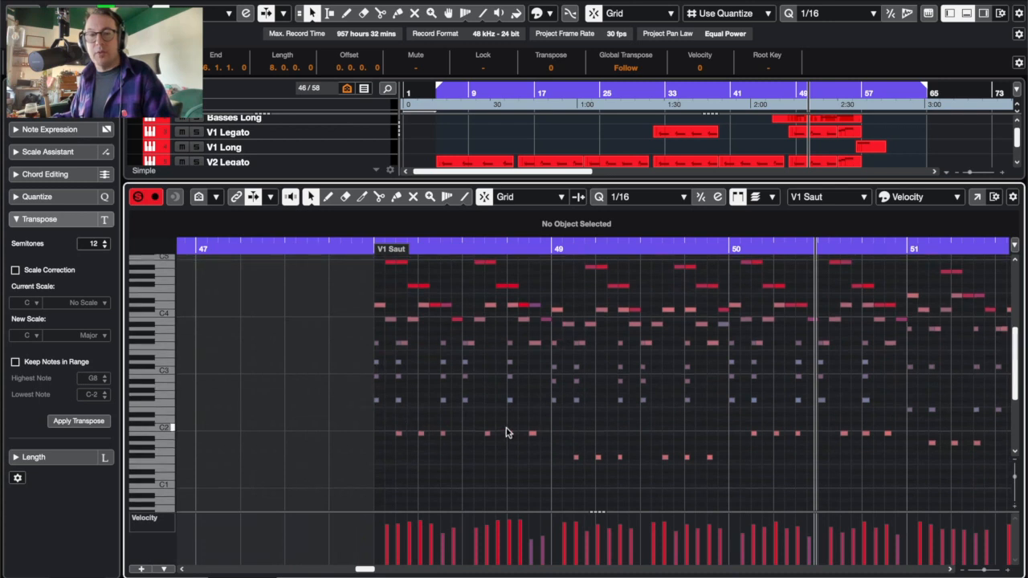
scroll(421, 367, up, 3)
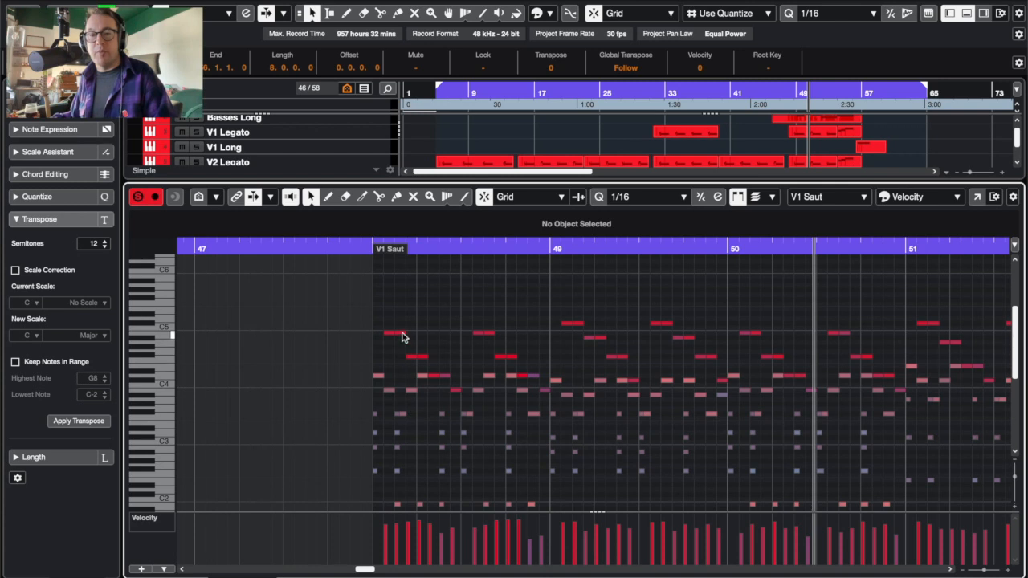
Place the playback cursor at the start of the combined short string parts in bar 48, and play them through to the end of bar 55
click(371, 249)
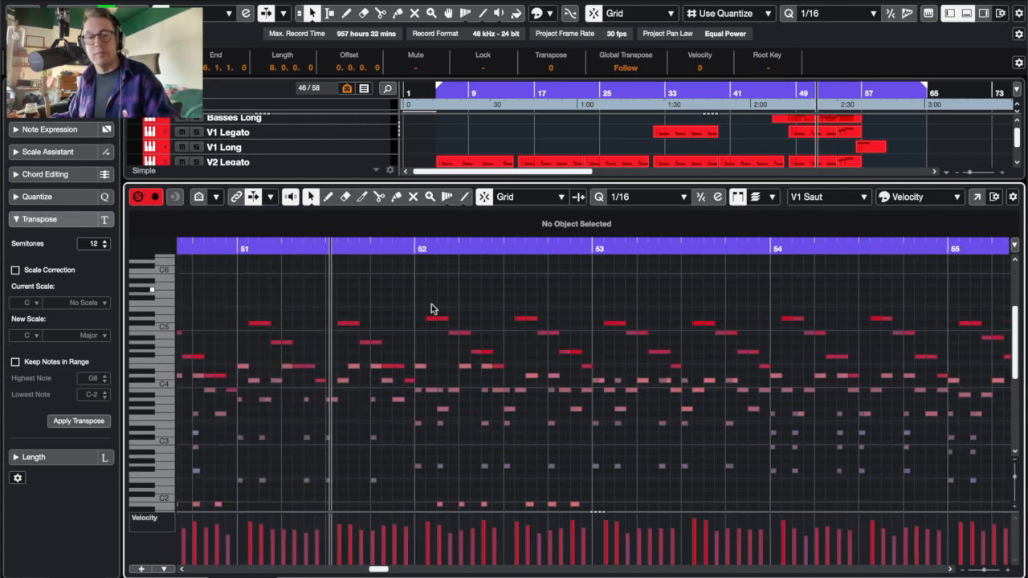
scroll(474, 320, down, 5)
scroll(474, 320, up, 4)
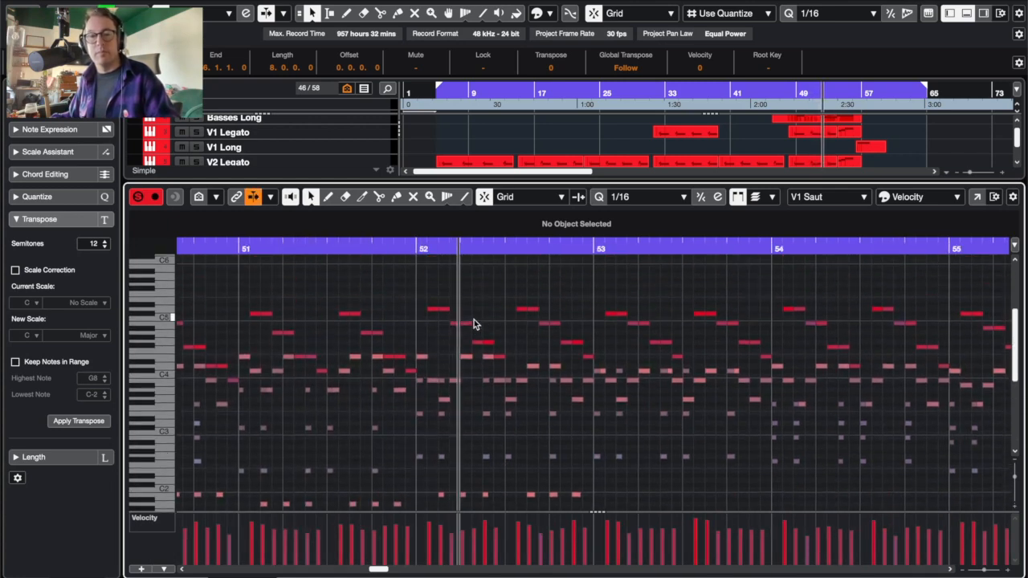
scroll(474, 320, right, 1)
scroll(477, 320, left, 4)
scroll(478, 320, down, 1)
scroll(479, 324, right, 5)
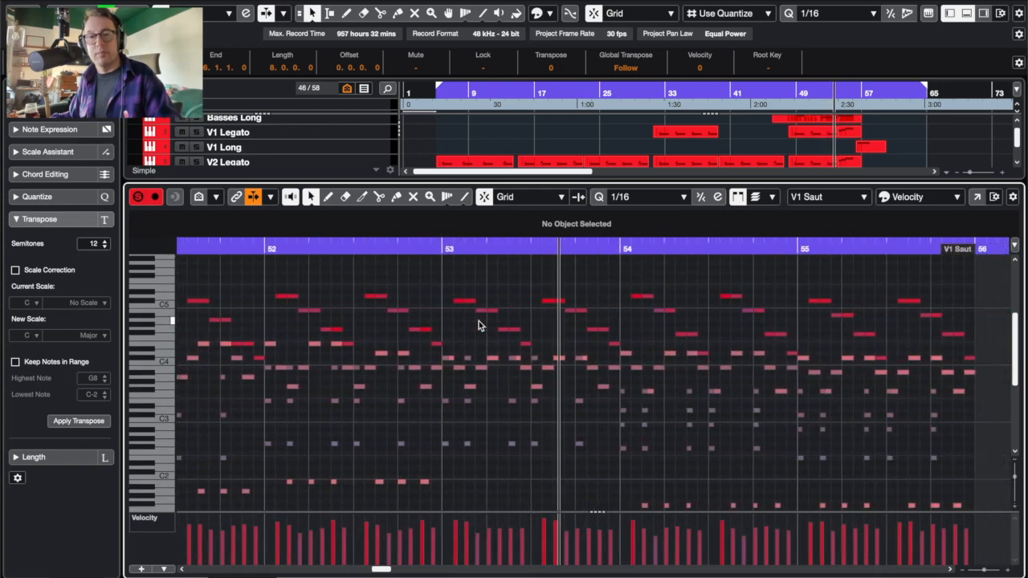
scroll(479, 322, right, 2)
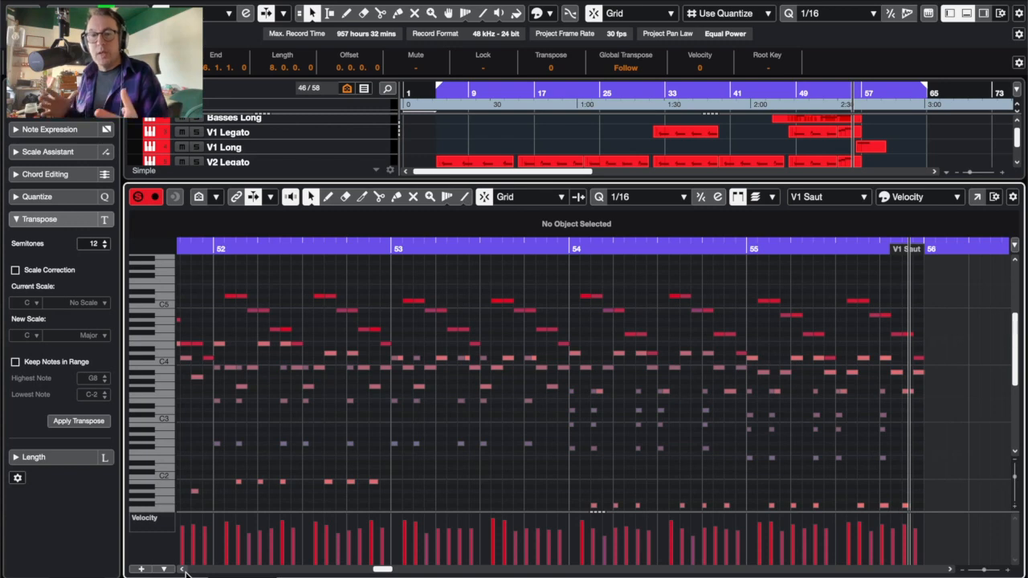
Examine how the short string parts' note patterns layer together from bar 48 to 55
scroll(185, 574, left, 8)
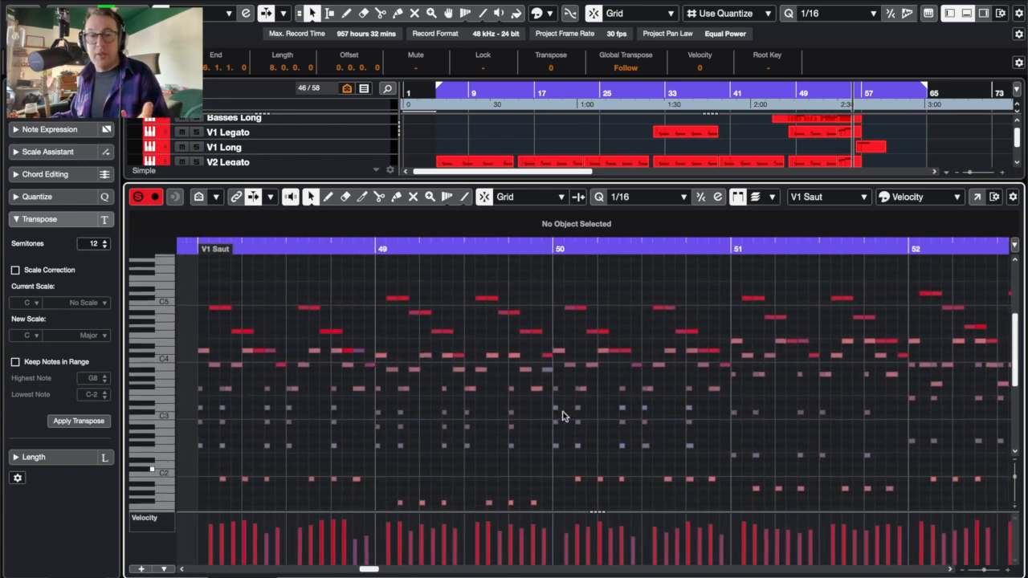
scroll(593, 387, right, 8)
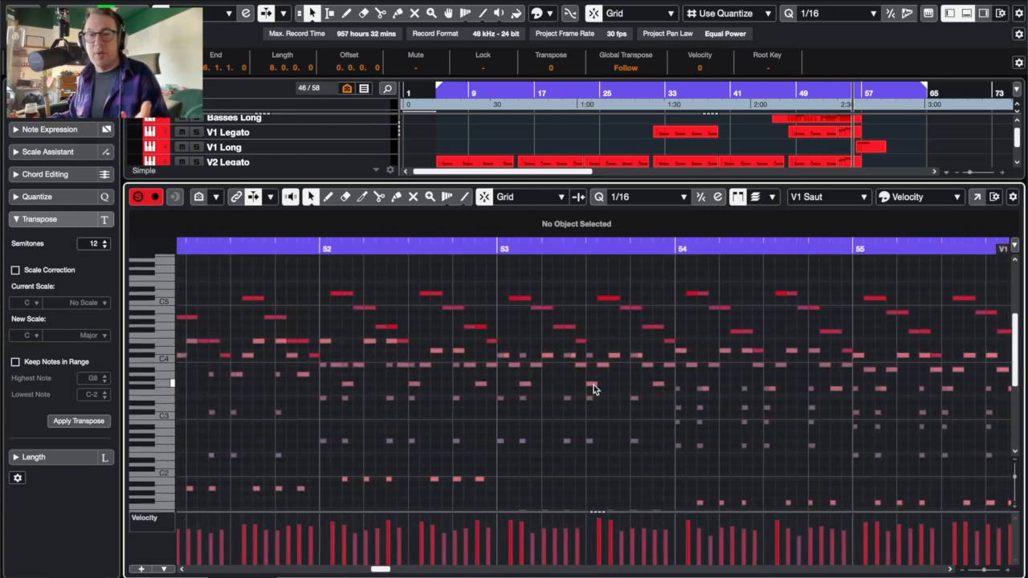
scroll(594, 385, left, 2)
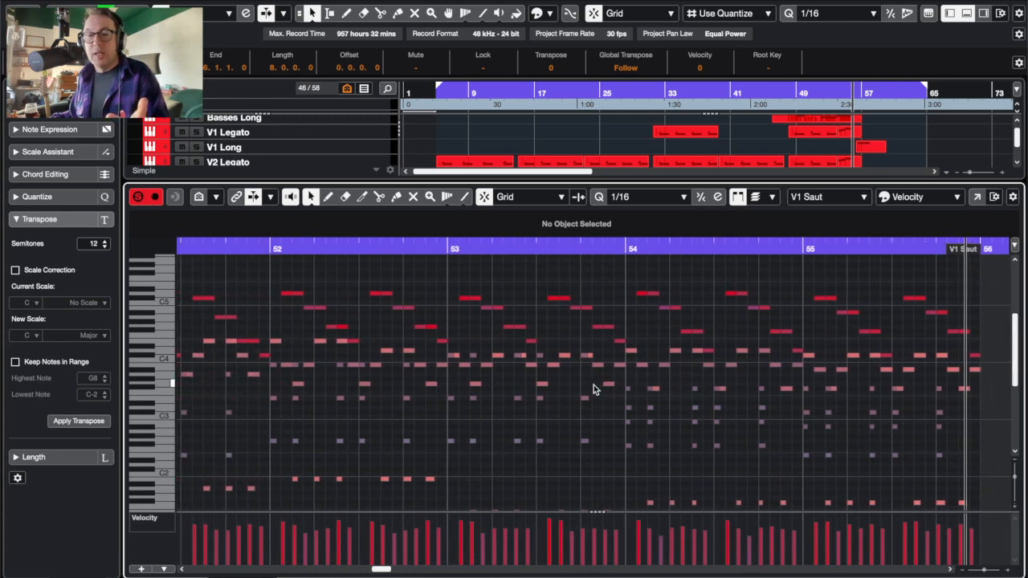
scroll(594, 385, left, 3)
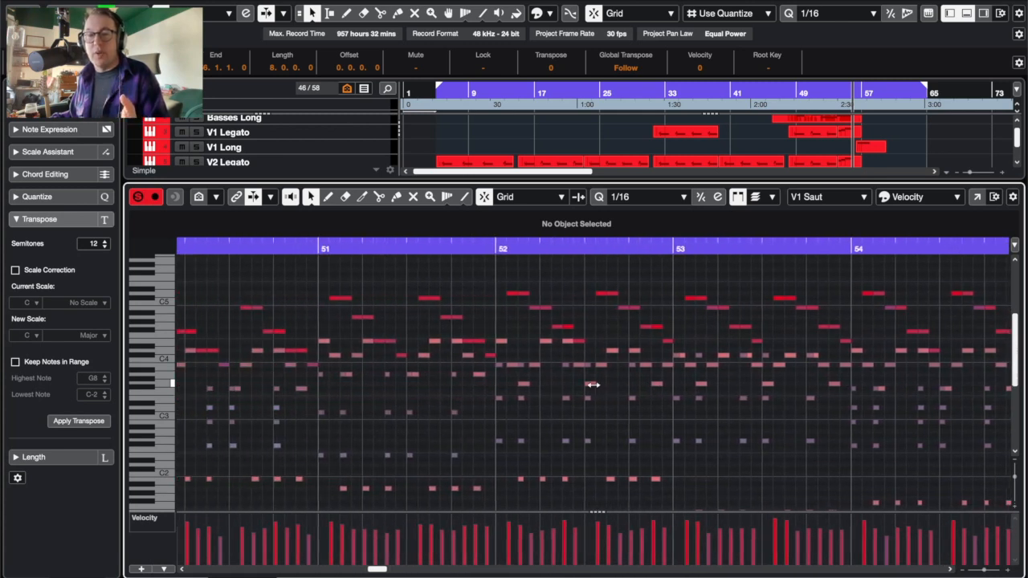
scroll(594, 385, left, 1)
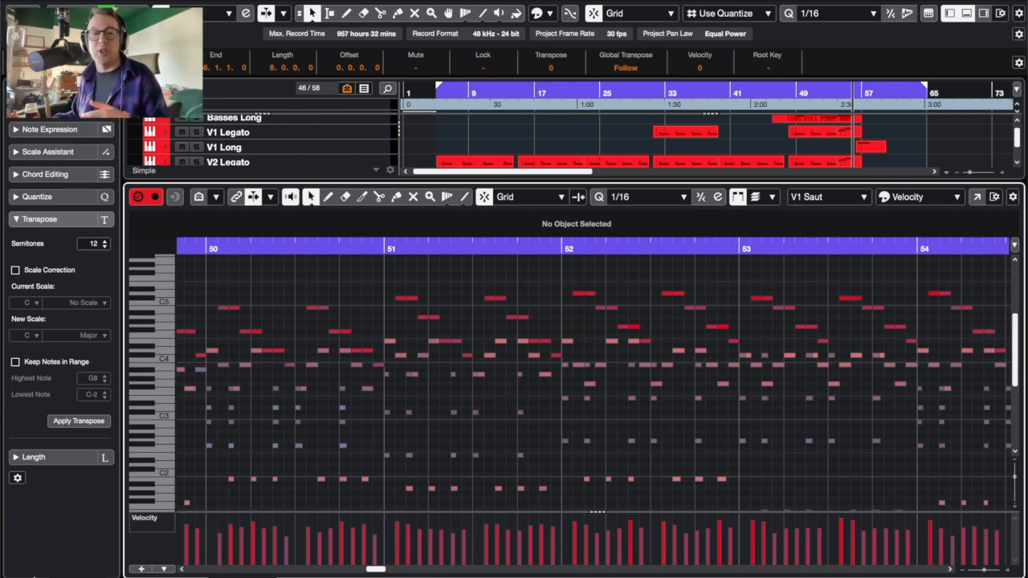
Select the long string parts around bars 48 to 58, from Basses Long to VC Long, and open them together in the Key Editor
key(Return)
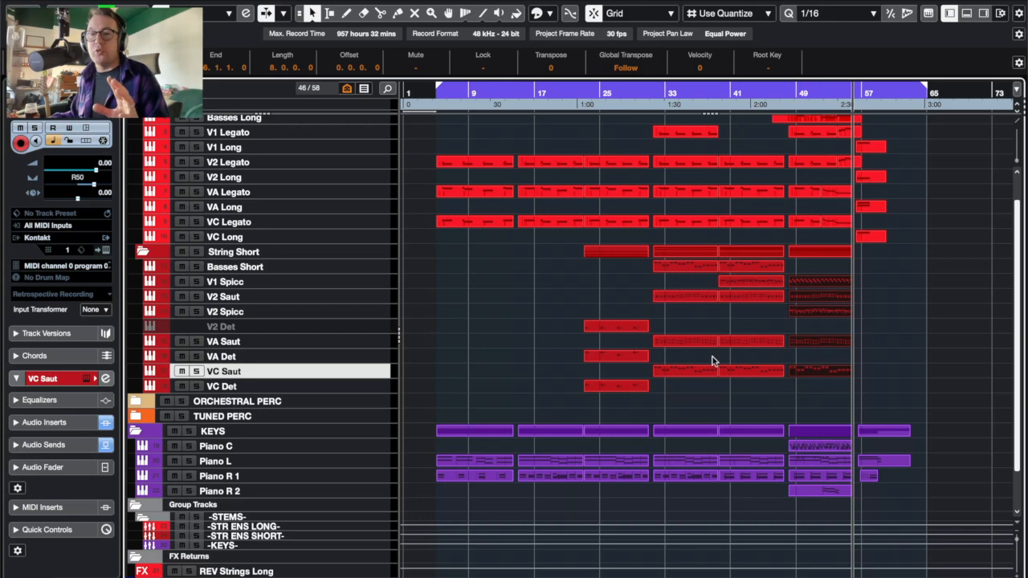
scroll(789, 363, up, 2)
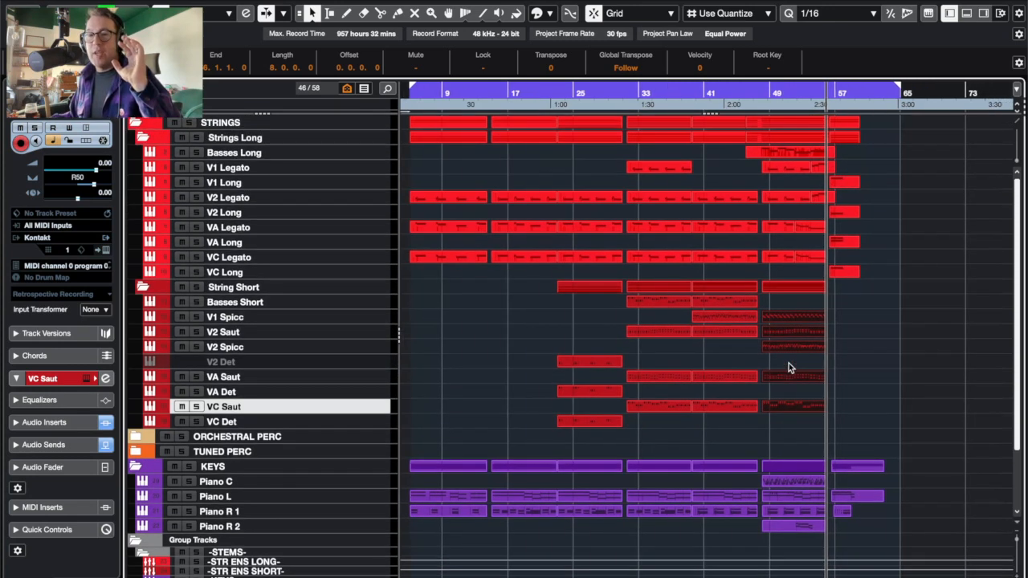
scroll(789, 363, right, 3)
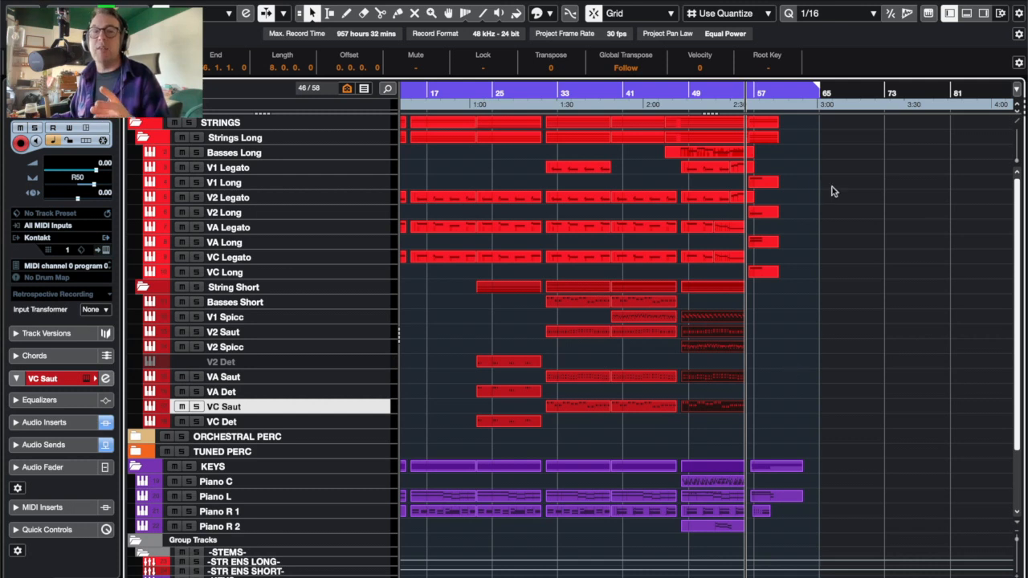
drag(809, 152, 689, 281)
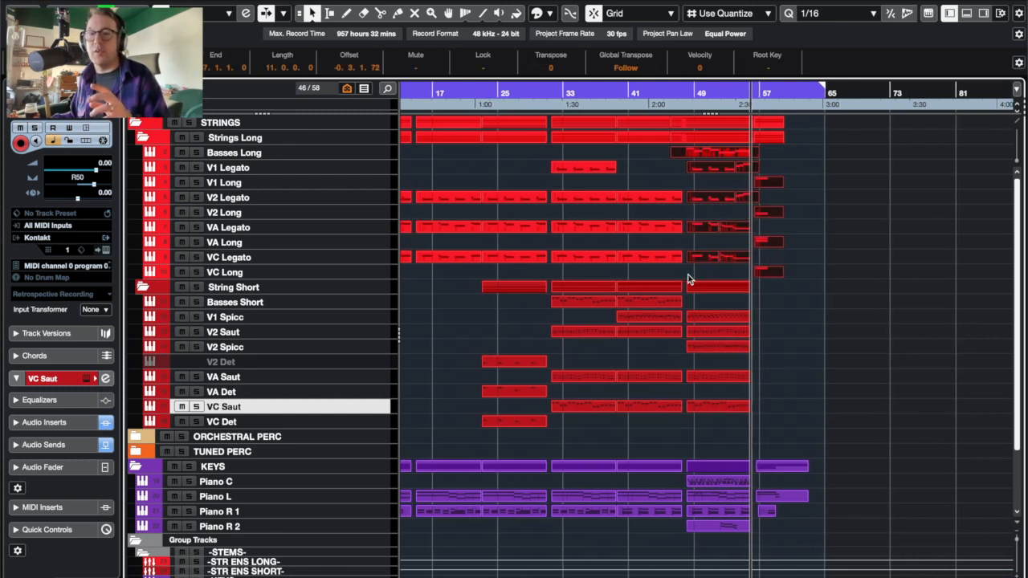
double_click(708, 155)
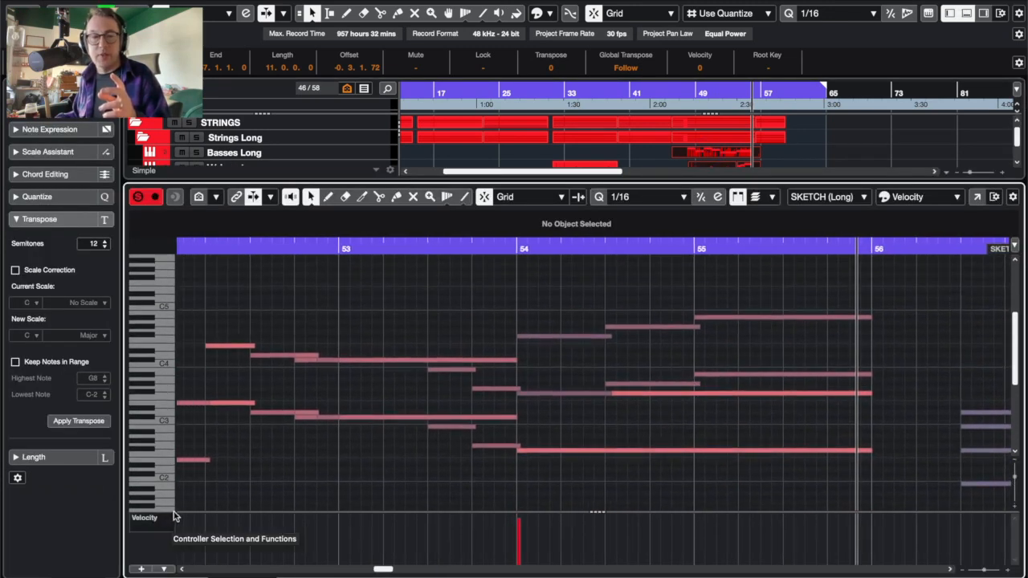
Examine how the long string harmonies and the sustained bass line fit together from bar 48 to bar 56
drag(180, 514, 180, 534)
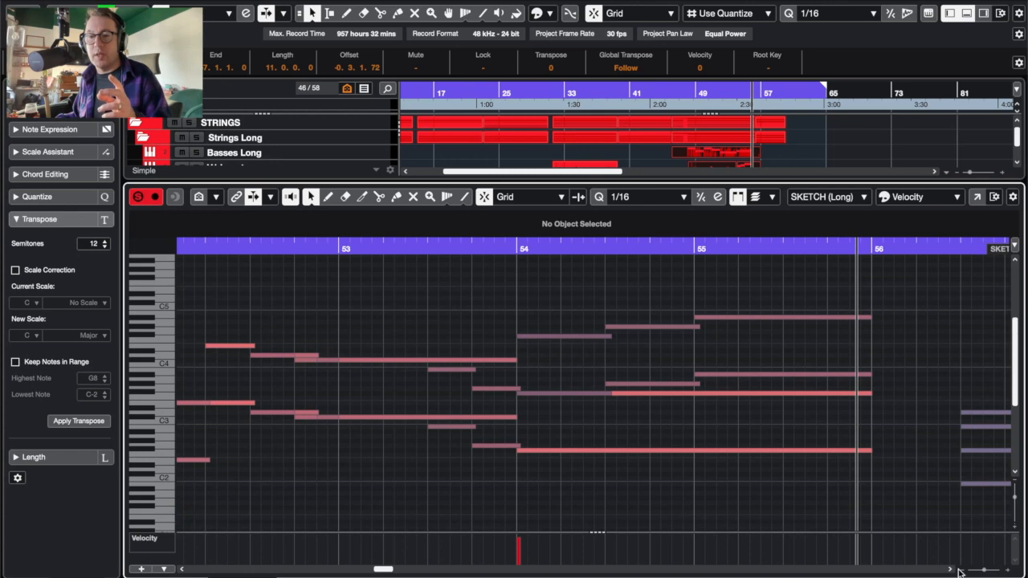
click(963, 570)
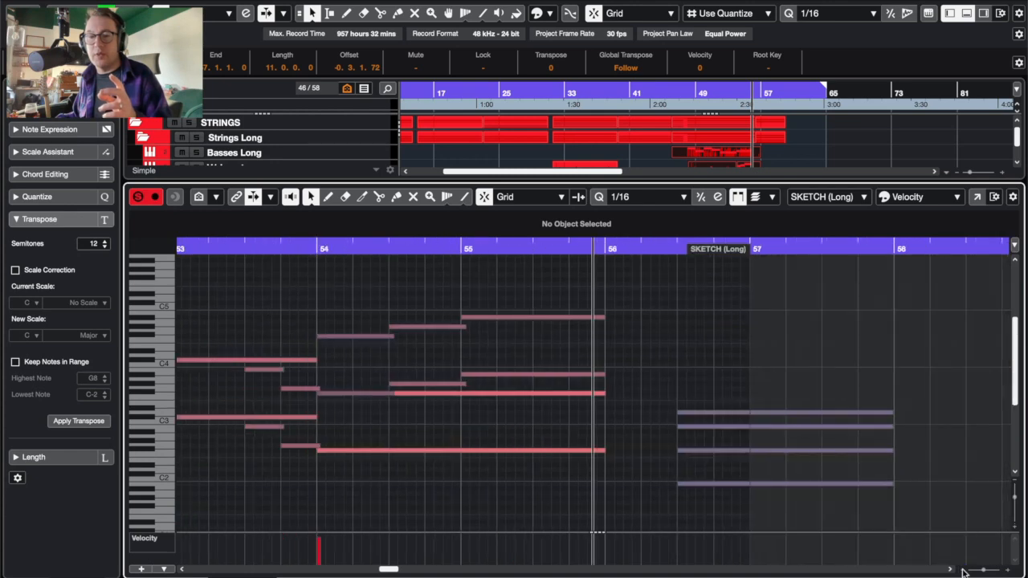
click(1015, 486)
scroll(707, 460, left, 10)
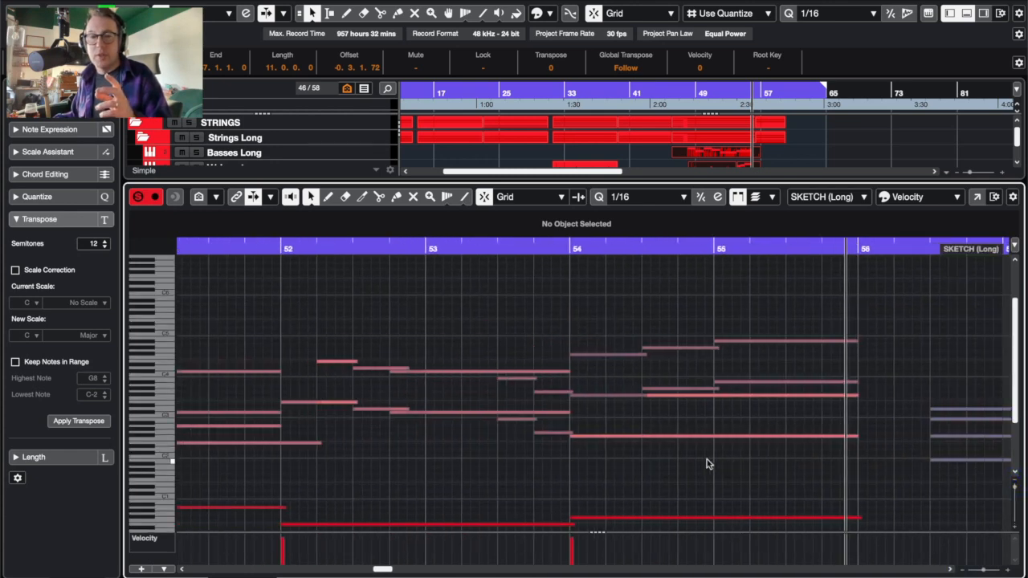
scroll(708, 463, left, 5)
scroll(708, 463, right, 3)
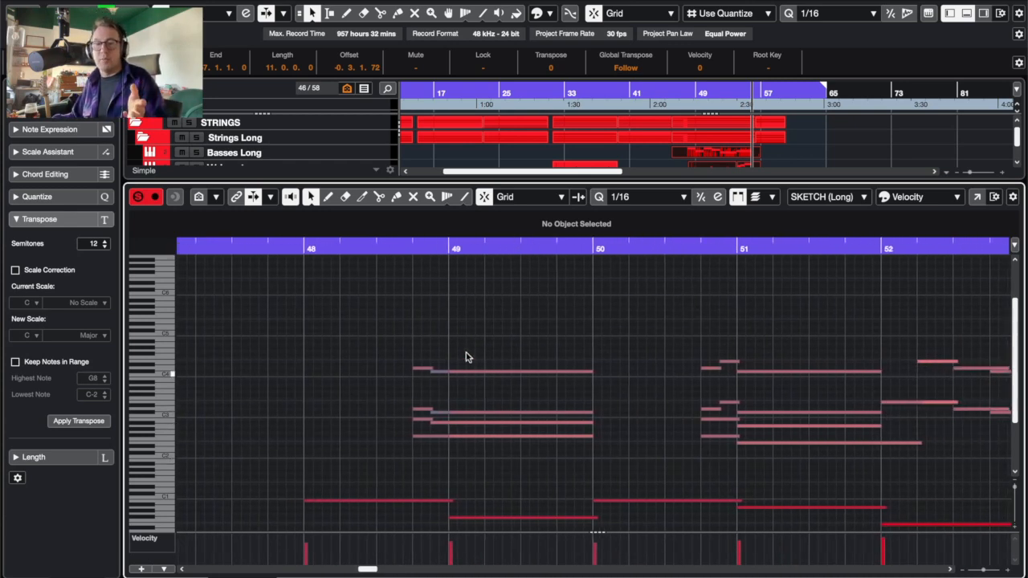
scroll(515, 372, down, 2)
scroll(515, 372, down, 1)
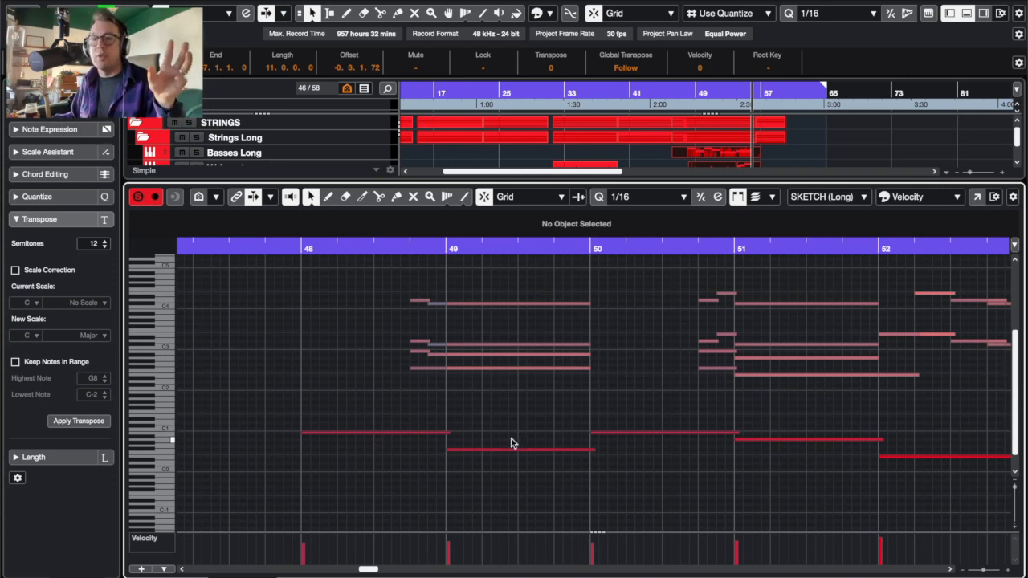
scroll(513, 440, up, 1)
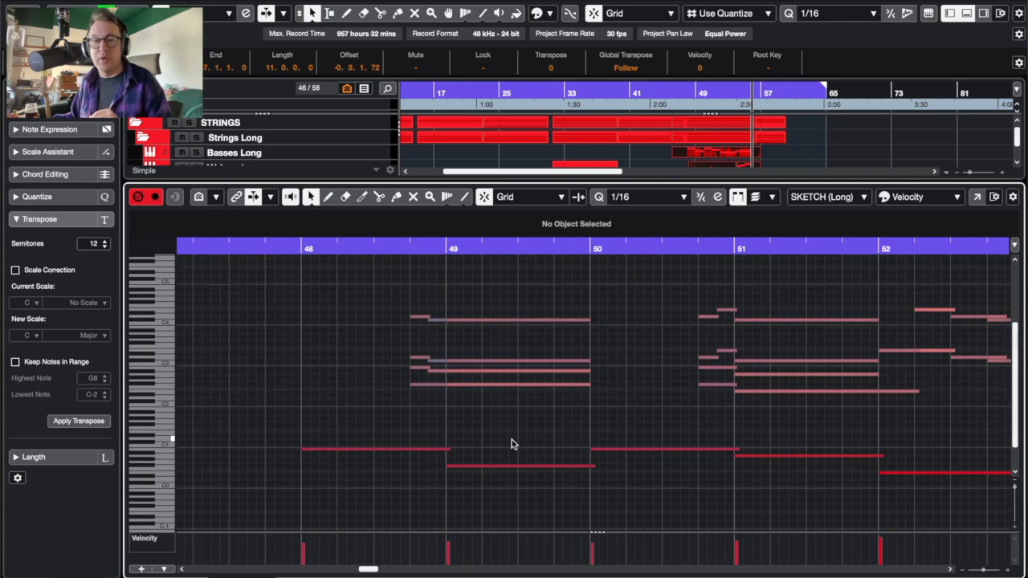
scroll(493, 376, right, 5)
scroll(494, 378, right, 3)
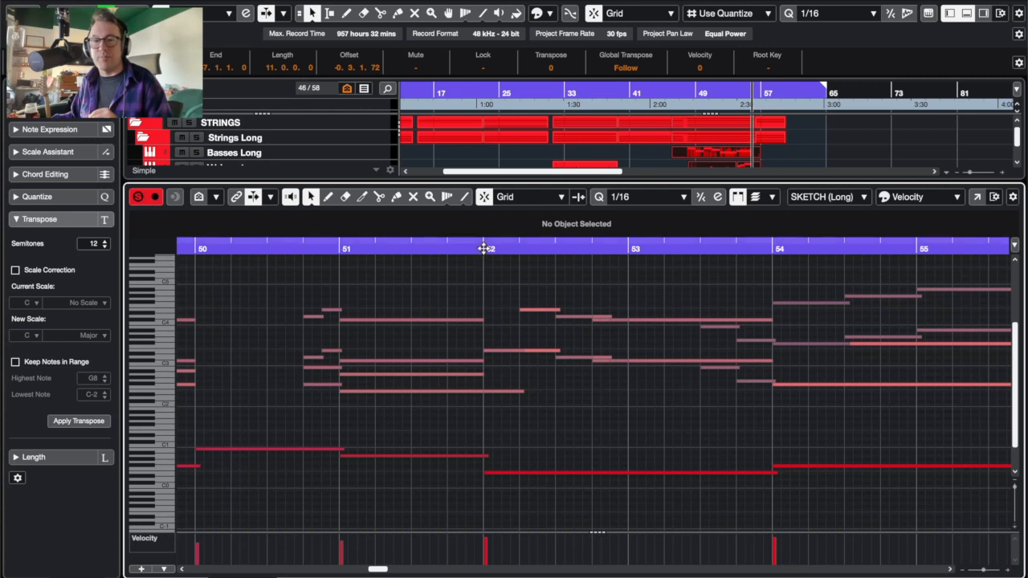
scroll(540, 356, right, 4)
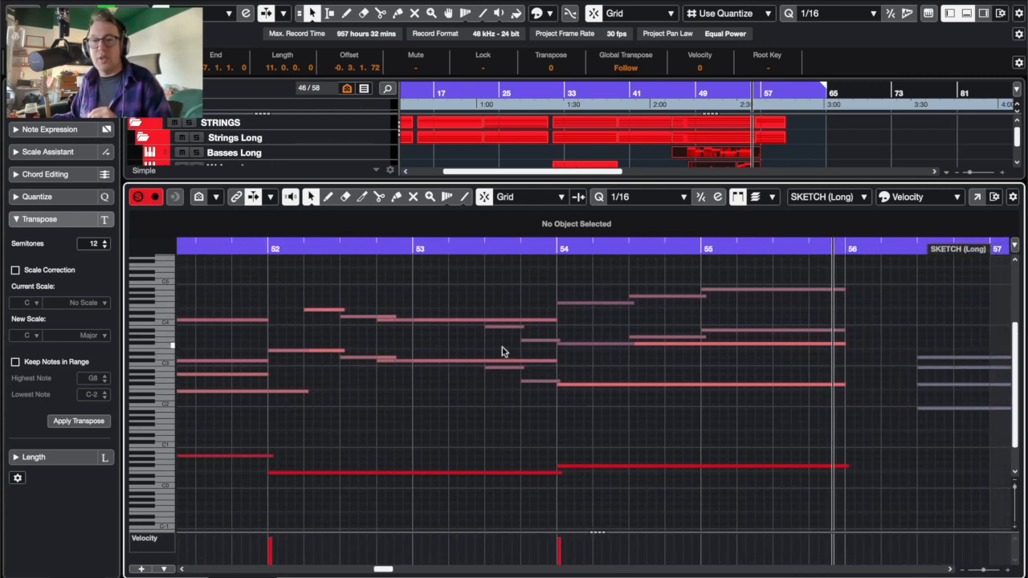
scroll(521, 347, right, 2)
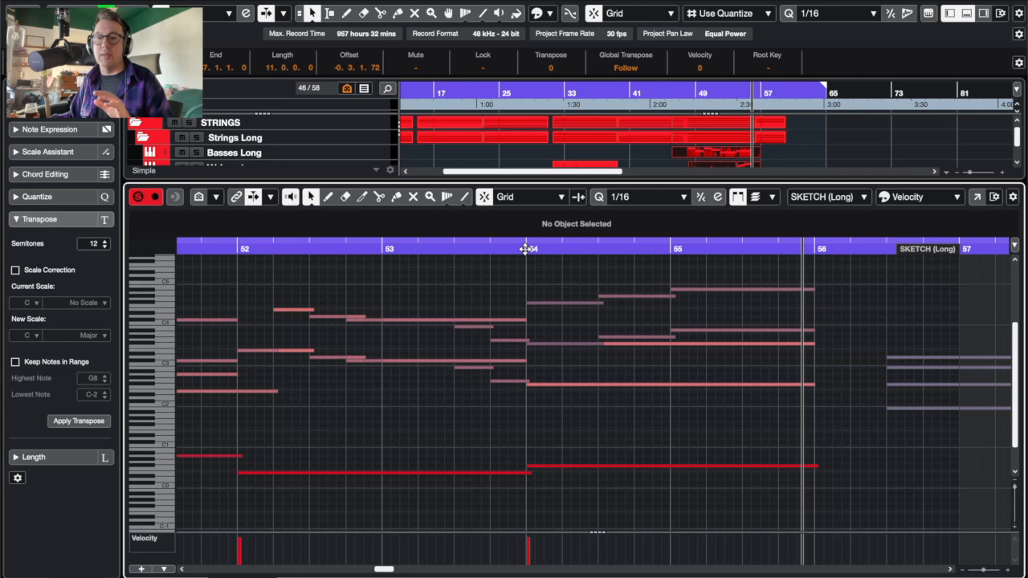
Place the playback cursor at bar 54 and compare the long string notes there with the phrases from bar 48 onward
click(526, 249)
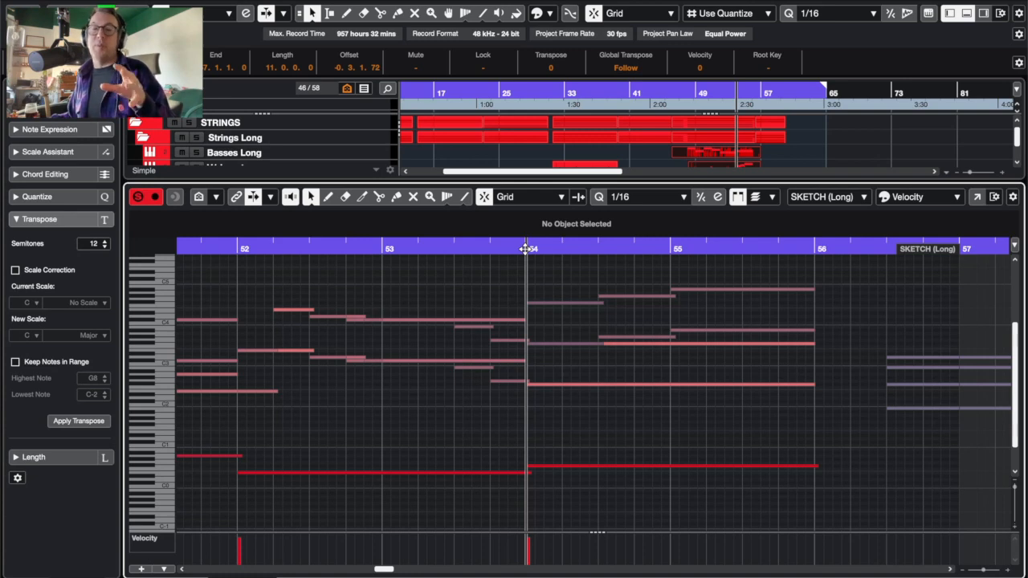
scroll(424, 265, left, 10)
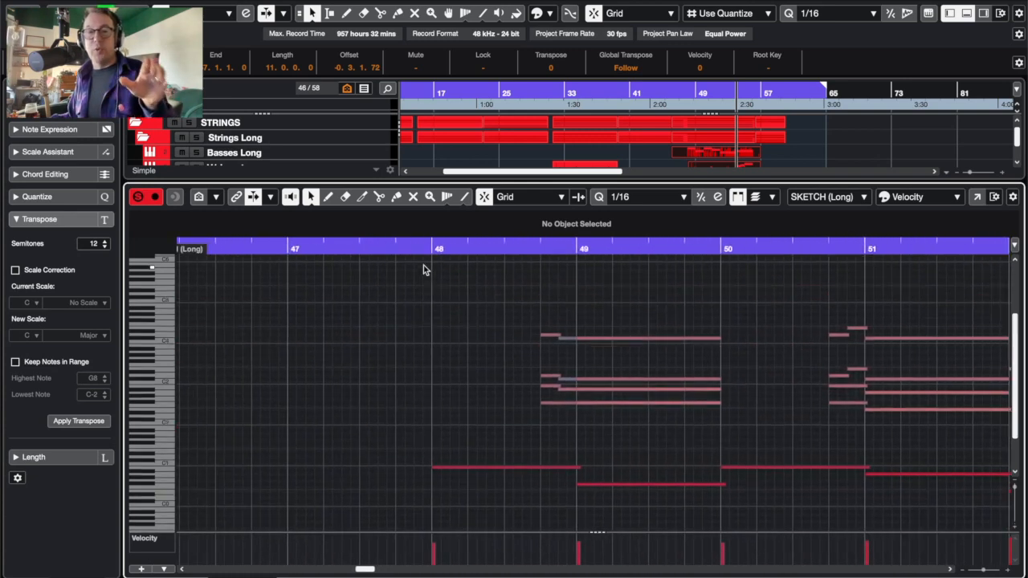
scroll(511, 325, right, 5)
scroll(504, 323, right, 2)
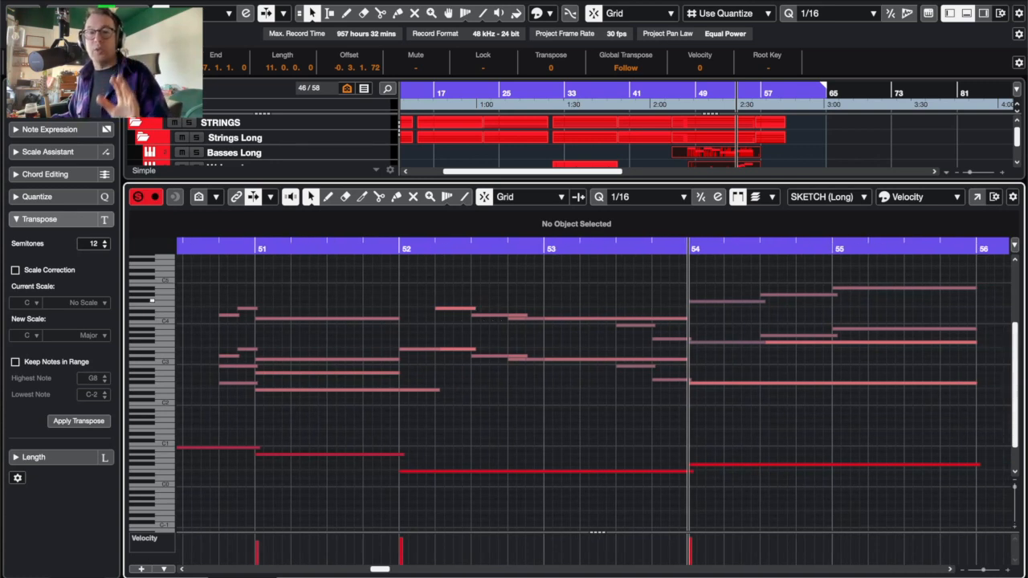
Play the long string parts from bar 48 through the end of bar 55, and close the Key Editor
scroll(487, 303, left, 8)
click(515, 252)
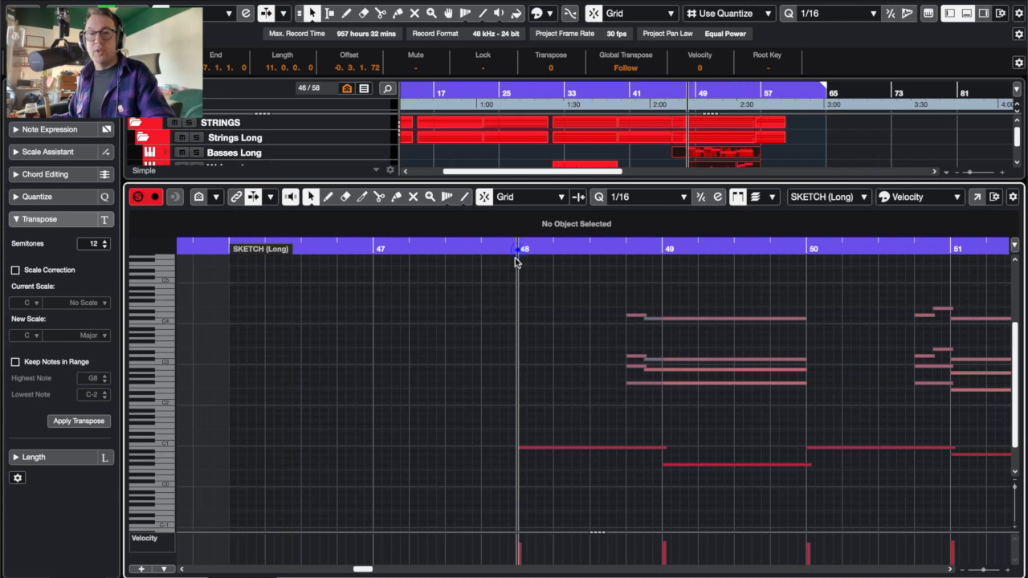
key(space)
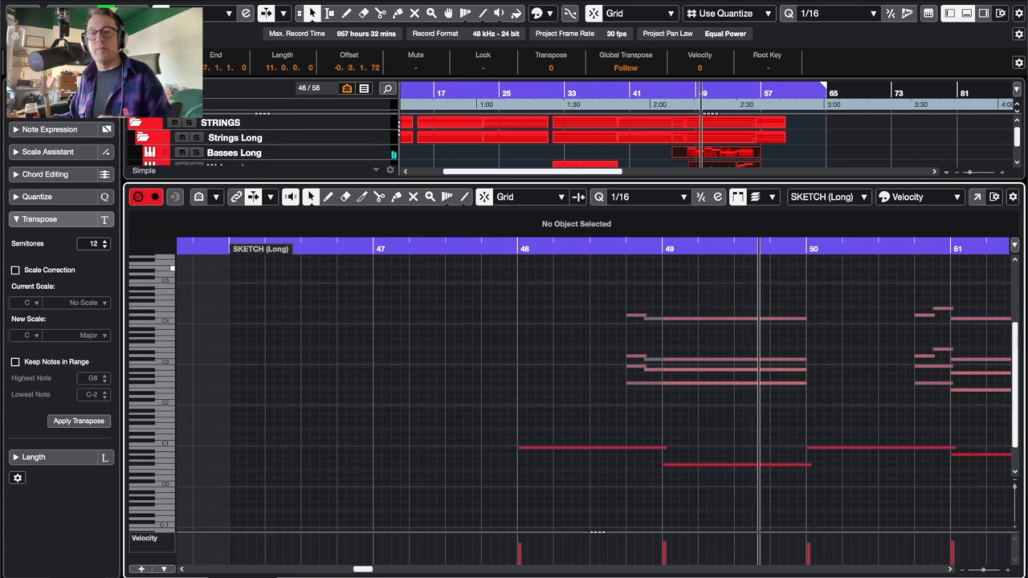
scroll(516, 277, right, 5)
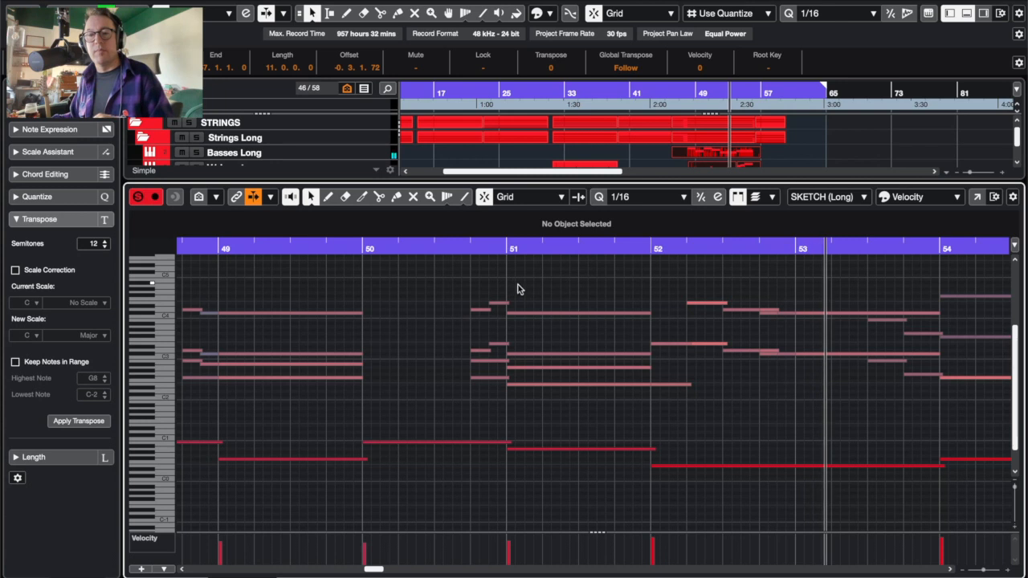
scroll(544, 290, right, 3)
scroll(544, 293, right, 5)
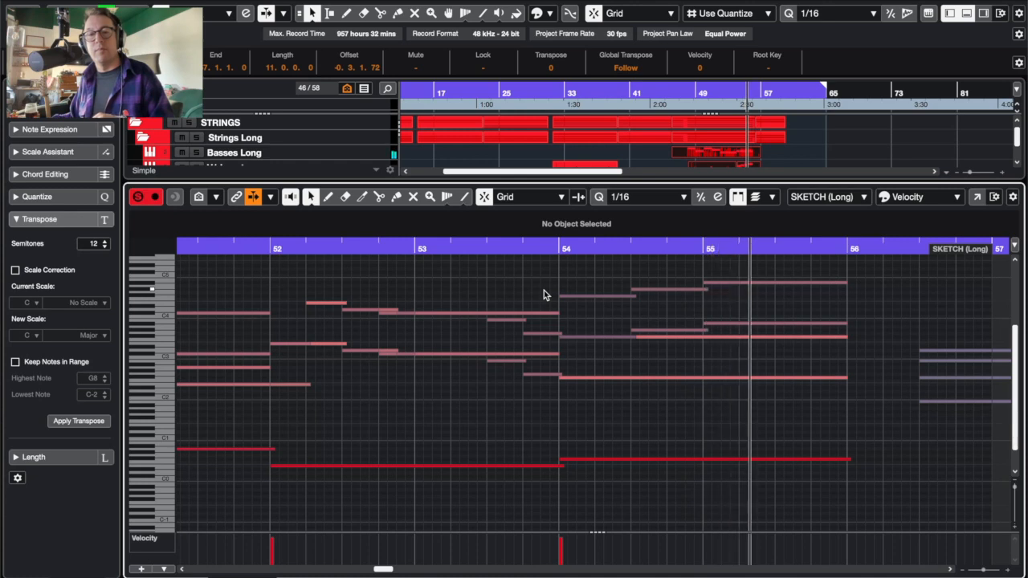
key(Return)
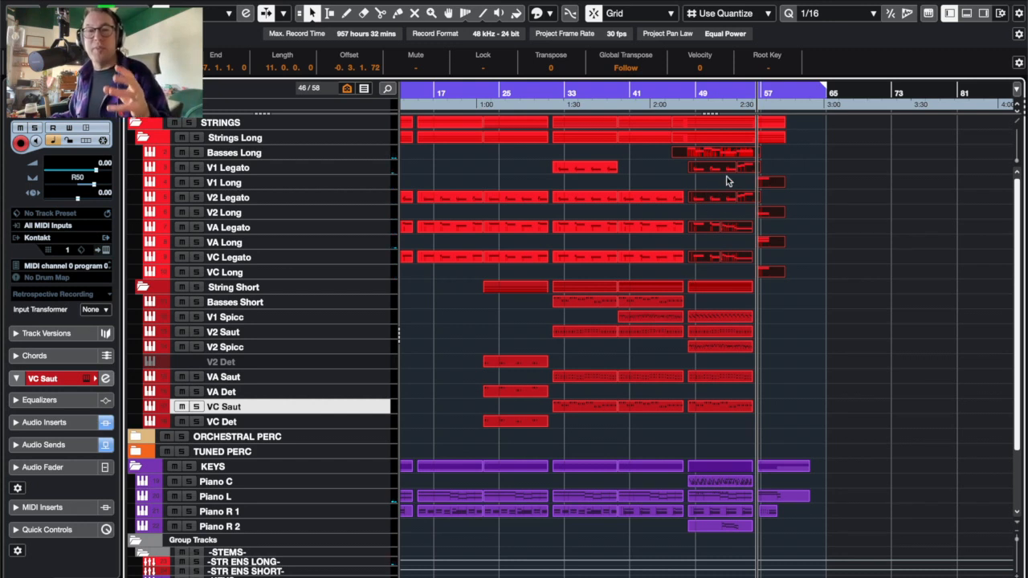
Open the Piano R 1 part starting in bar 48 to view its chords, and close the Key Editor
click(727, 533)
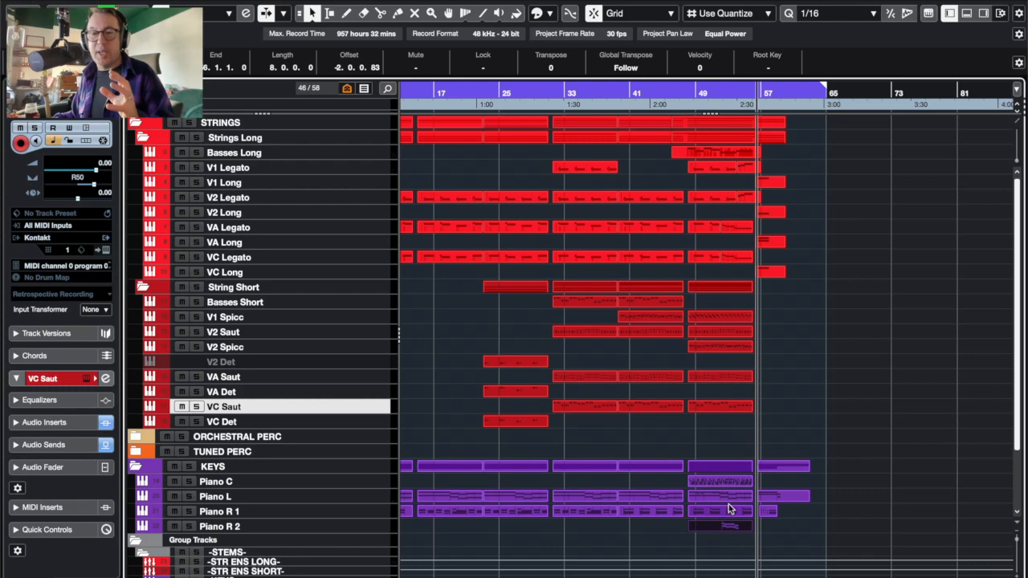
double_click(722, 515)
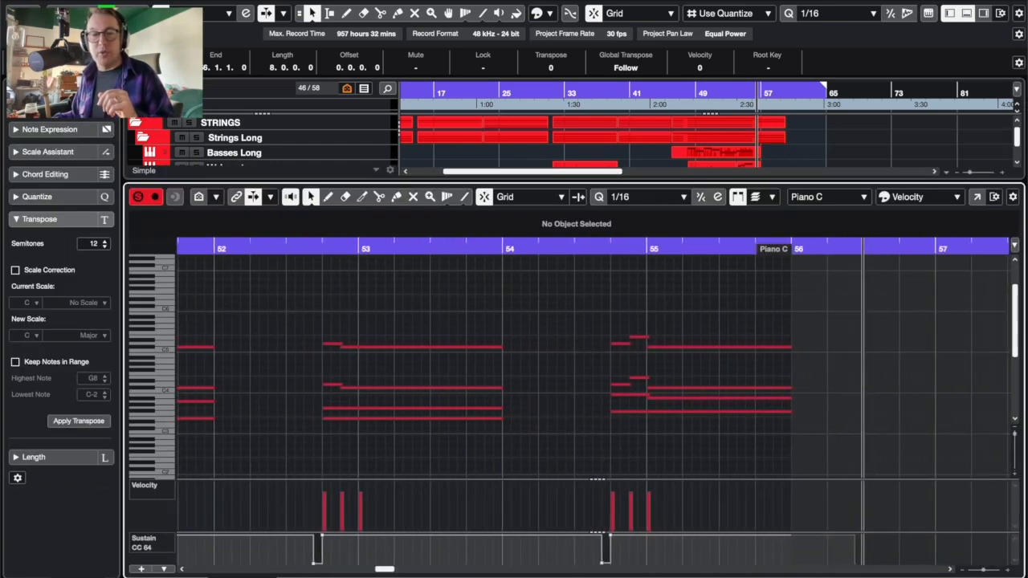
key(Return)
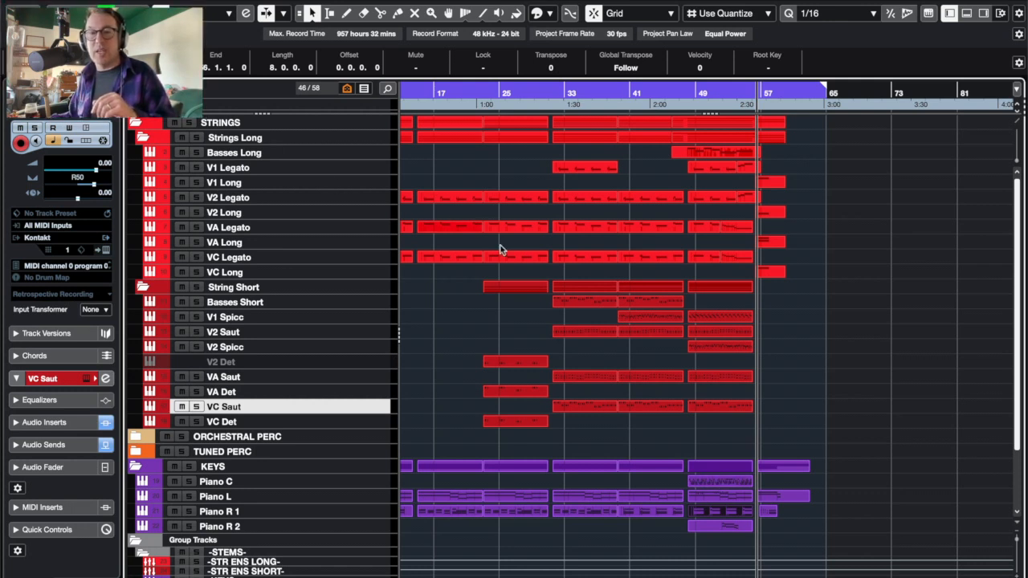
Solo the STRINGS folder, play it from bar 48 to about bar 57, and turn the solo off
scroll(841, 287, left, 1)
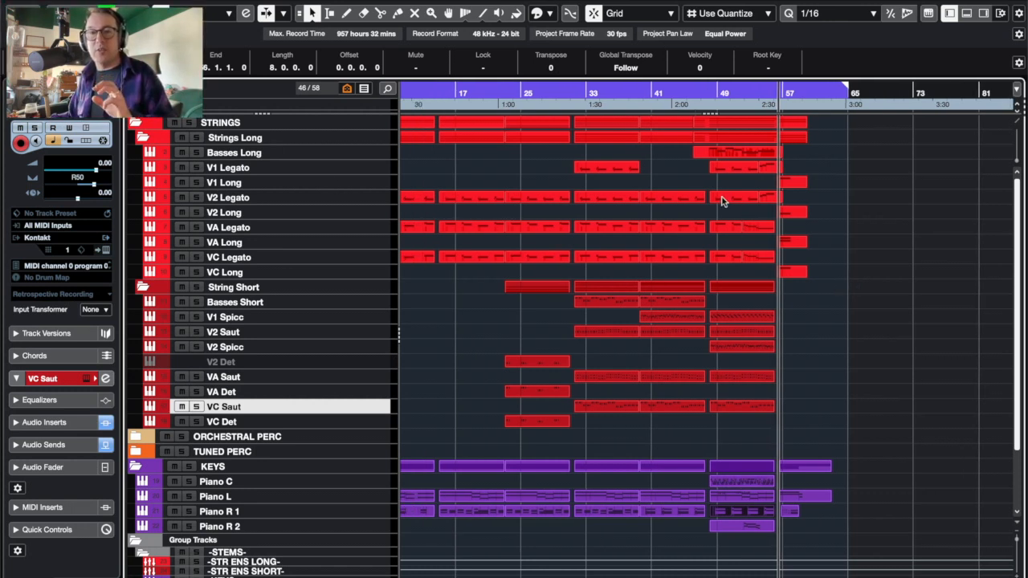
click(708, 95)
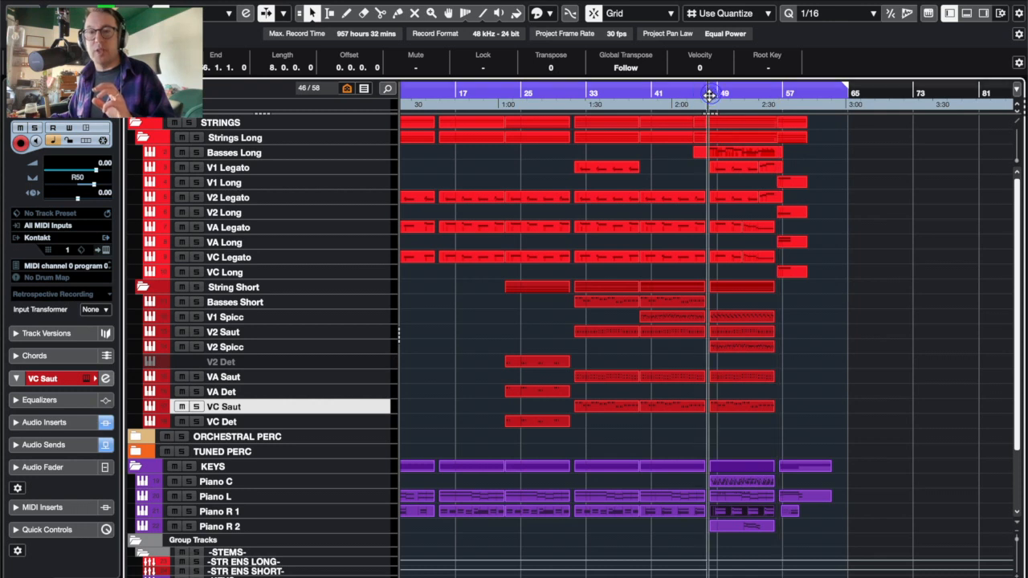
click(190, 123)
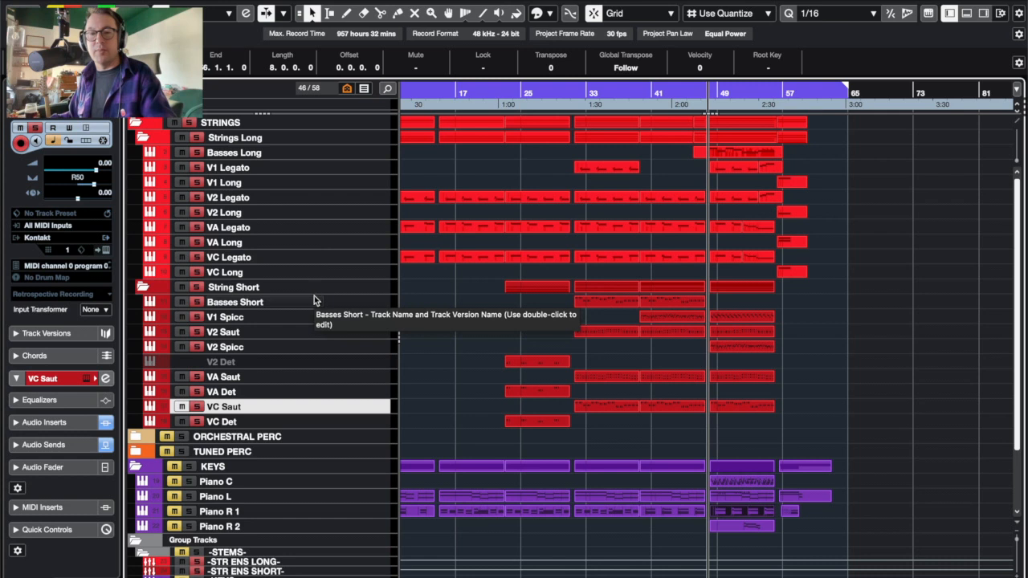
key(space)
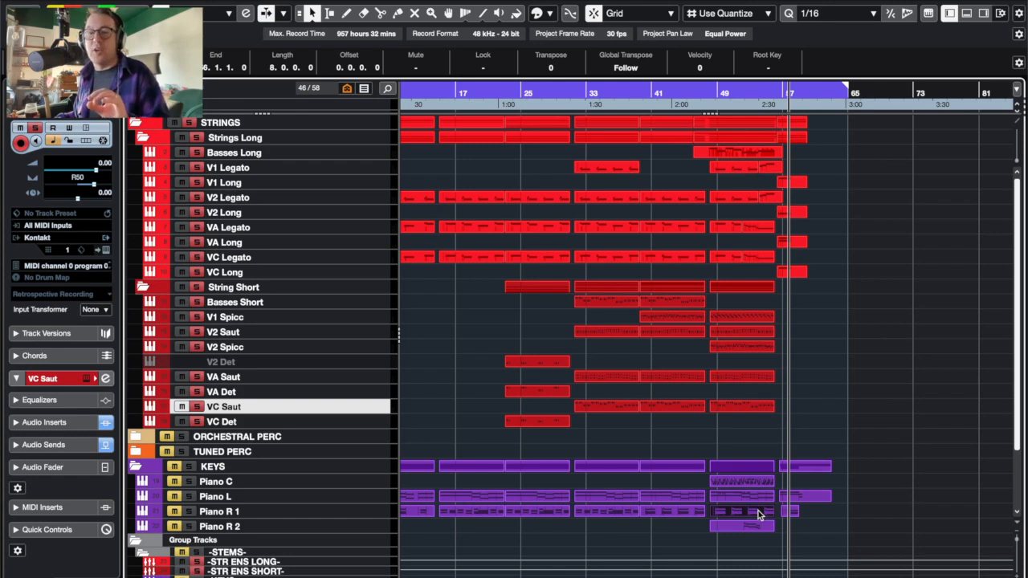
click(190, 123)
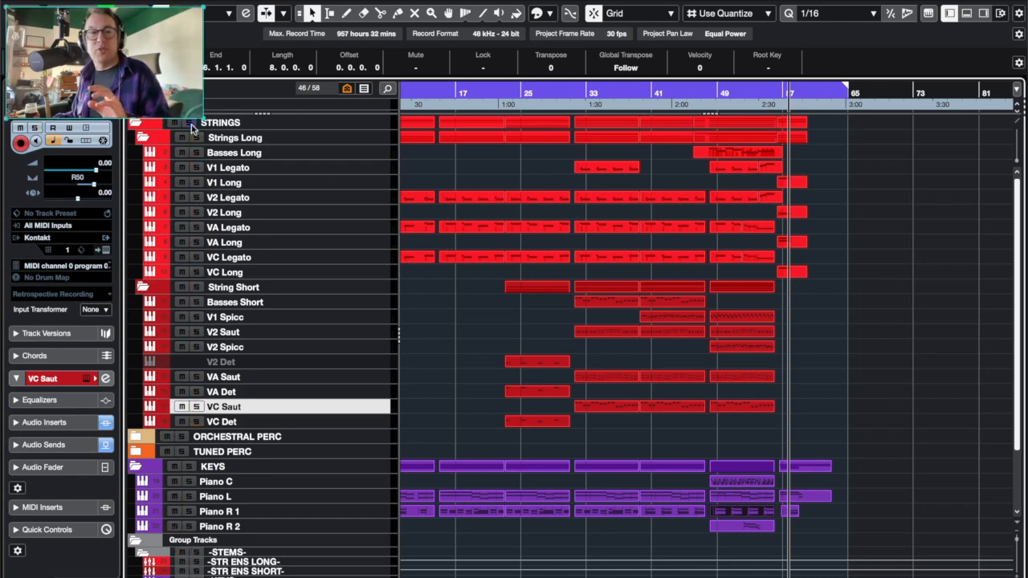
Open the Piano R 2 part starting in bar 48, play it from bar 52, and close the Key Editor
scroll(666, 368, down, 3)
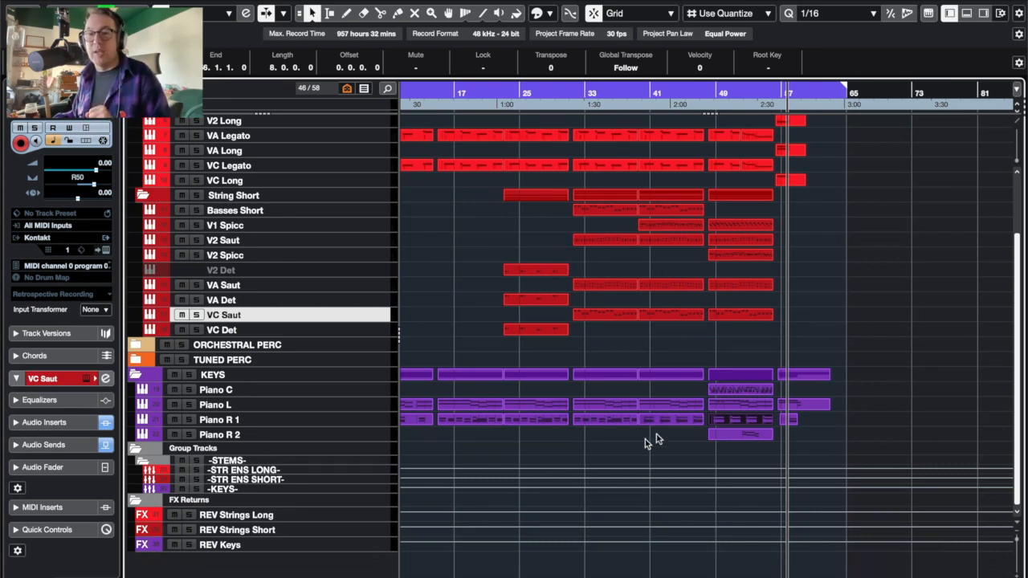
double_click(749, 438)
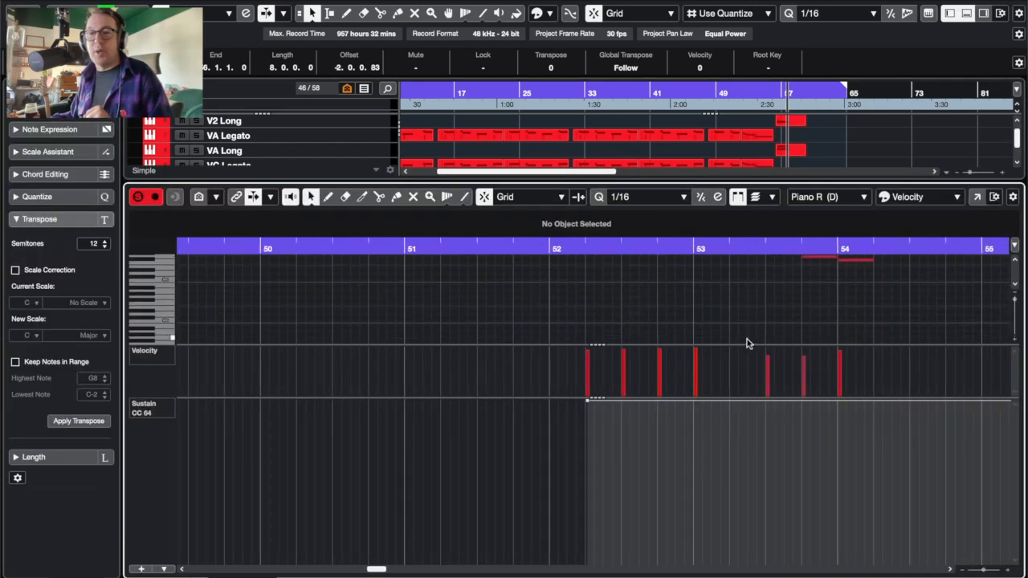
click(550, 249)
key(space)
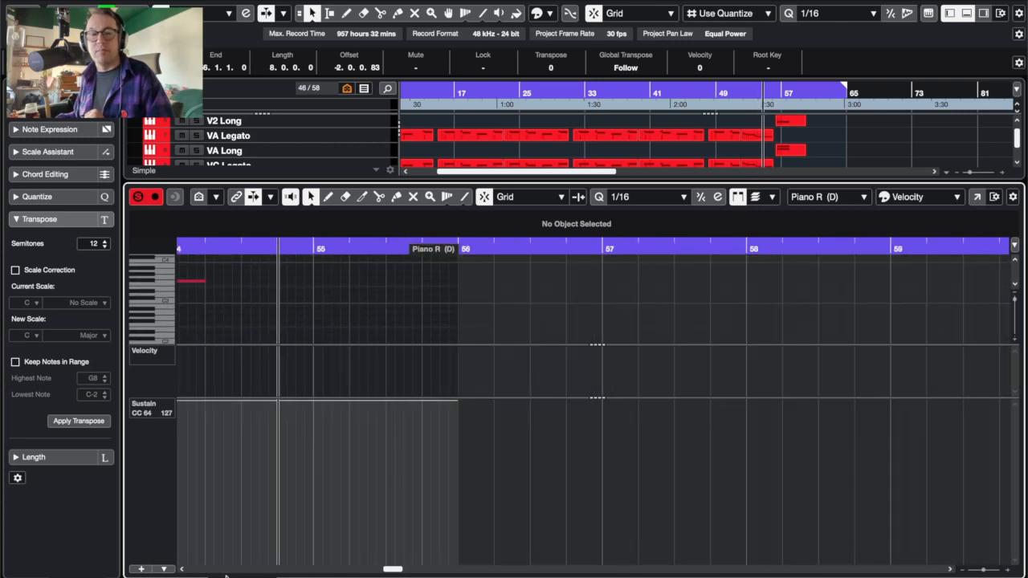
key(Return)
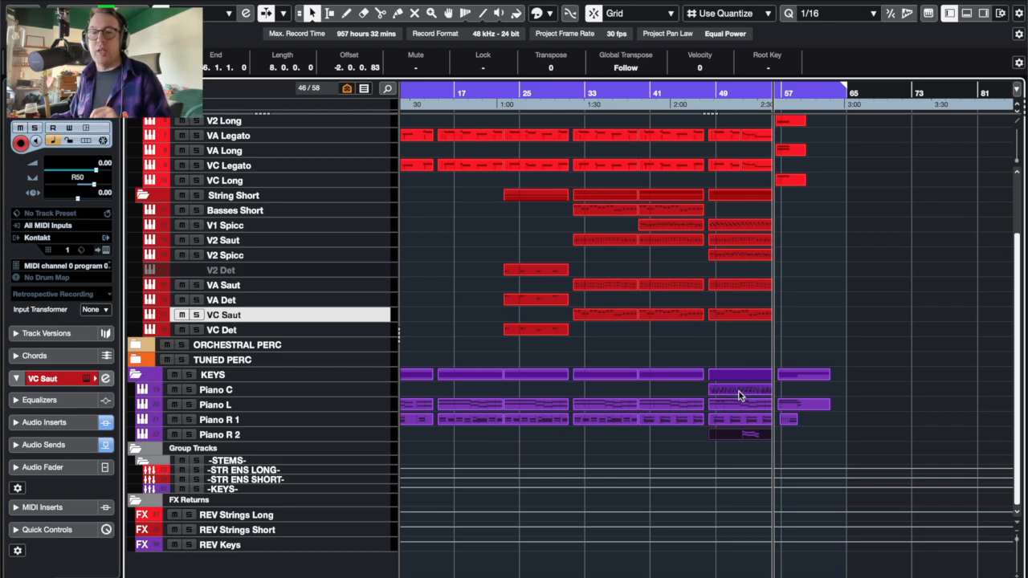
Open the Piano C part starting in bar 48, enlarge its note display, play it through the end of bar 55, and close the Key Editor
key(Return)
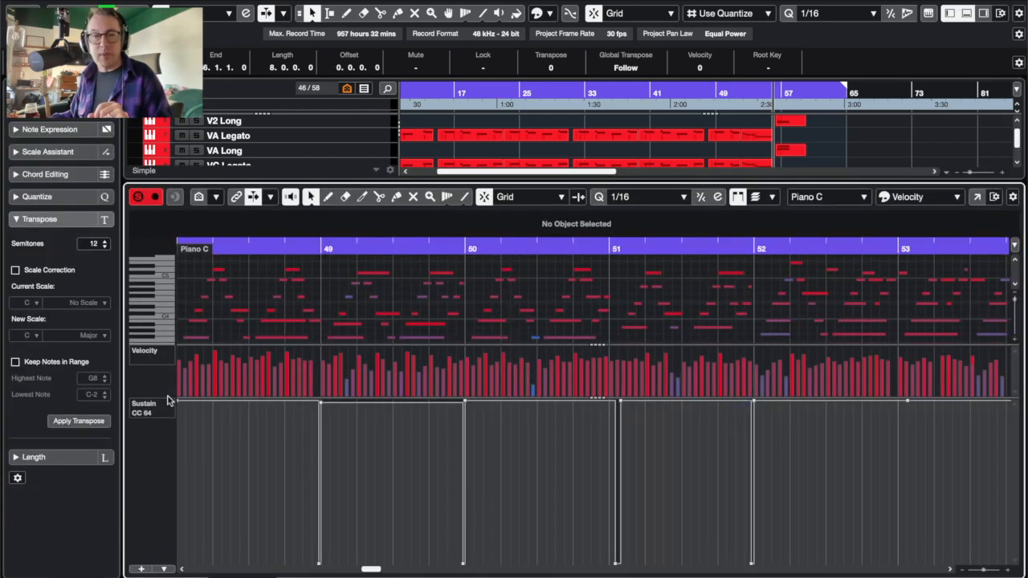
drag(189, 397, 205, 522)
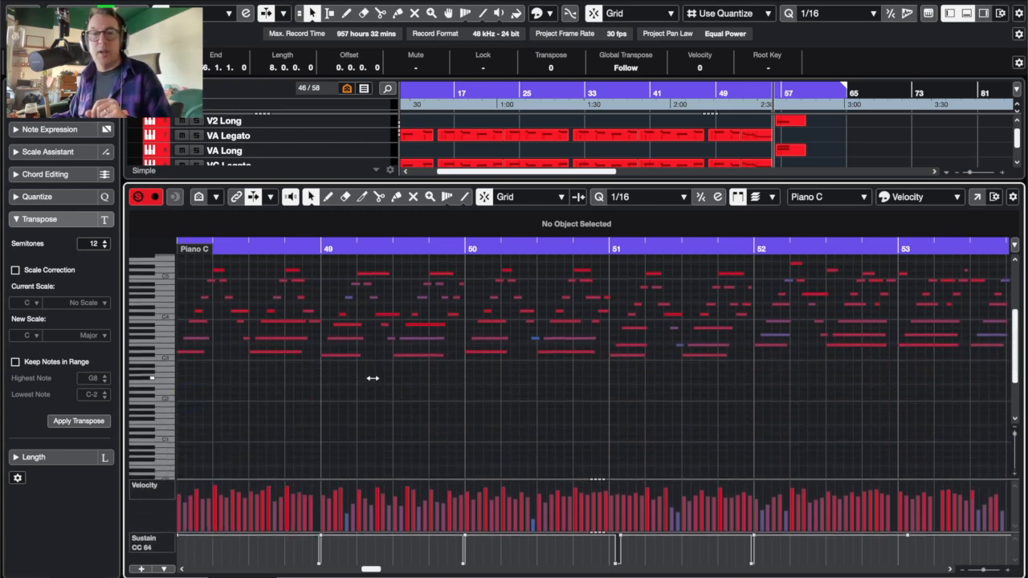
scroll(372, 379, right, 10)
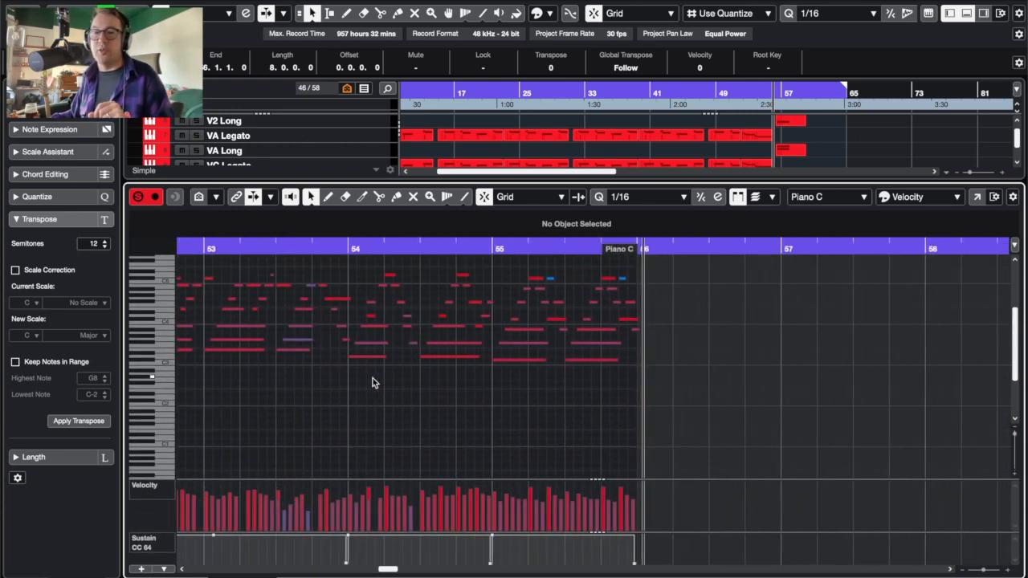
scroll(373, 383, left, 6)
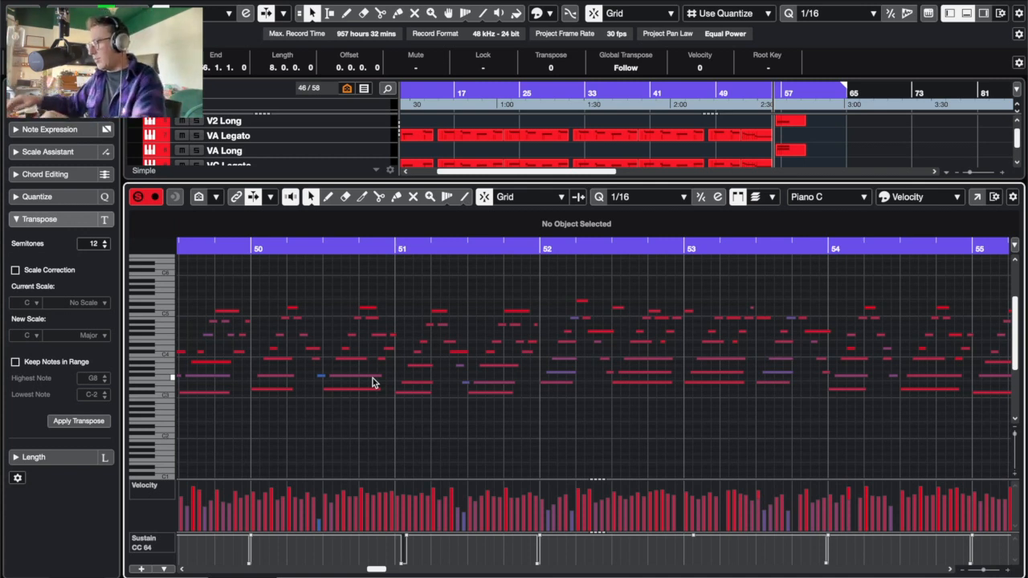
scroll(318, 315, left, 5)
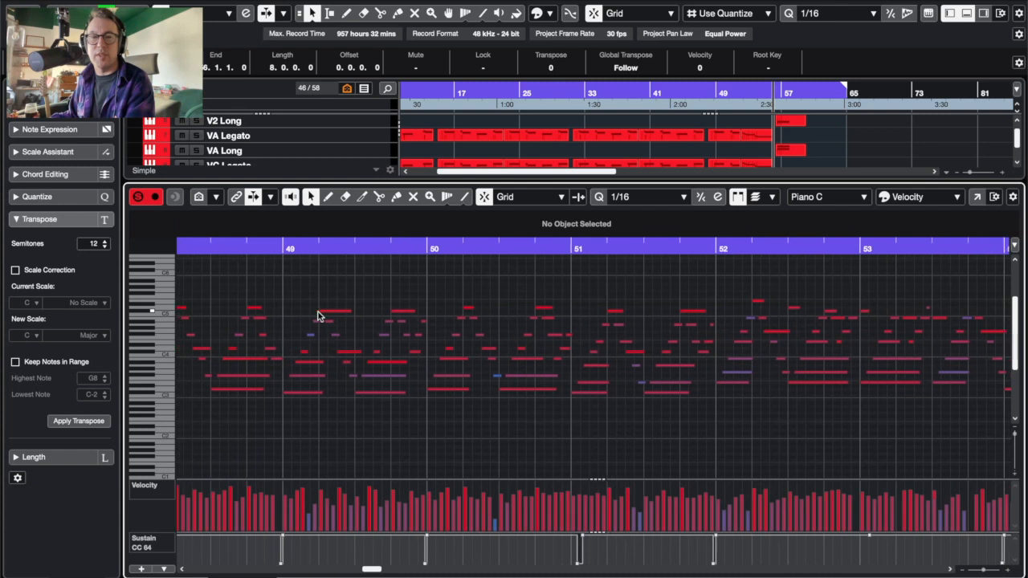
click(311, 251)
key(space)
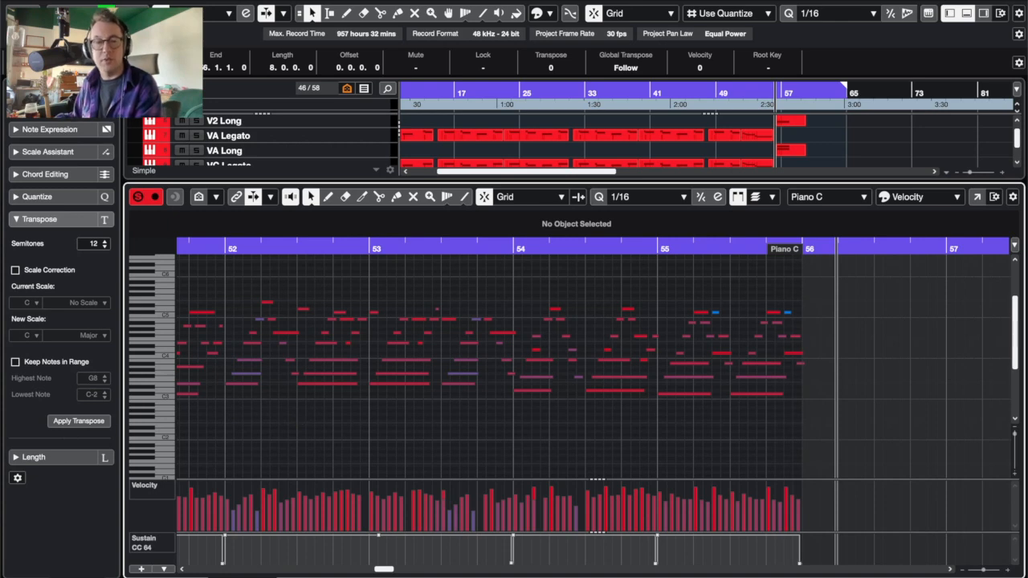
key(Return)
Open the Piano L part starting in bar 48 in the Key Editor
key(Return)
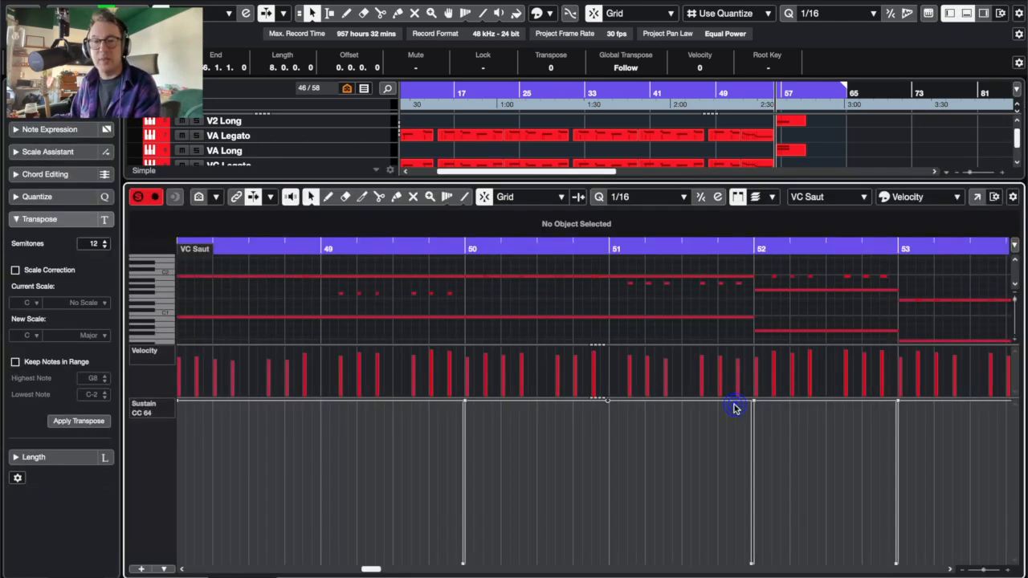
key(Return)
key(Return)
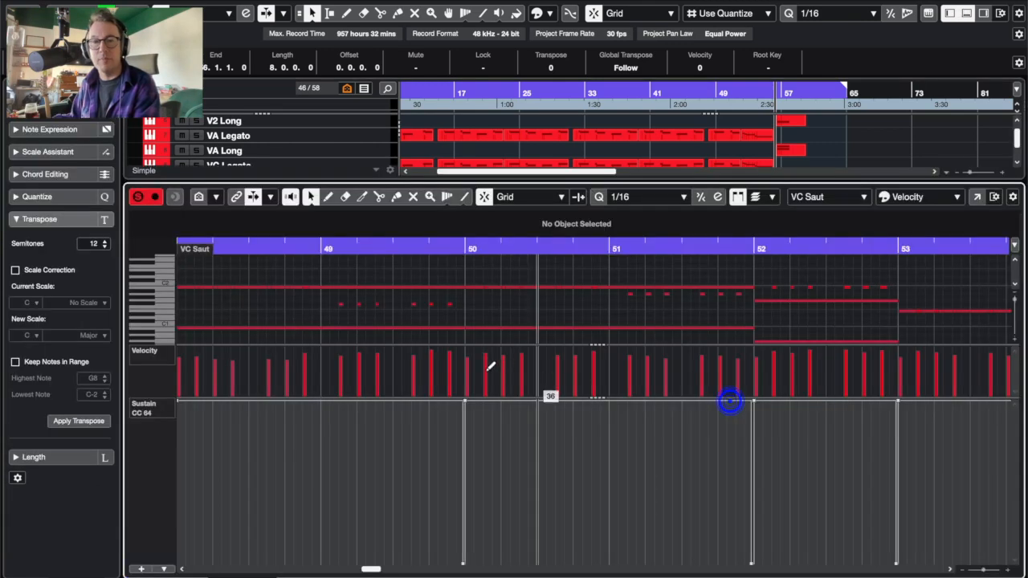
key(Return)
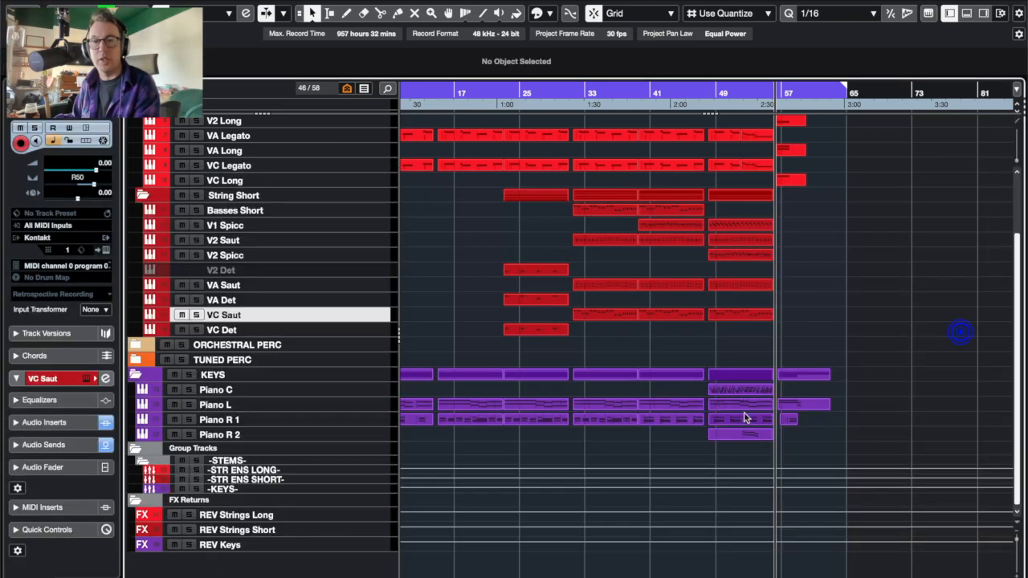
click(747, 398)
key(Return)
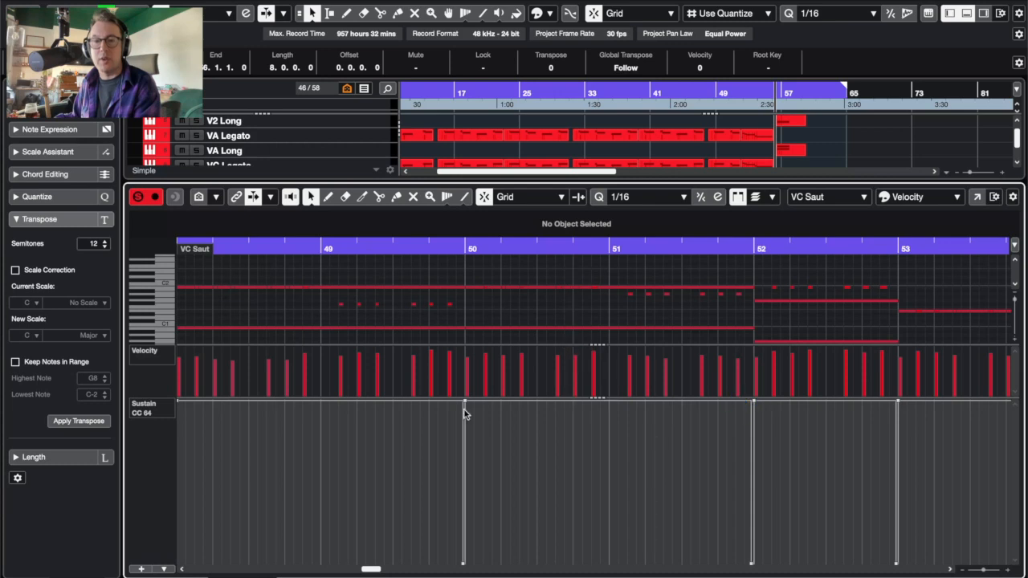
Enlarge the note display, look through the Piano L notes to bar 56, play from bar 48, and close the Key Editor
drag(178, 399, 180, 515)
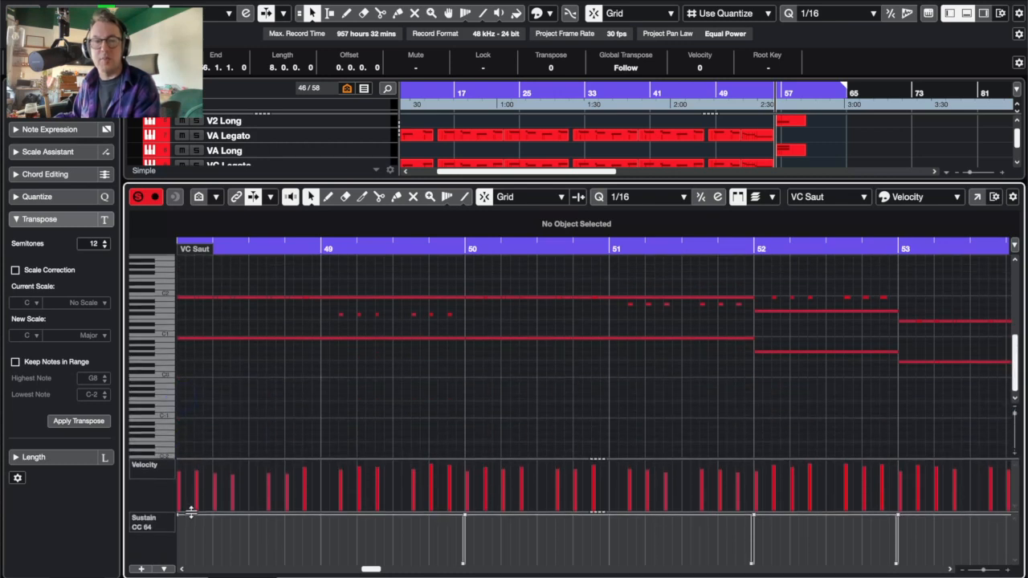
scroll(331, 393, left, 1)
scroll(331, 393, down, 3)
scroll(331, 393, right, 7)
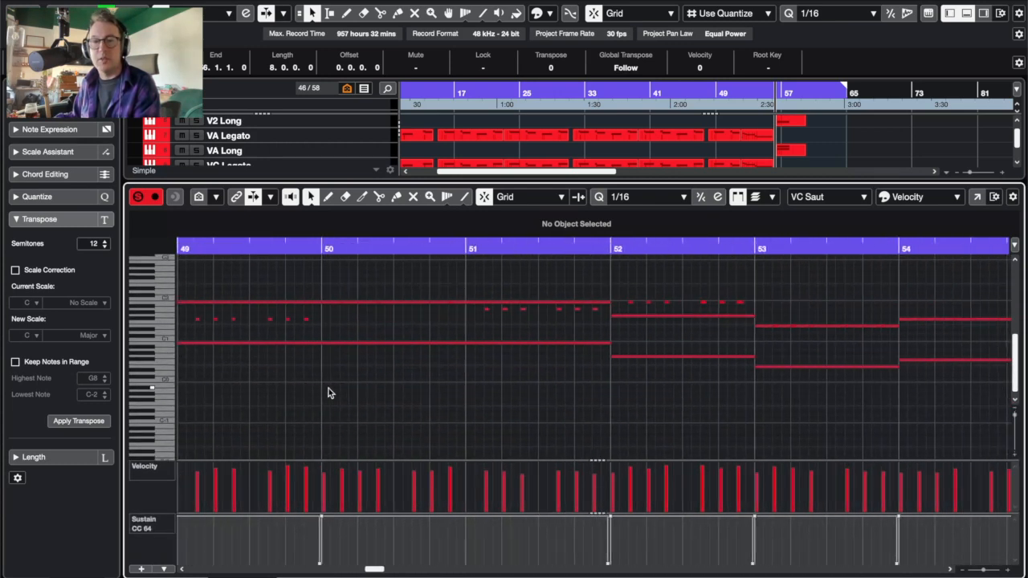
scroll(328, 393, right, 4)
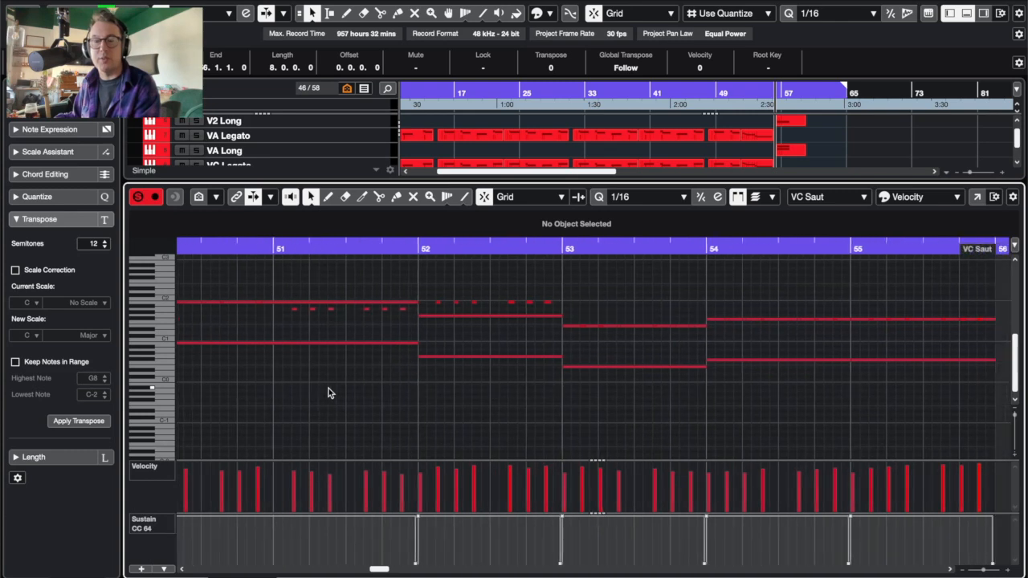
scroll(328, 393, left, 8)
scroll(329, 391, left, 10)
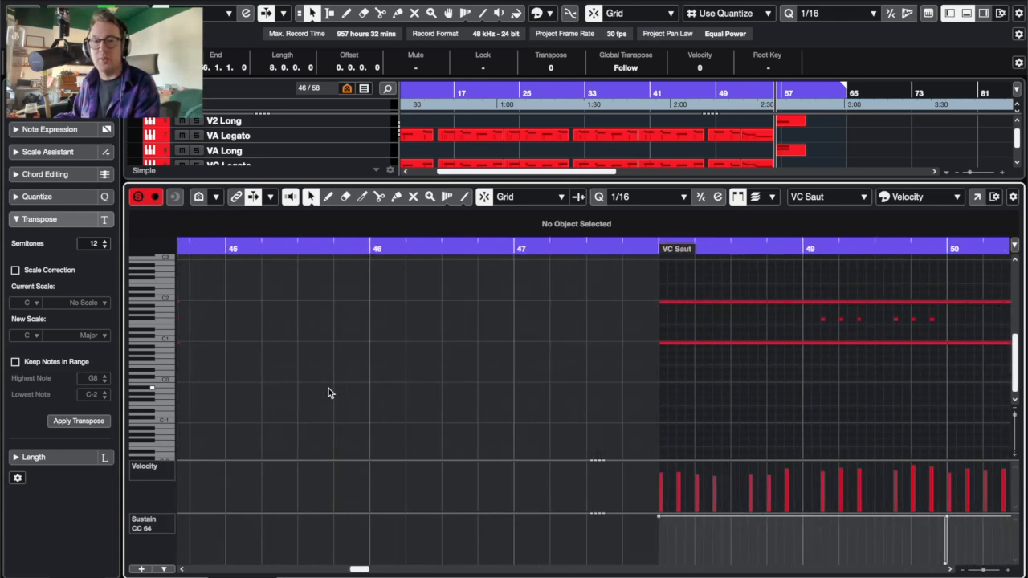
key(space)
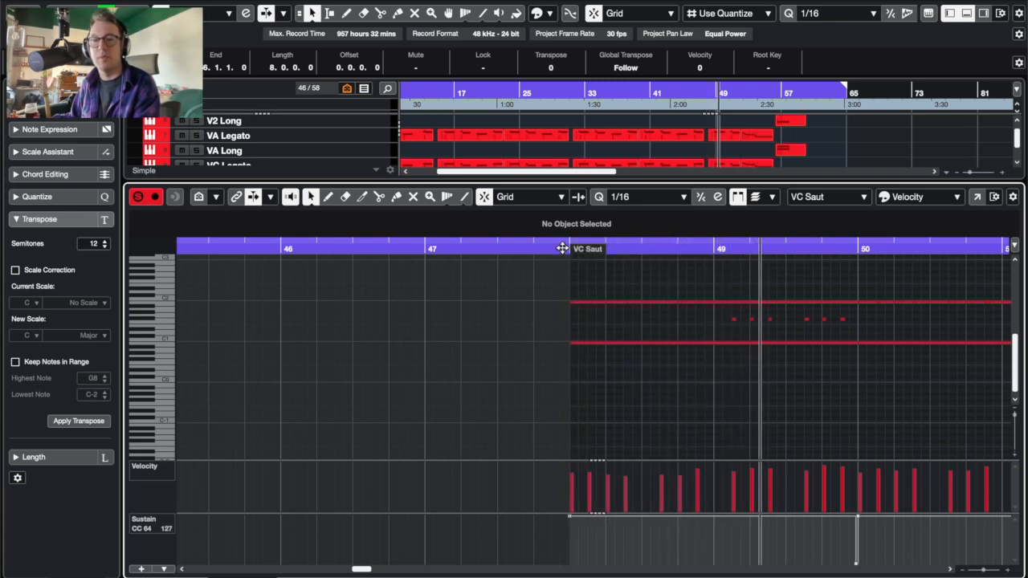
key(Return)
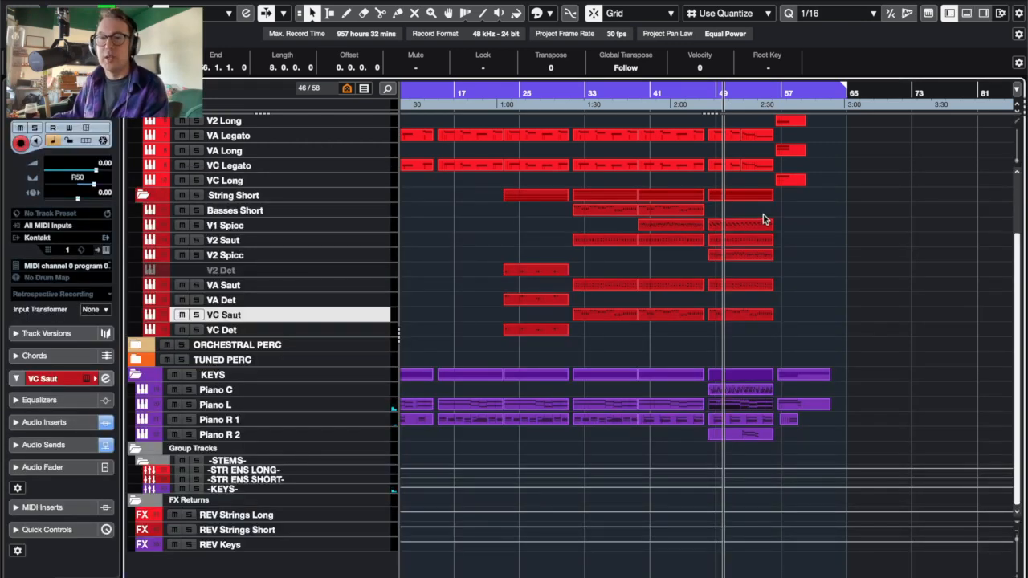
Play the full strings and piano arrangement from bar 48 to about bar 58
scroll(764, 219, up, 3)
click(710, 93)
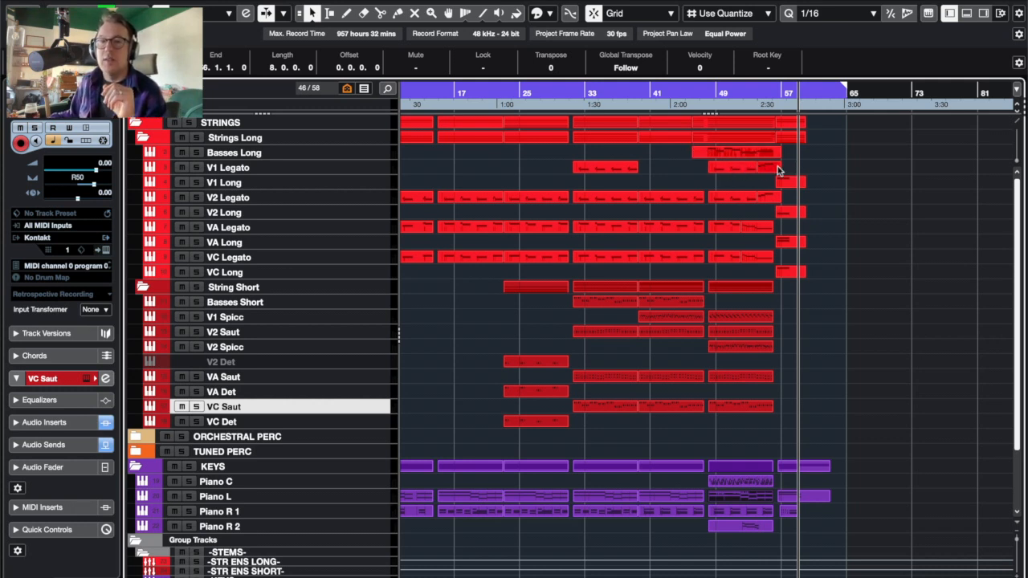
Open the VA Legato part covering bars 52 to 55 and examine its notes and its Modulation, Expression and CC 14 curves
click(756, 232)
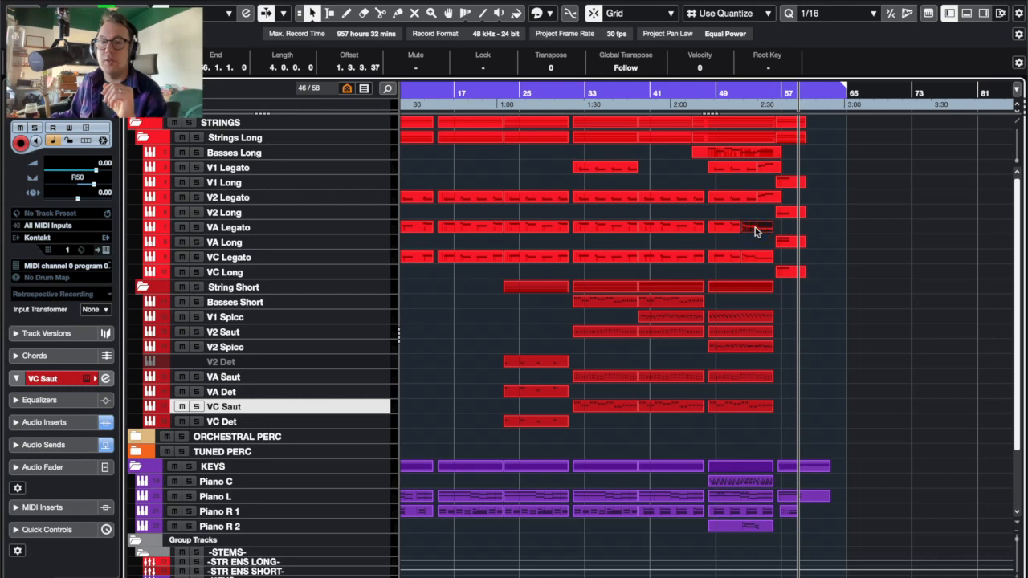
double_click(755, 231)
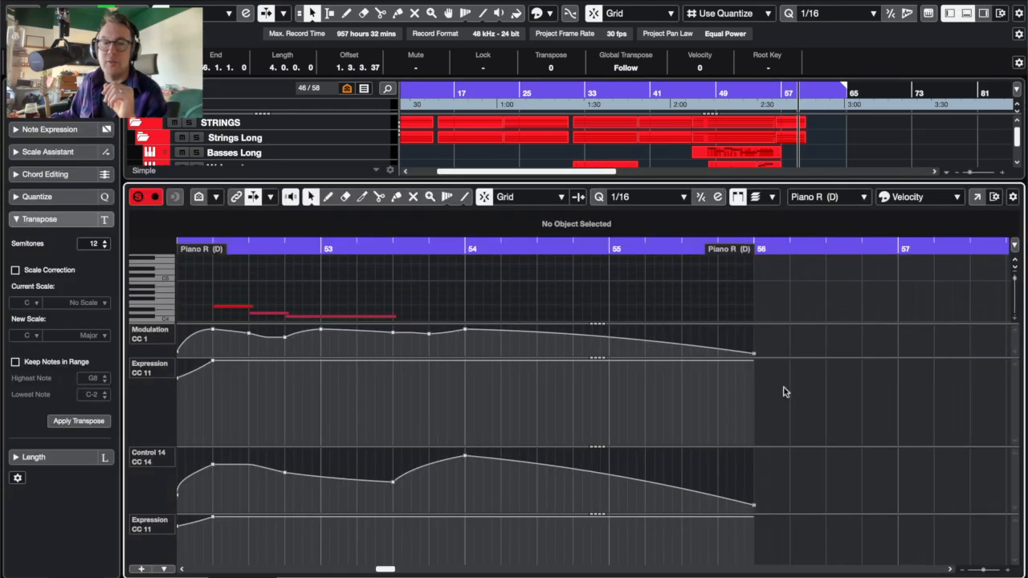
scroll(785, 389, left, 3)
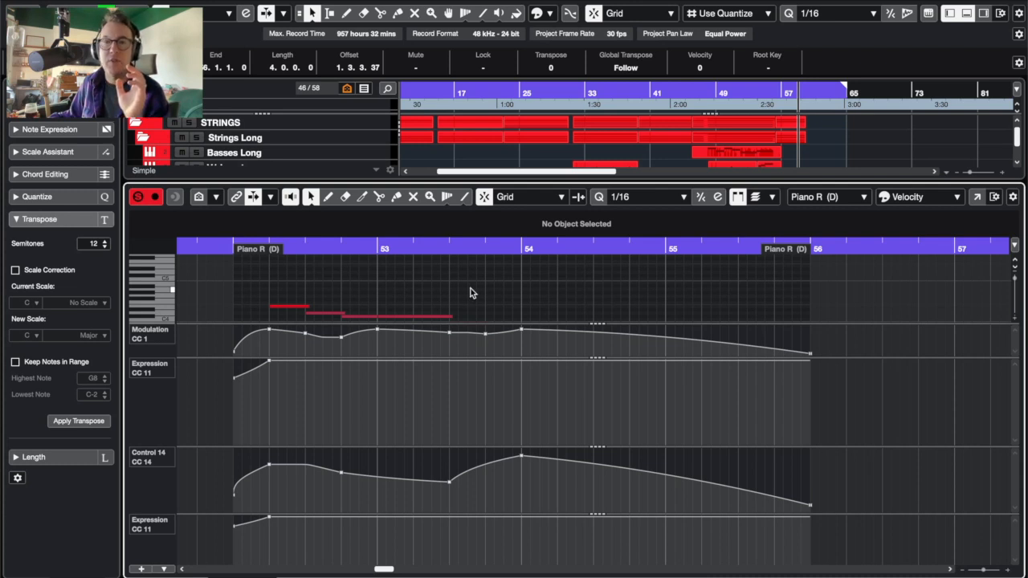
scroll(471, 293, down, 3)
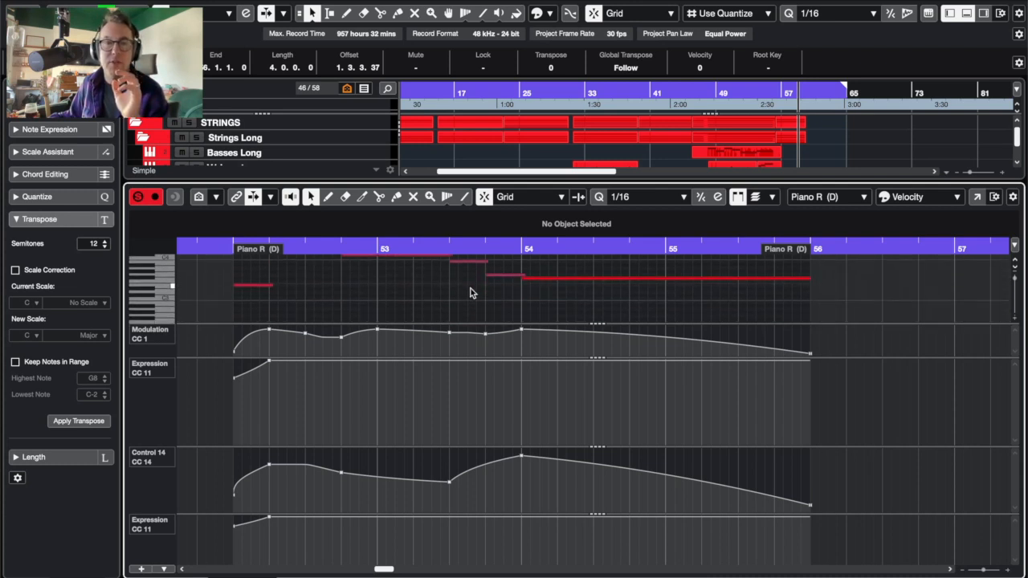
scroll(471, 294, down, 2)
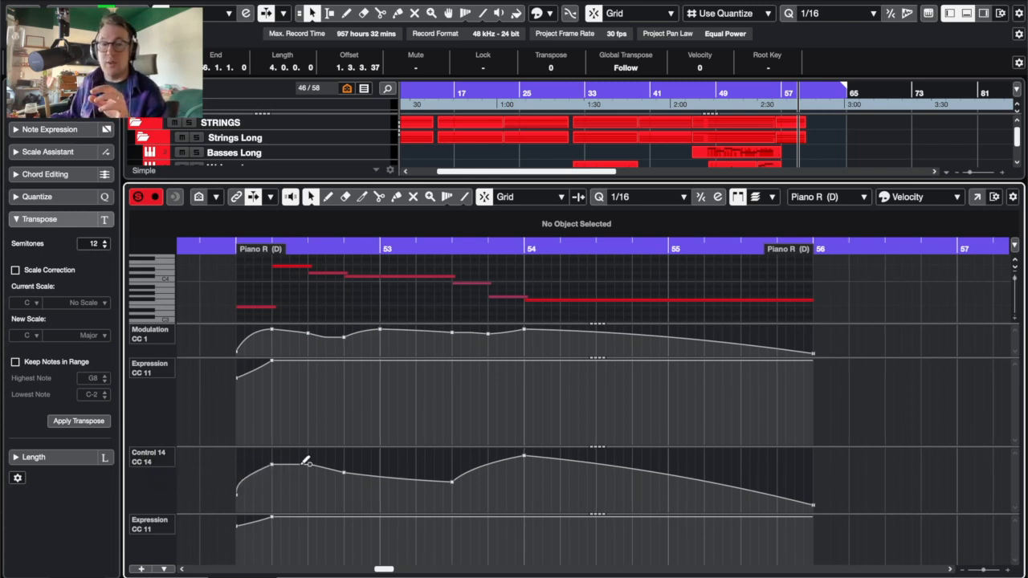
scroll(450, 474, right, 1)
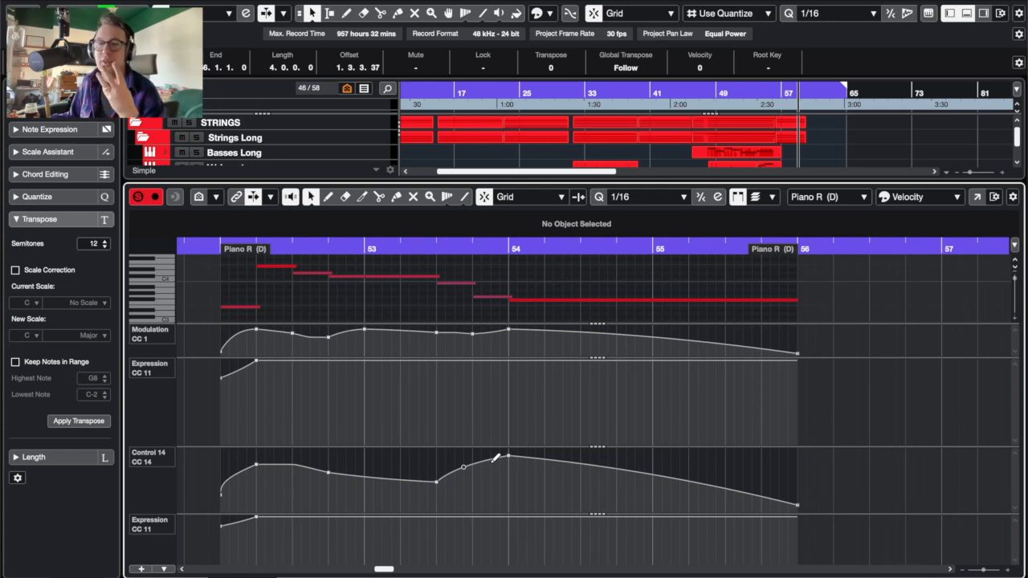
Place the playhead at the start of the part in bar 52 and open the VA Legato track's Kontakt instrument
click(216, 249)
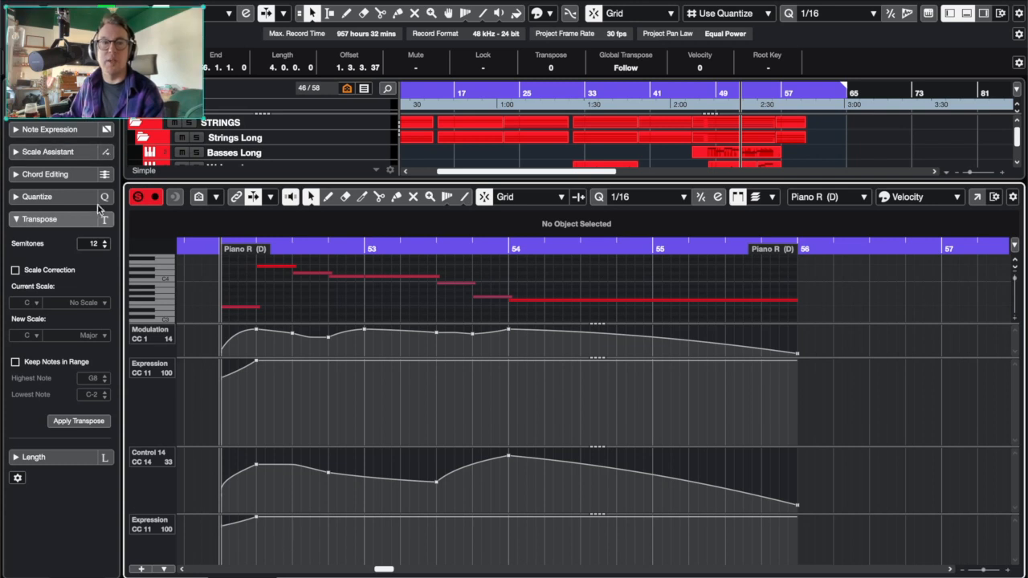
scroll(656, 134, down, 3)
scroll(656, 130, up, 3)
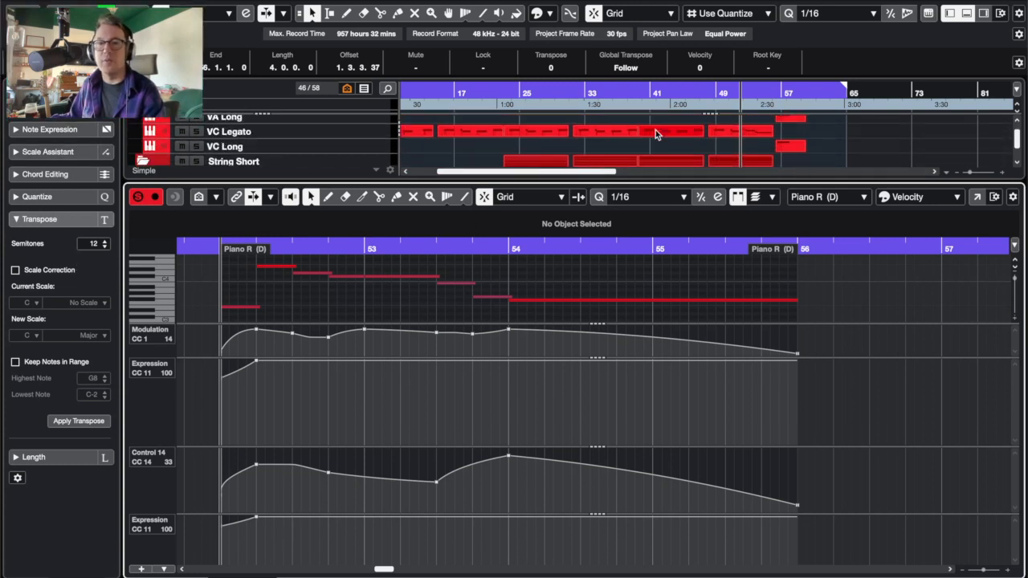
click(337, 127)
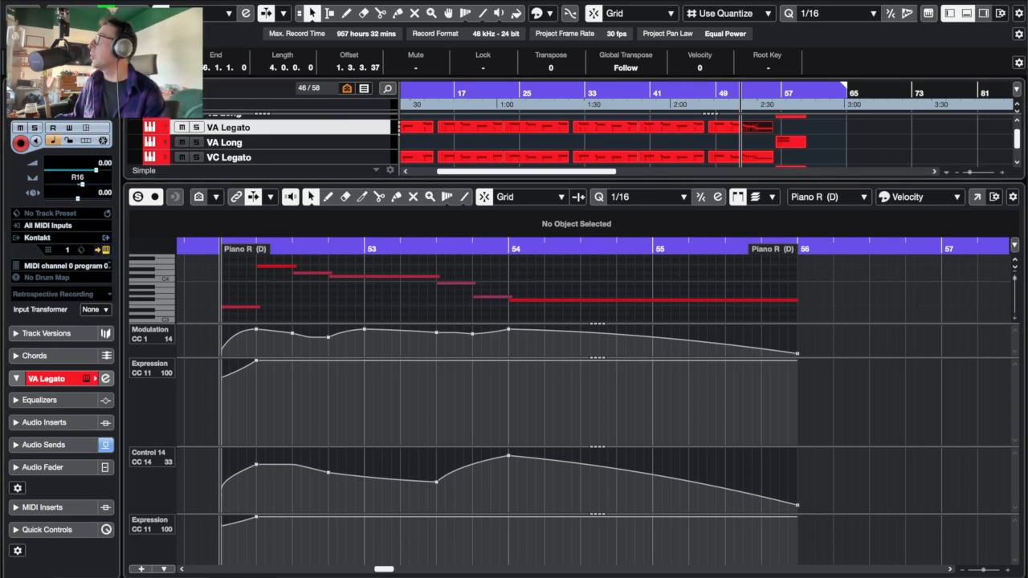
drag(1027, 472, 630, 0)
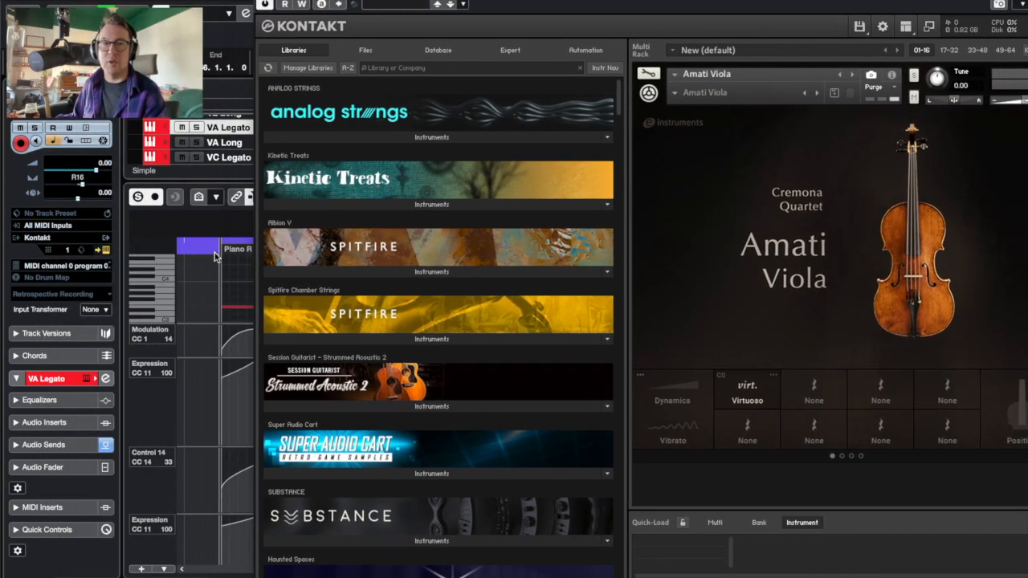
Play the part from just before its start to the end of bar 55 with the Amati Viola shown, and close the instrument window
click(210, 246)
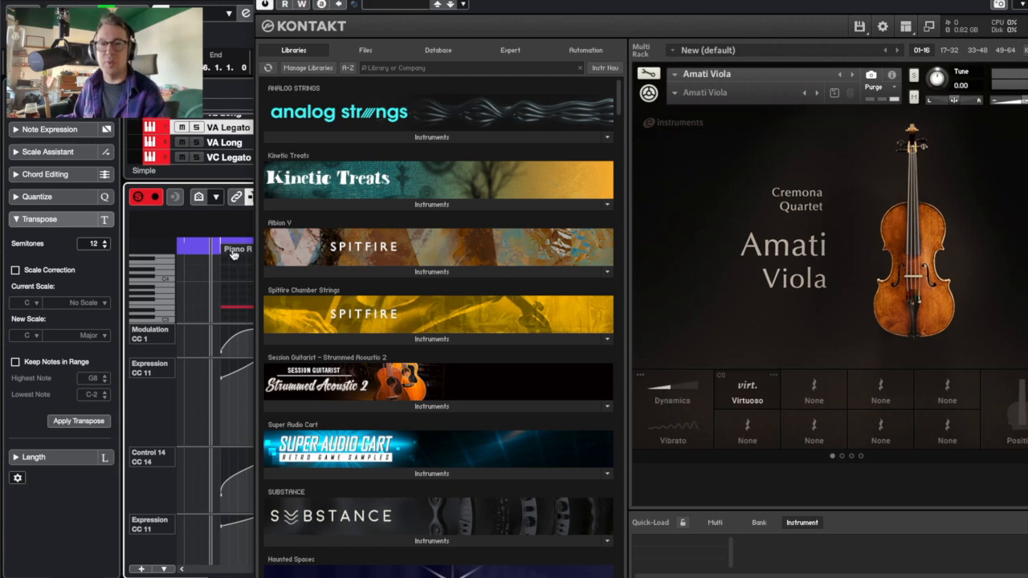
click(207, 251)
key(space)
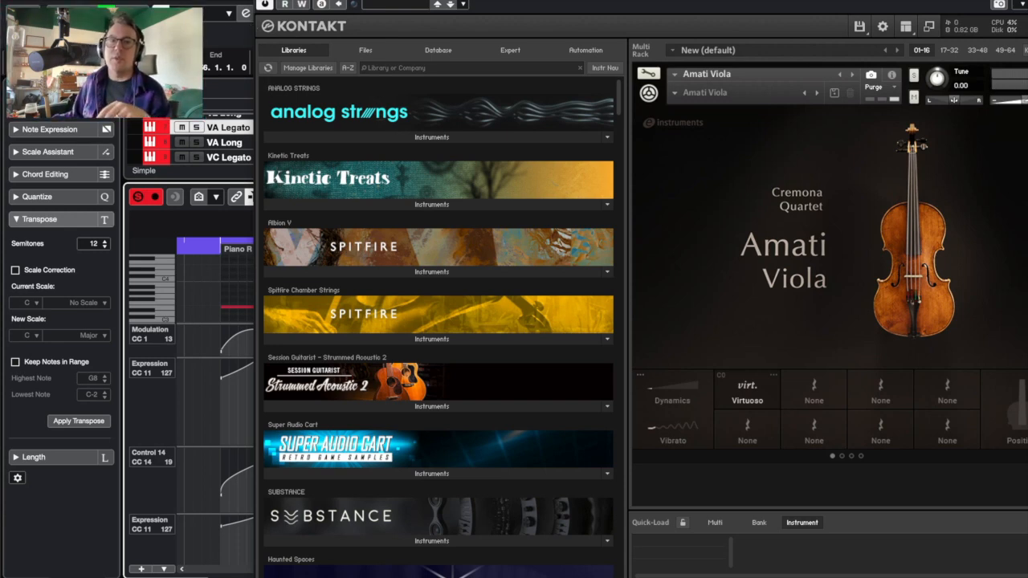
click(264, 1)
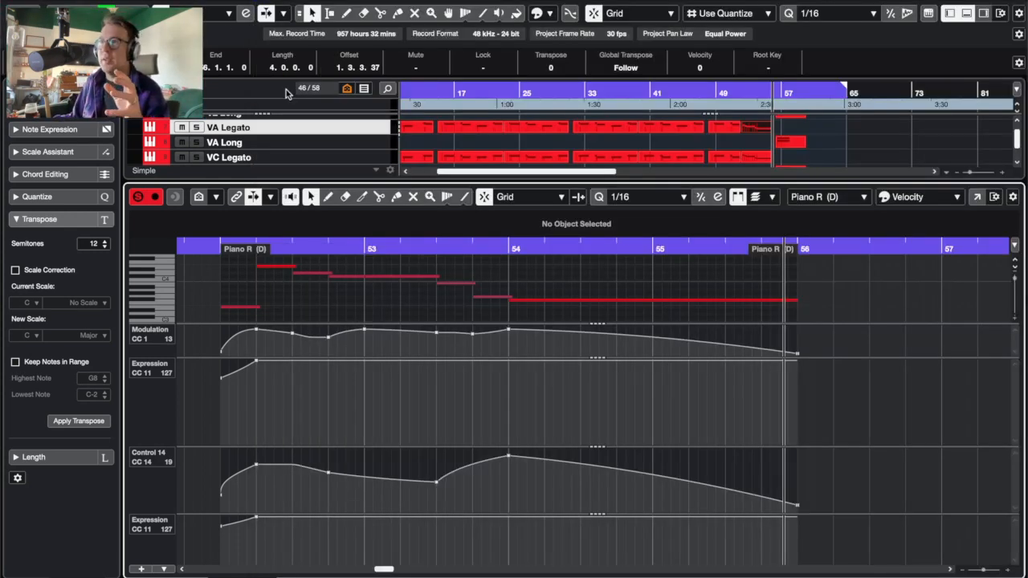
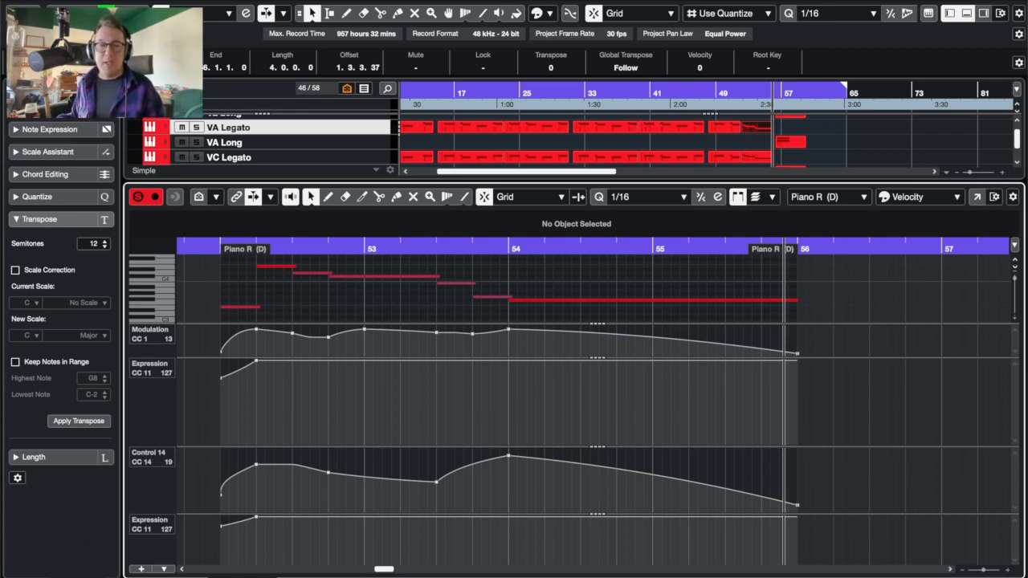
Close the Key Editor and open the MixConsole to view the channels' inserts, sends and fader levels
click(135, 577)
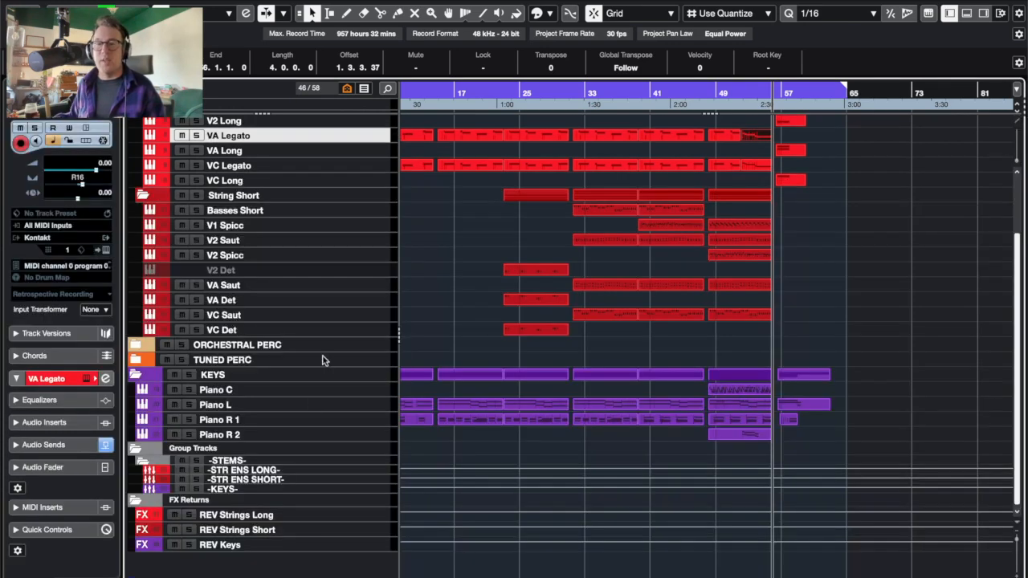
scroll(588, 420, up, 5)
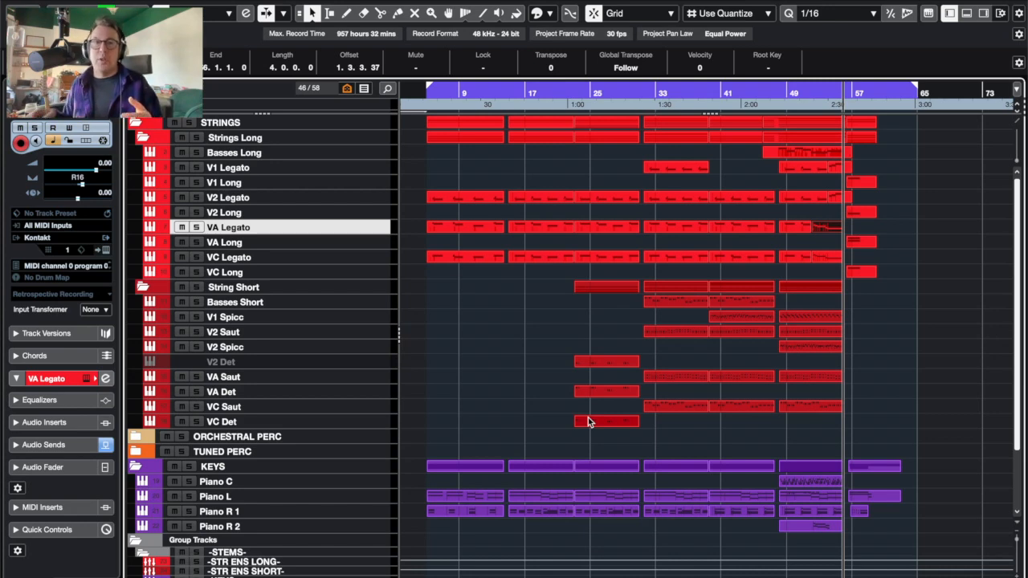
click(421, 1)
click(434, 13)
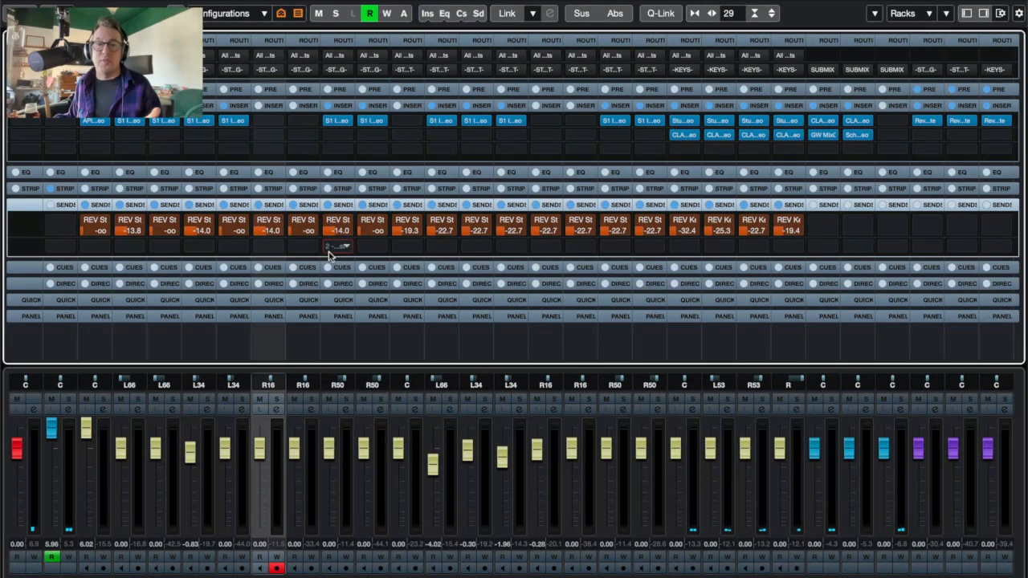